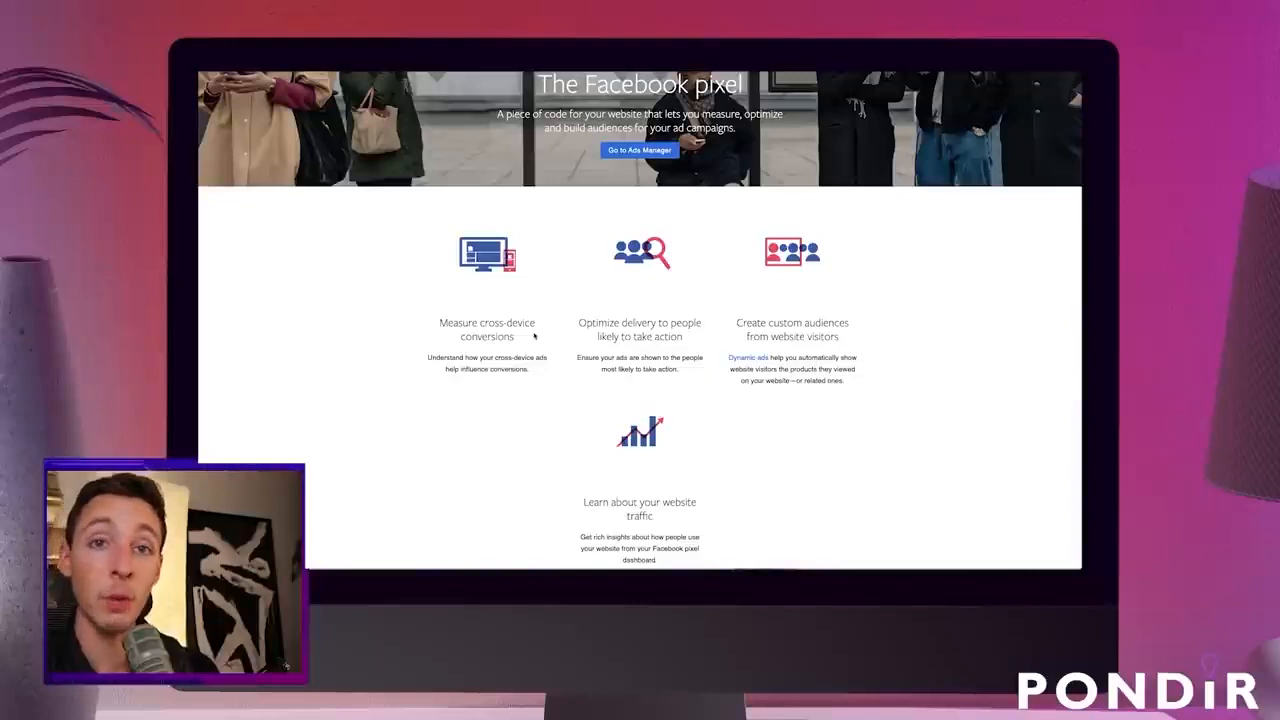
# Step: Read through the Facebook pixel overview page, from the listed benefits down to the setup instructions
pyautogui.moveTo(539, 340); pyautogui.dragTo(438, 322)
pyautogui.click(440, 323)
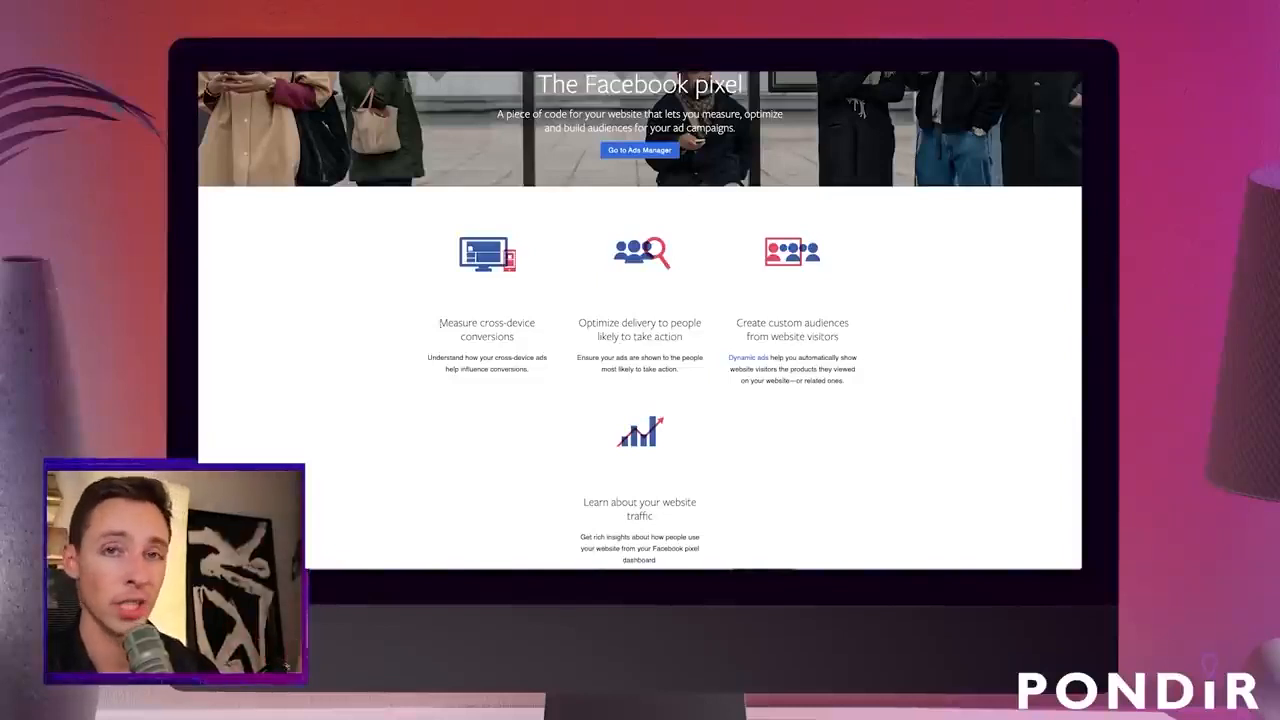
pyautogui.moveTo(585, 322); pyautogui.dragTo(684, 338)
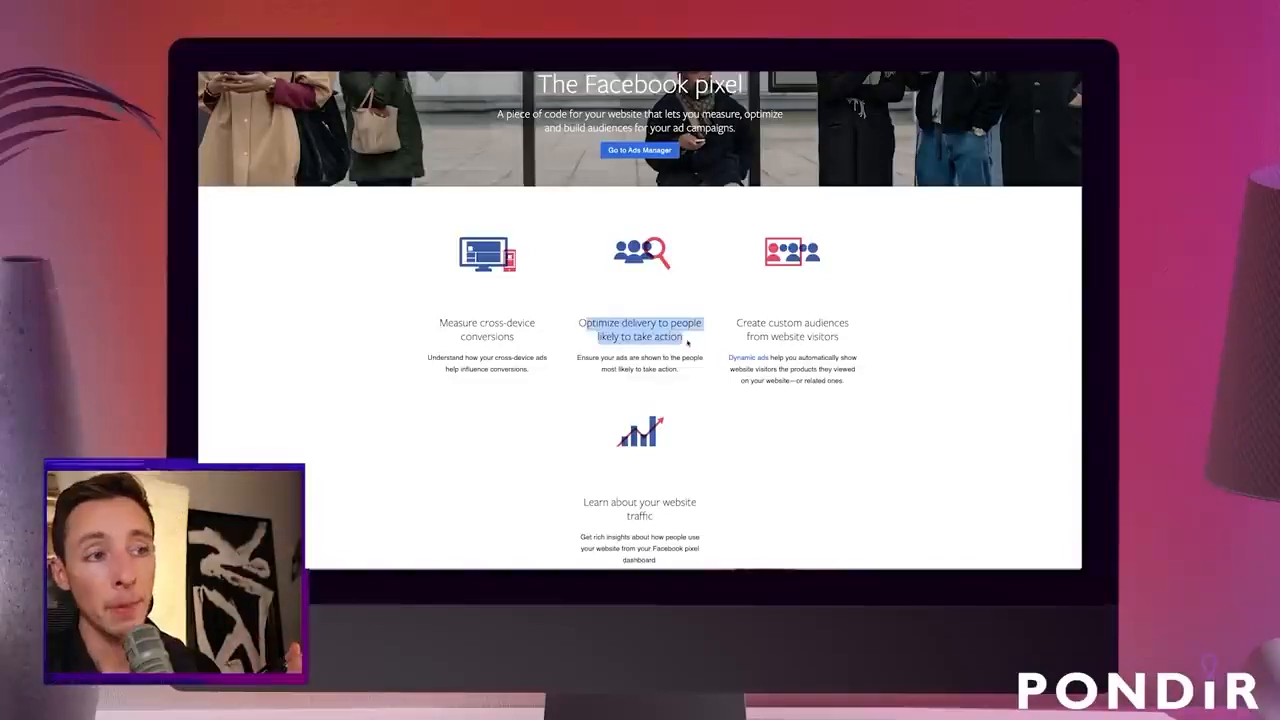
pyautogui.click(692, 342)
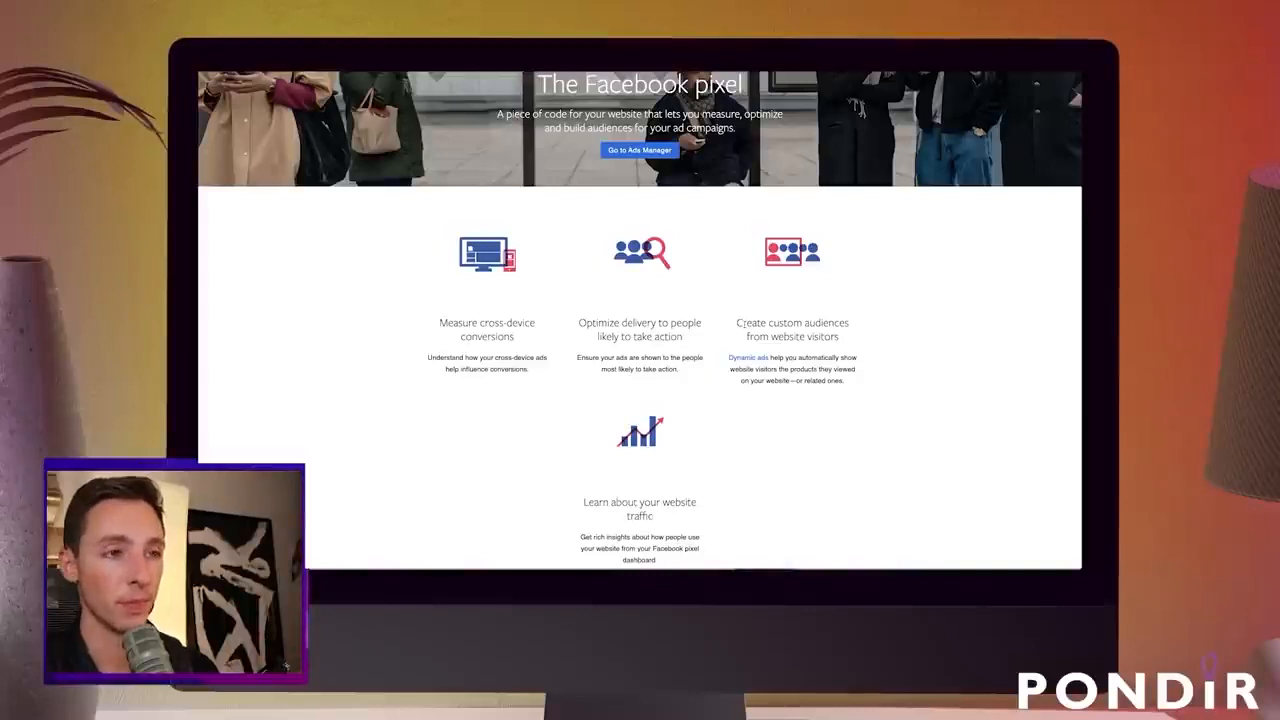
pyautogui.scroll(-1, 739, 323)
pyautogui.moveTo(727, 296); pyautogui.dragTo(845, 325)
pyautogui.click(836, 335)
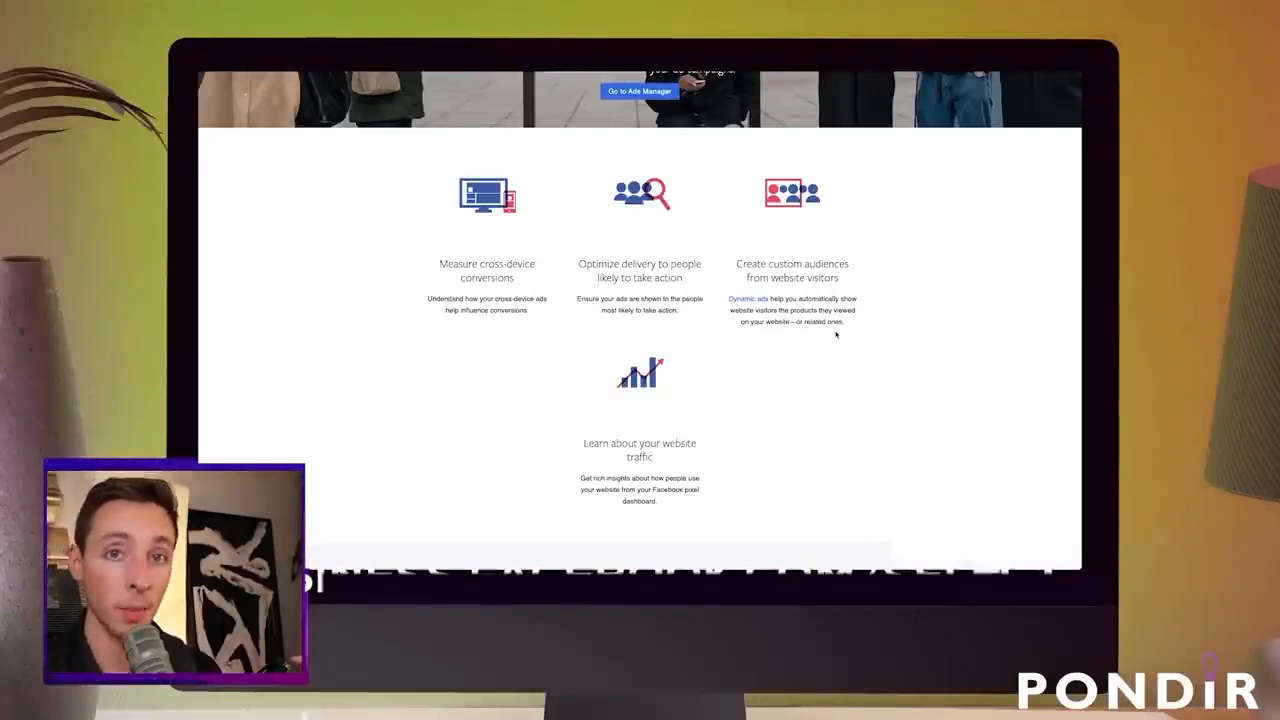
pyautogui.scroll(-2, 787, 354)
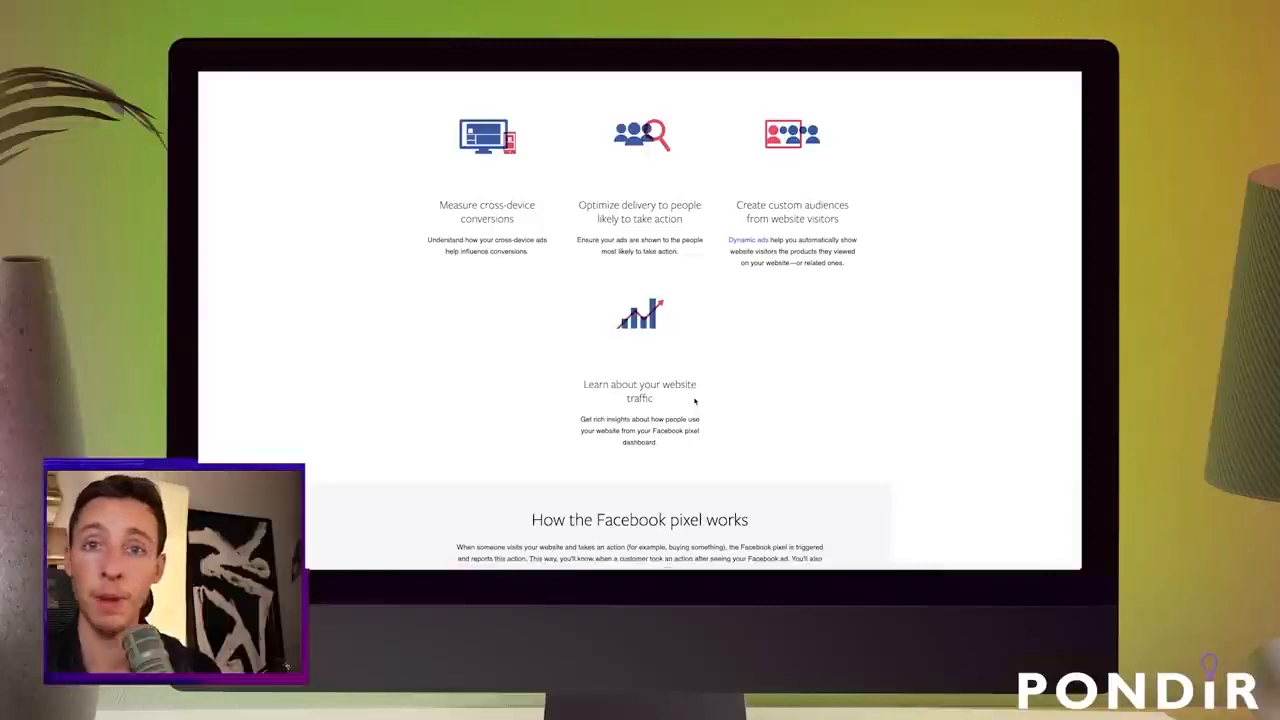
pyautogui.scroll(-3, 695, 401)
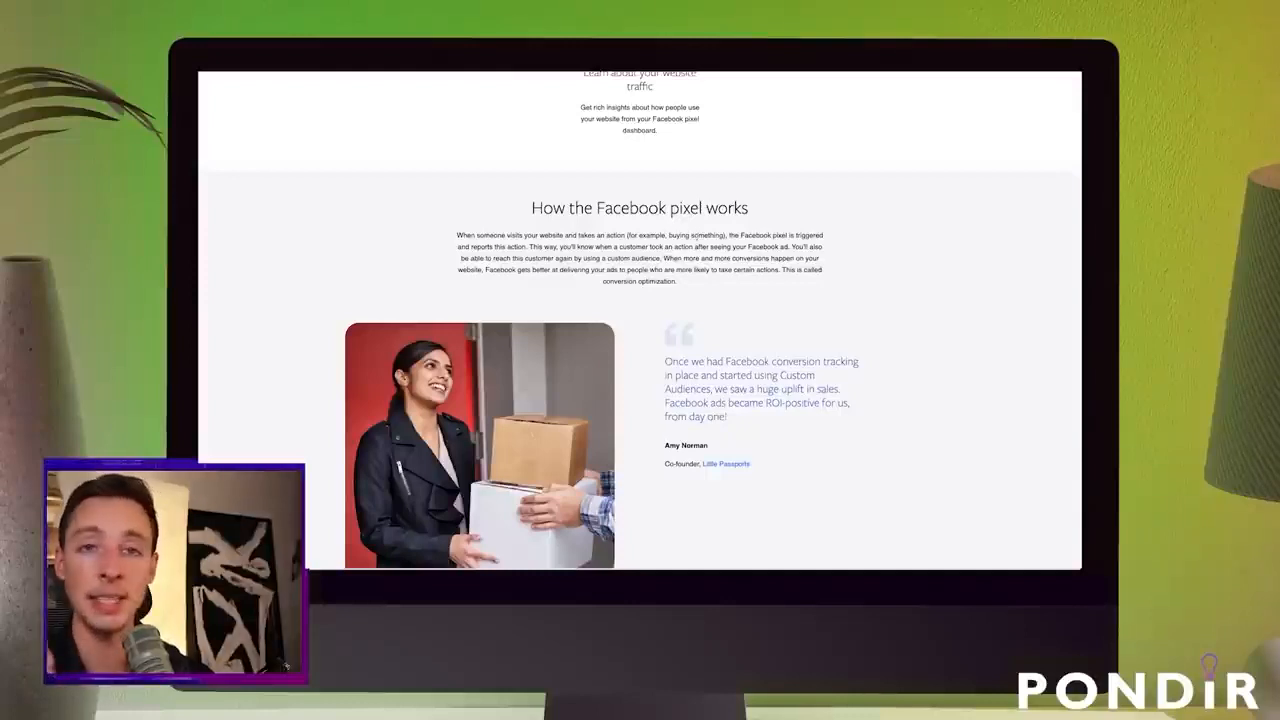
pyautogui.moveTo(730, 235); pyautogui.dragTo(822, 236)
pyautogui.click(822, 236)
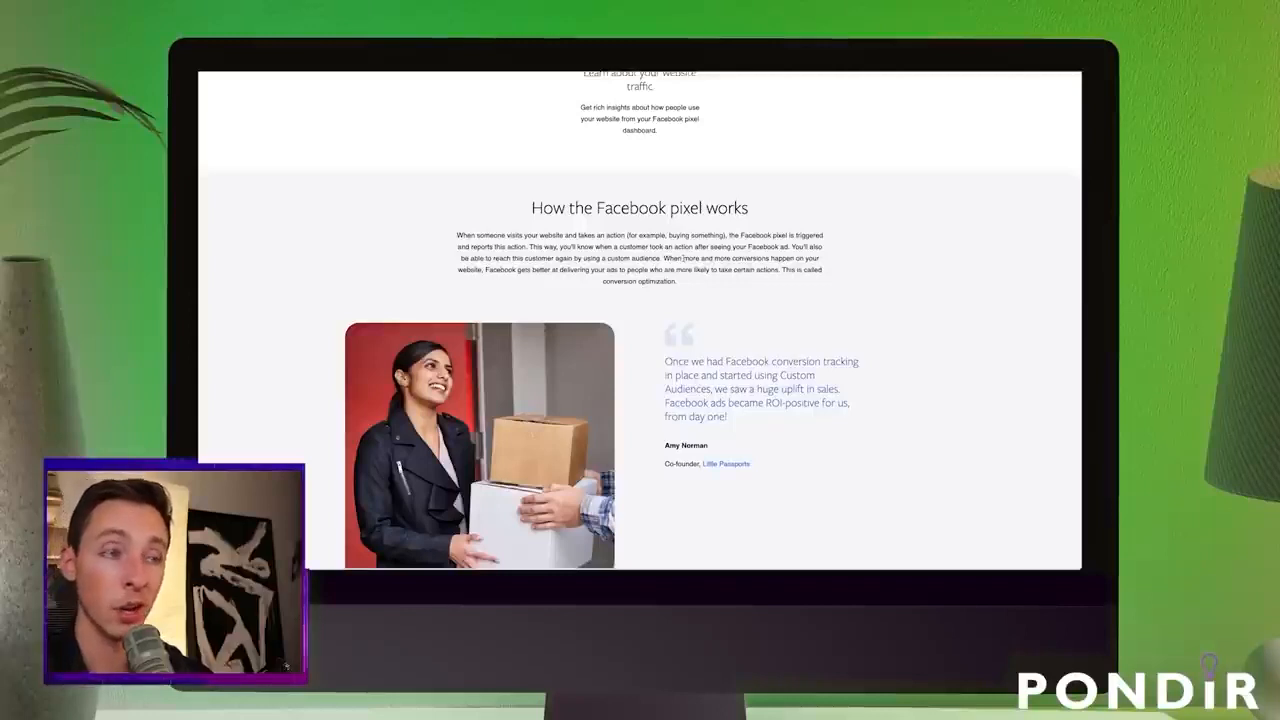
pyautogui.scroll(-5, 683, 258)
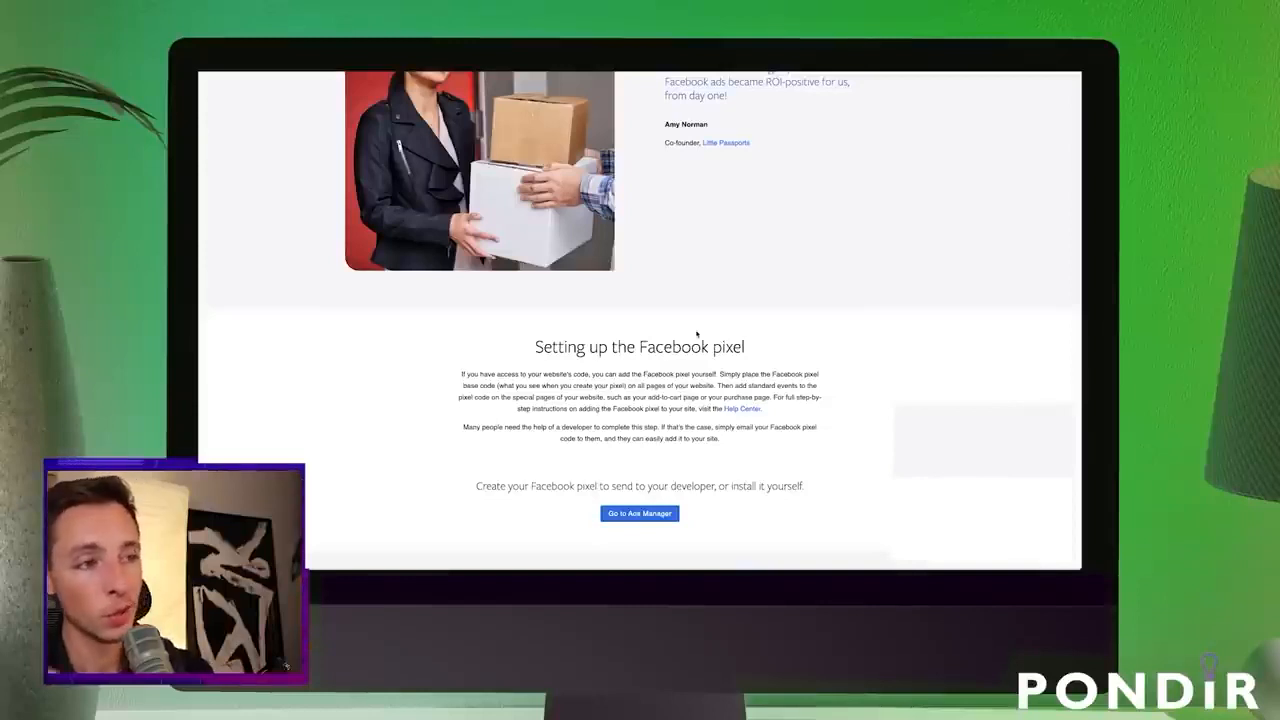
pyautogui.scroll(-1, 697, 334)
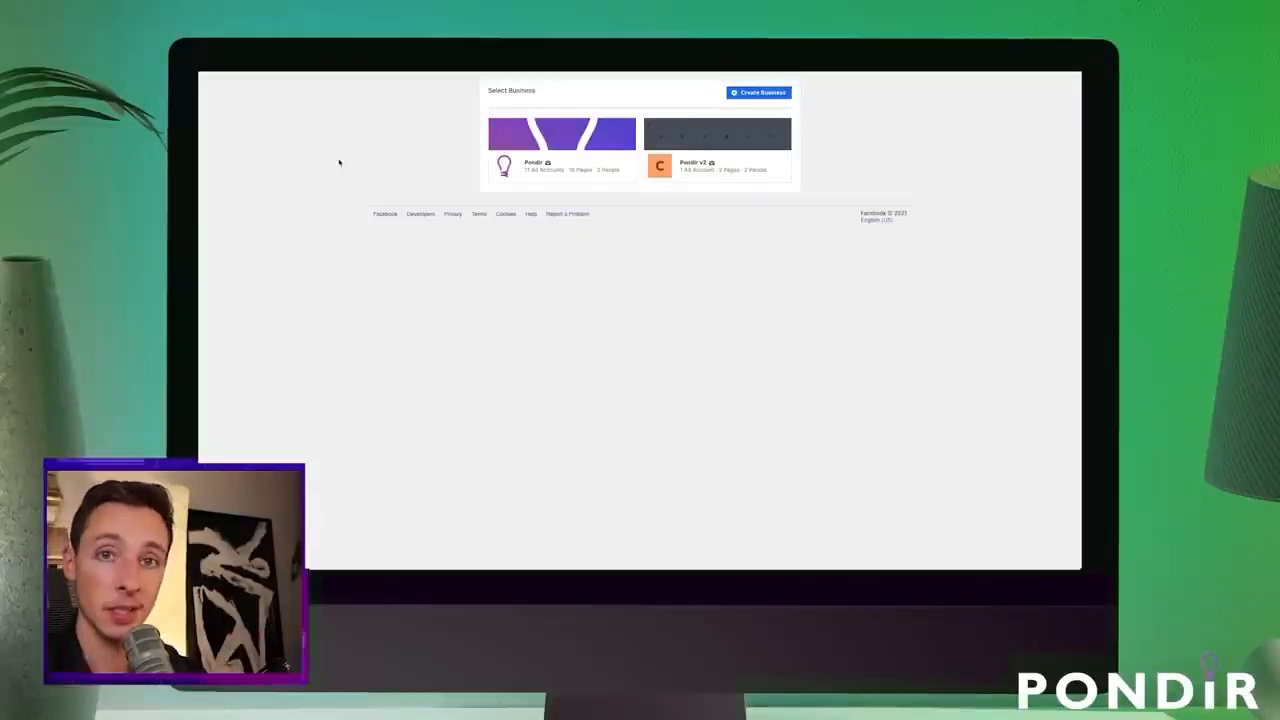
# Step: Open the list of pixels in the business settings of the Pondir v2 business
pyautogui.click(700, 166)
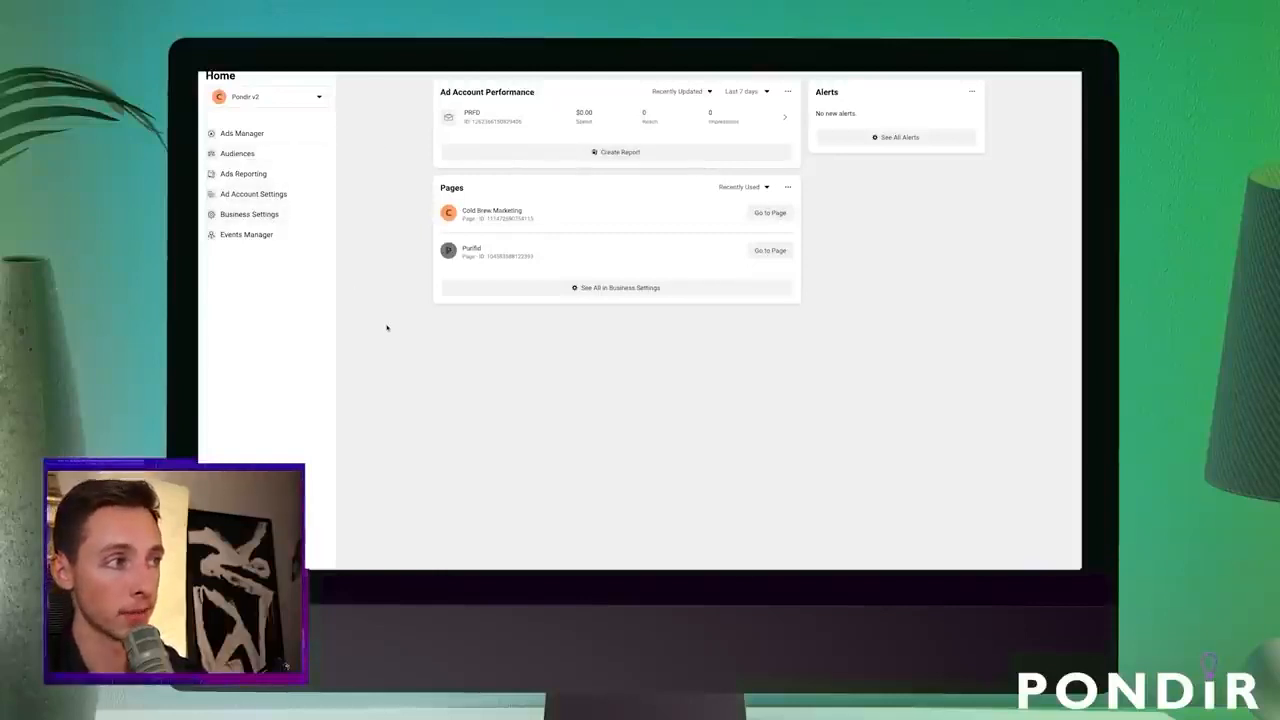
pyautogui.click(298, 214)
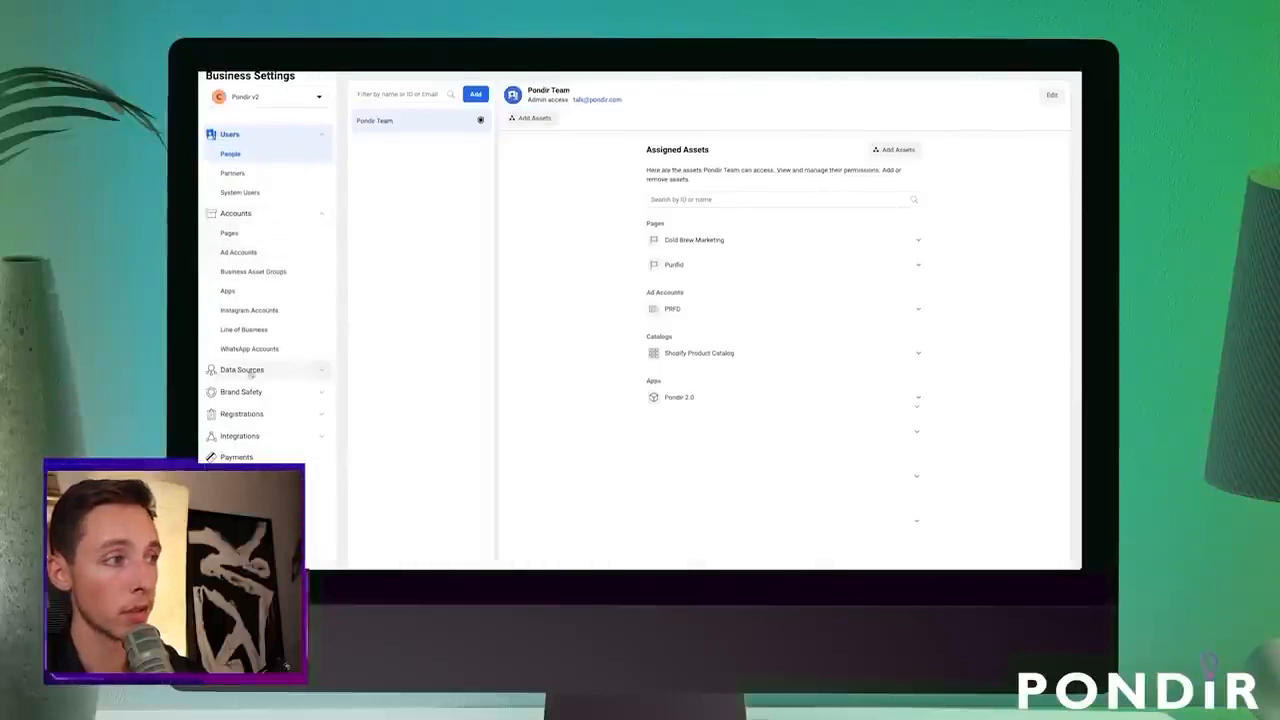
pyautogui.click(317, 371)
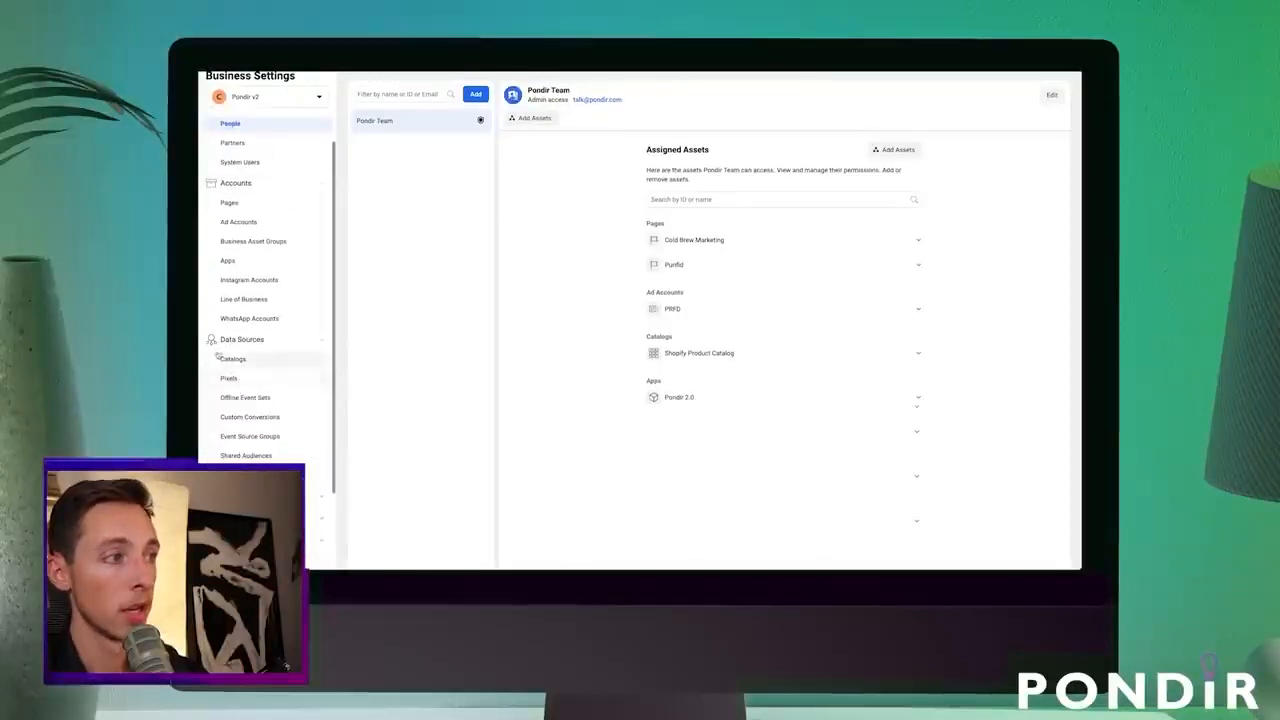
pyautogui.click(229, 379)
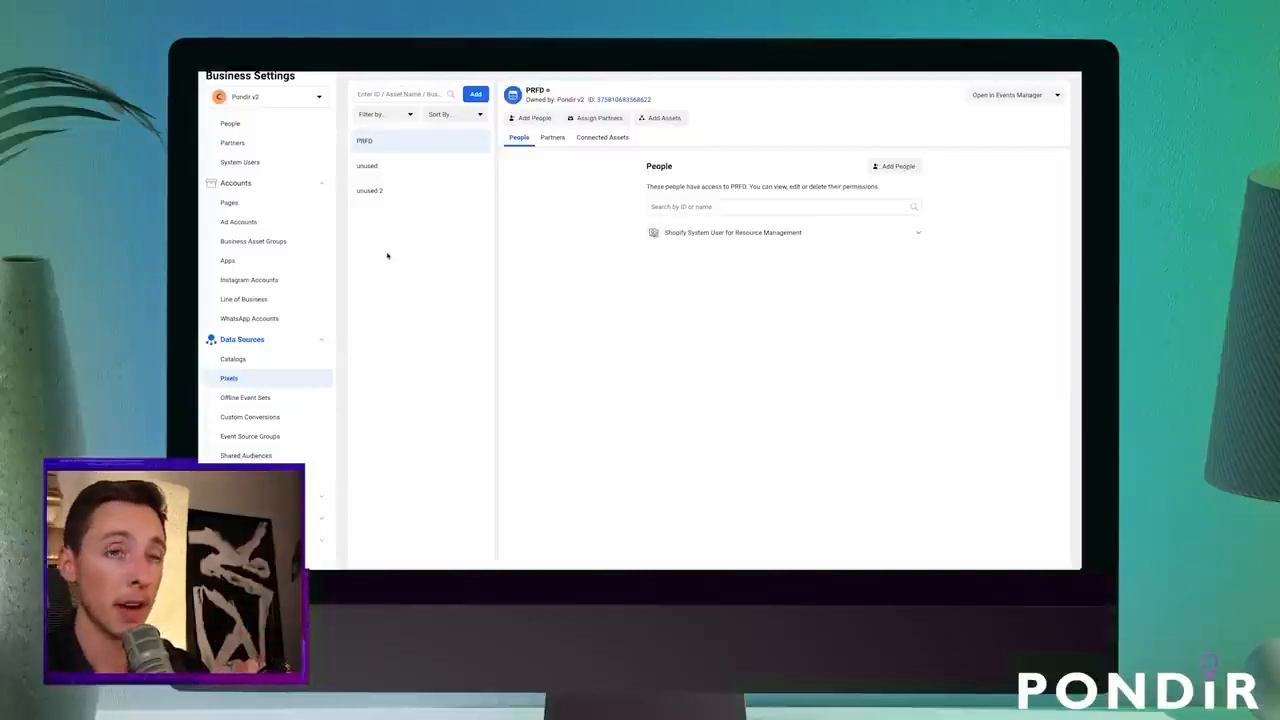
# Step: Create a pixel named "Maggie's Cupcakes Pixel" for the website maggiecupcakes.com
pyautogui.click(479, 95)
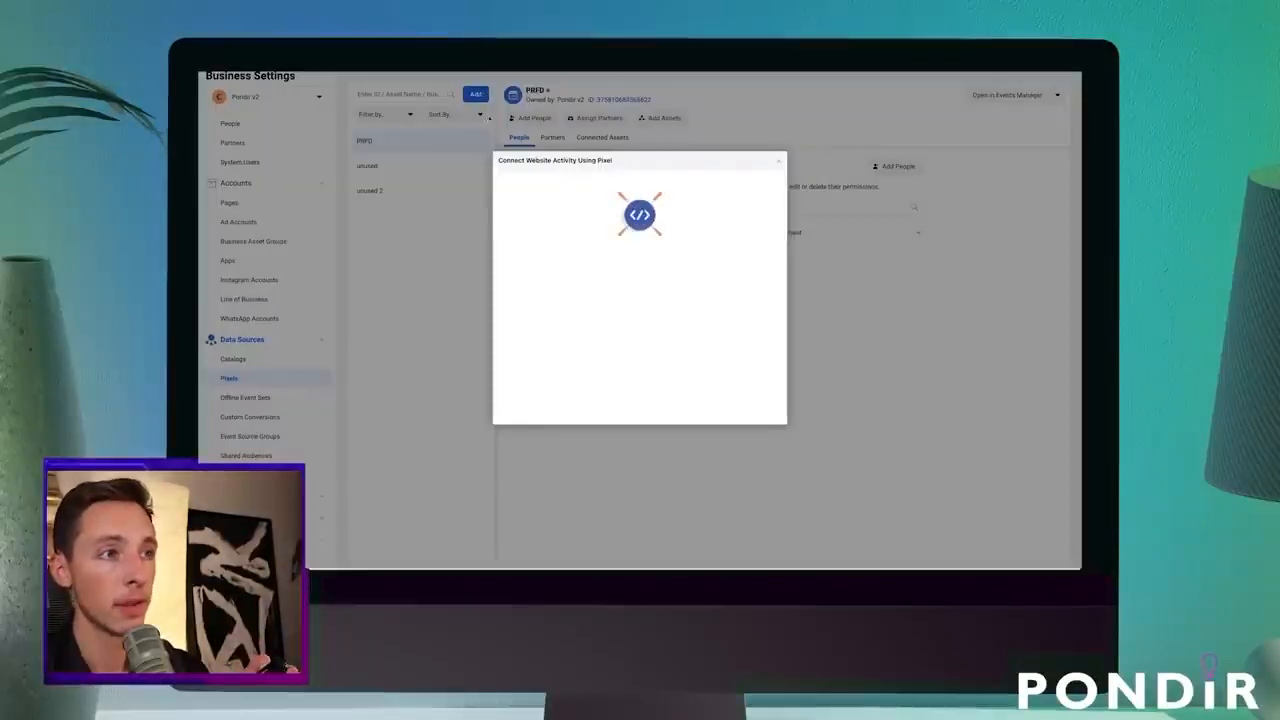
pyautogui.moveTo(600, 334); pyautogui.dragTo(514, 336)
pyautogui.click(509, 332)
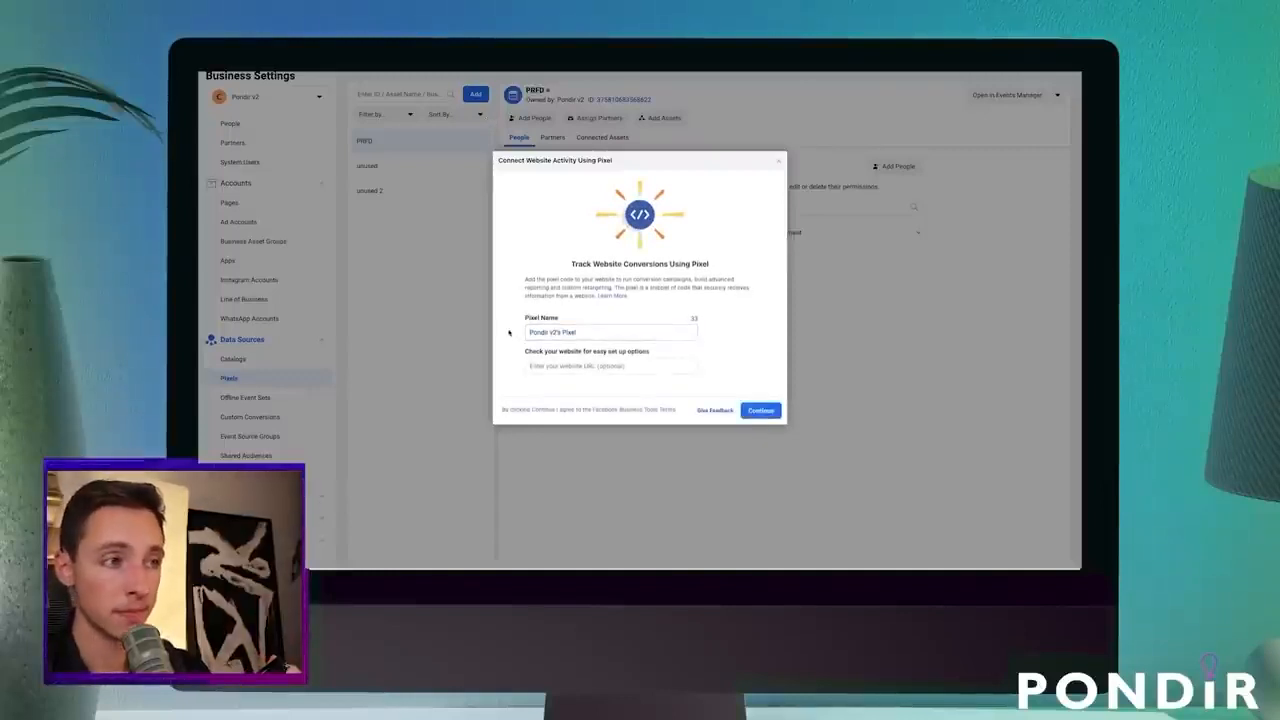
pyautogui.moveTo(565, 332); pyautogui.dragTo(519, 333)
pyautogui.write("Maggie's Cupcakes")
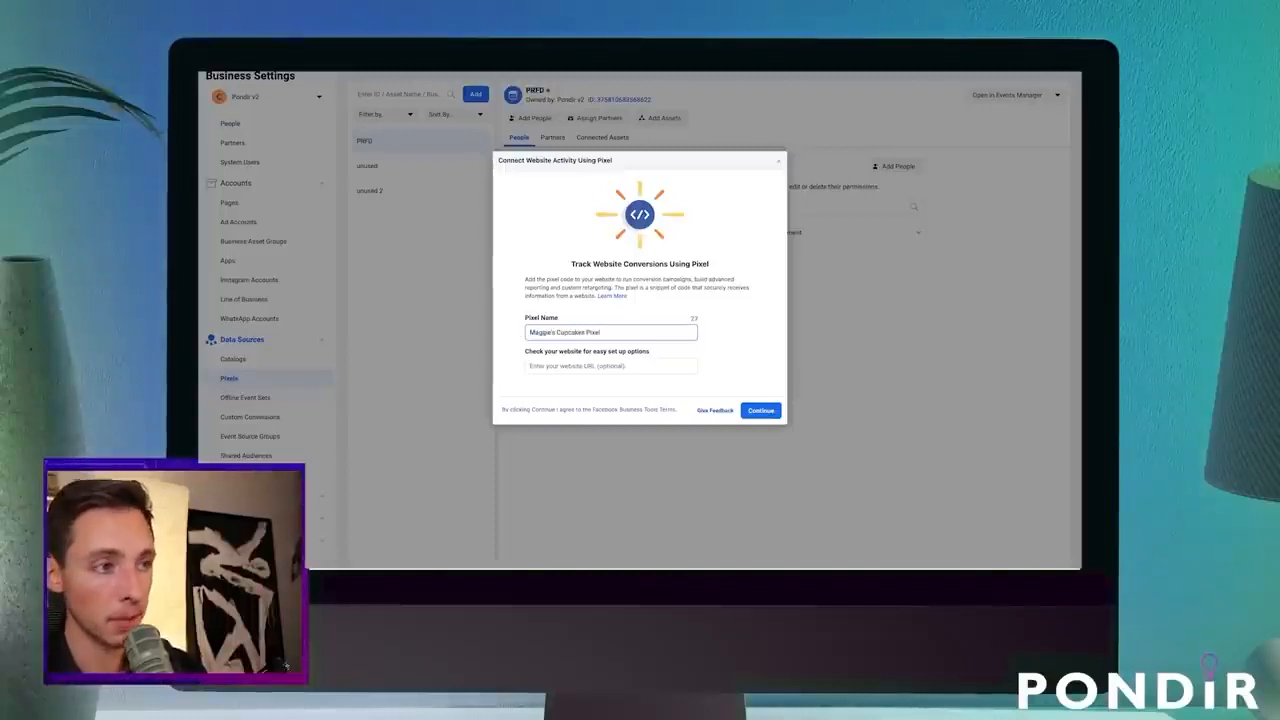
pyautogui.click(613, 365)
pyautogui.write('maggie')
pyautogui.write('cupcakes.com')
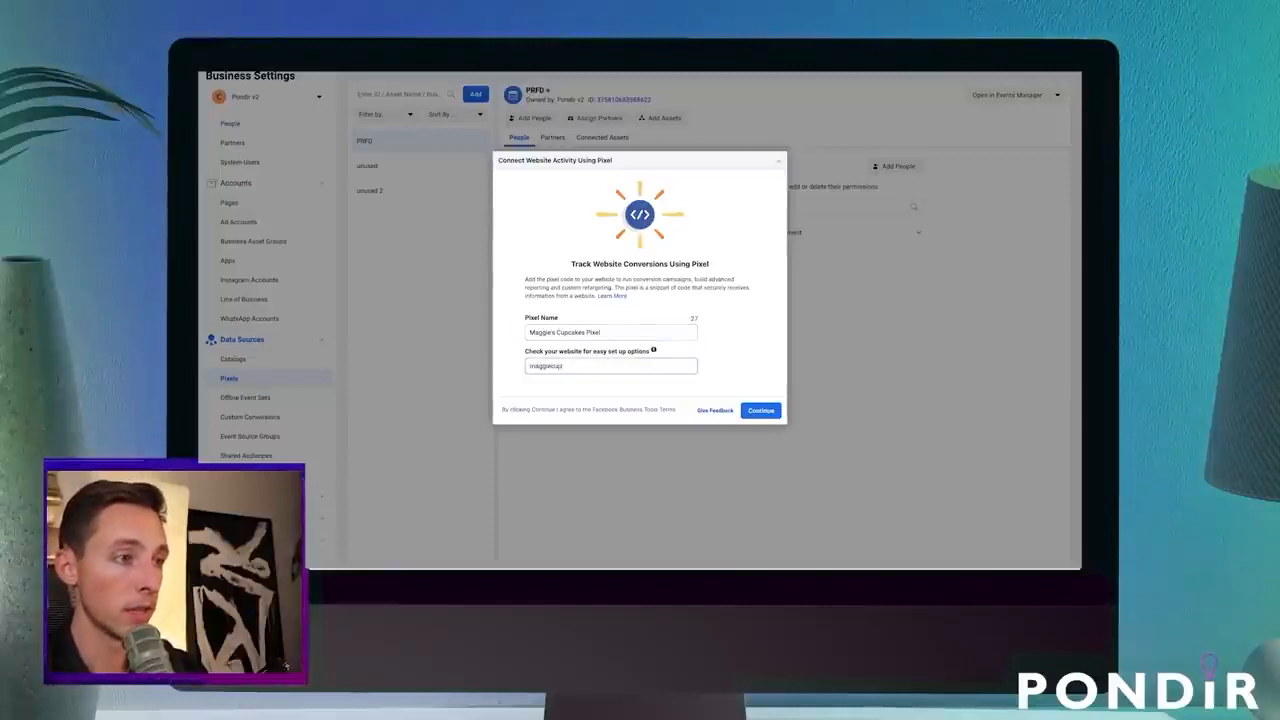
pyautogui.click(752, 414)
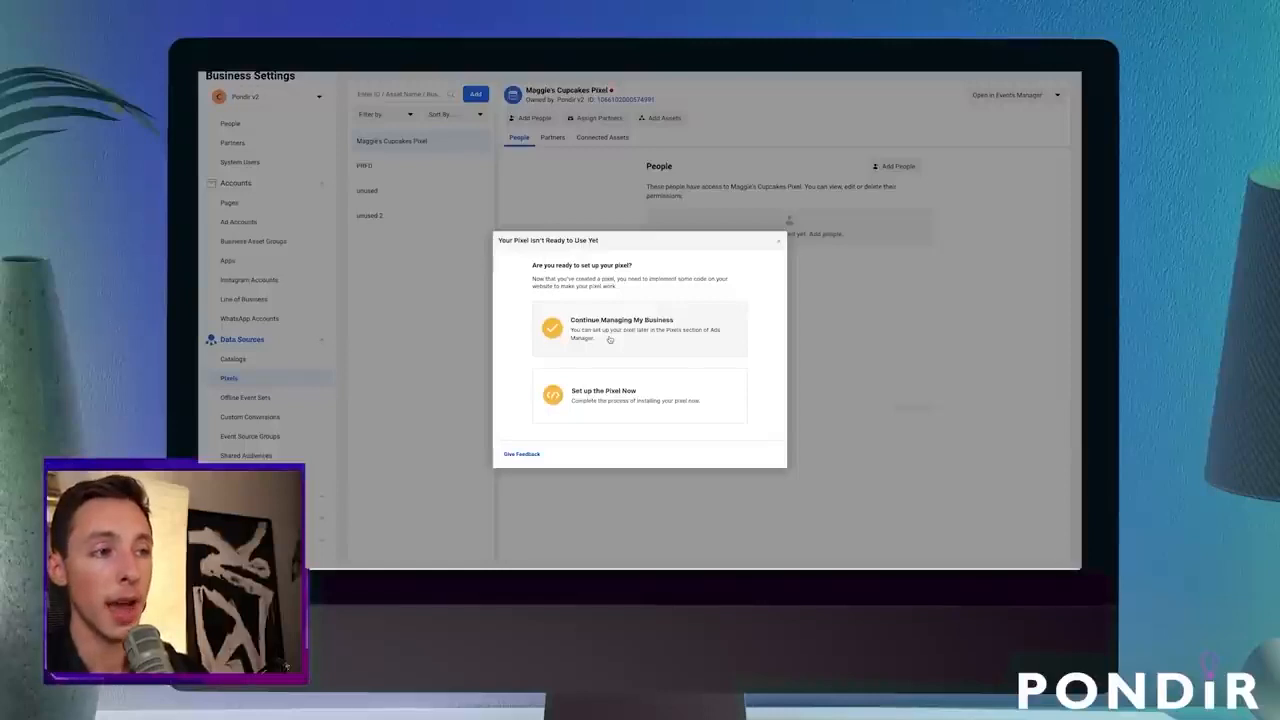
# Step: Preview the Webflow partner integration for installing the new pixel, and close the setup
pyautogui.click(619, 391)
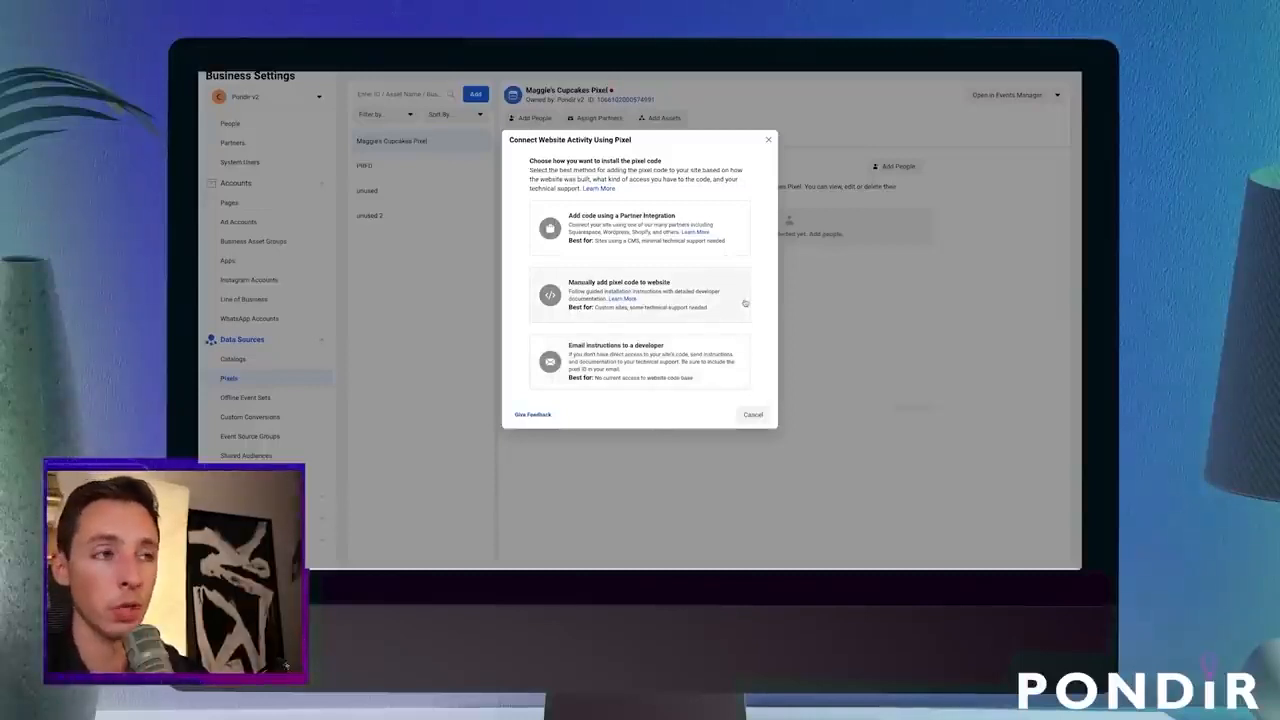
pyautogui.click(647, 236)
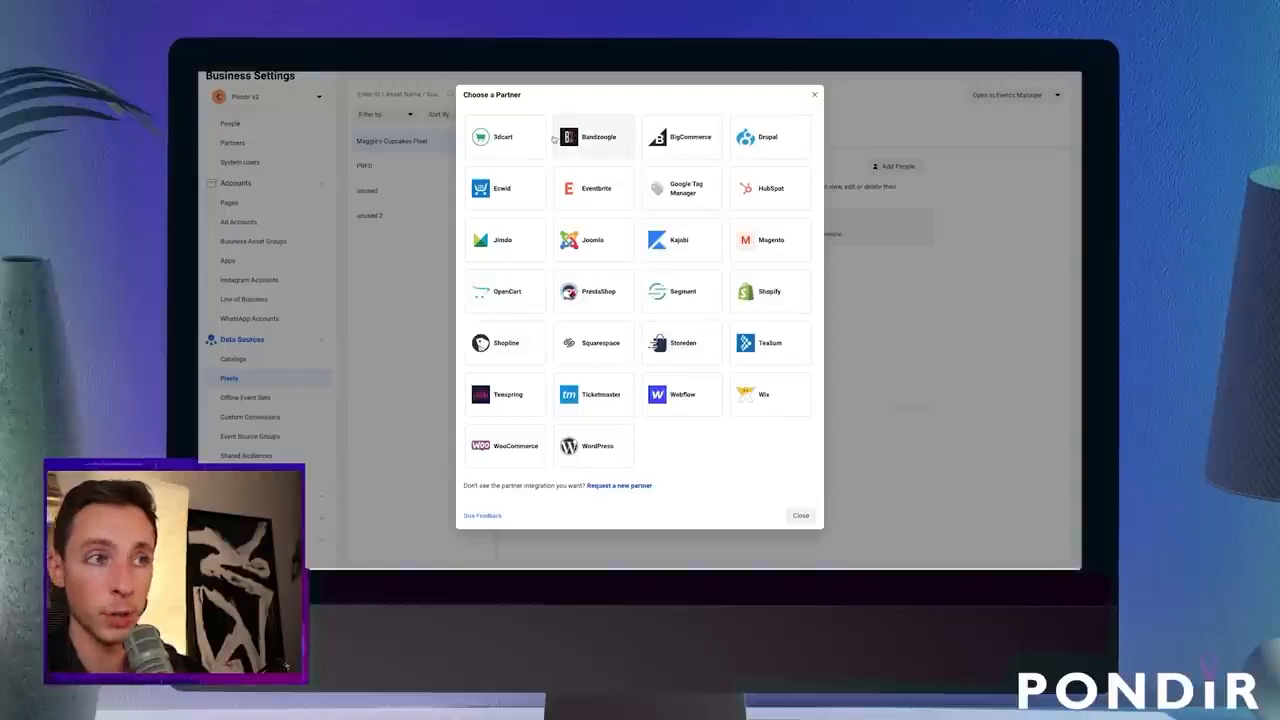
pyautogui.click(681, 393)
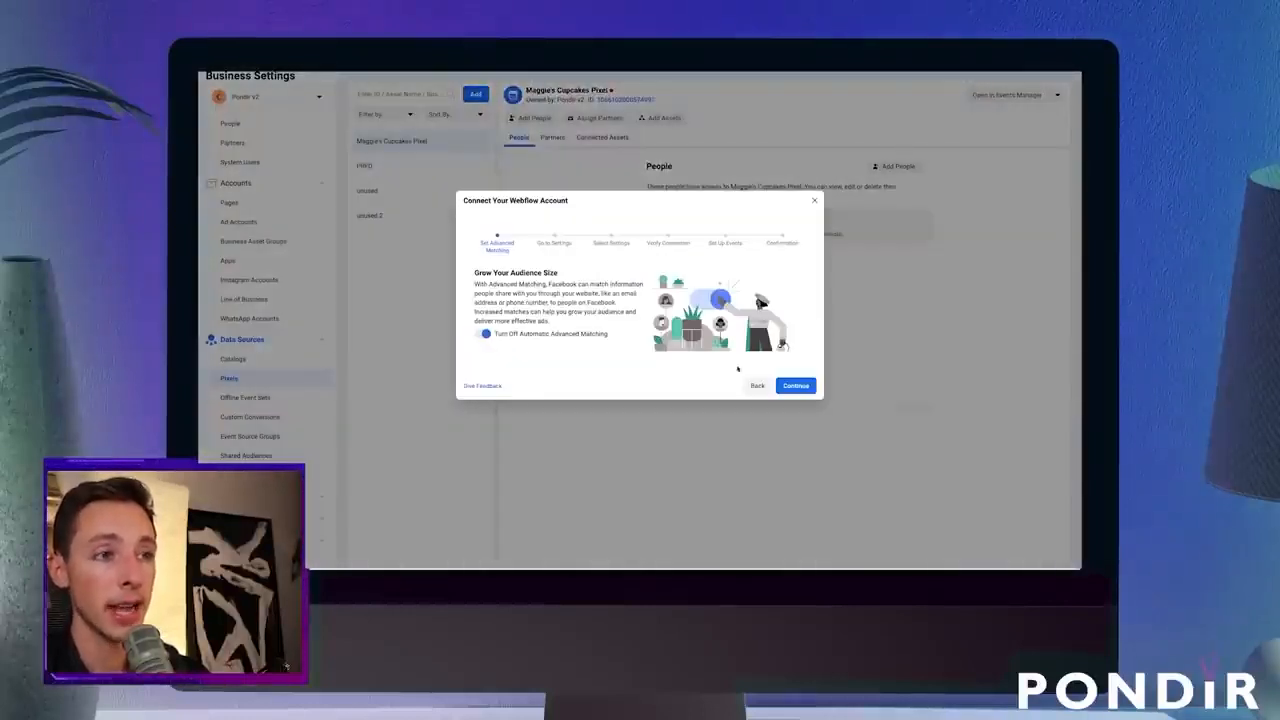
pyautogui.click(795, 386)
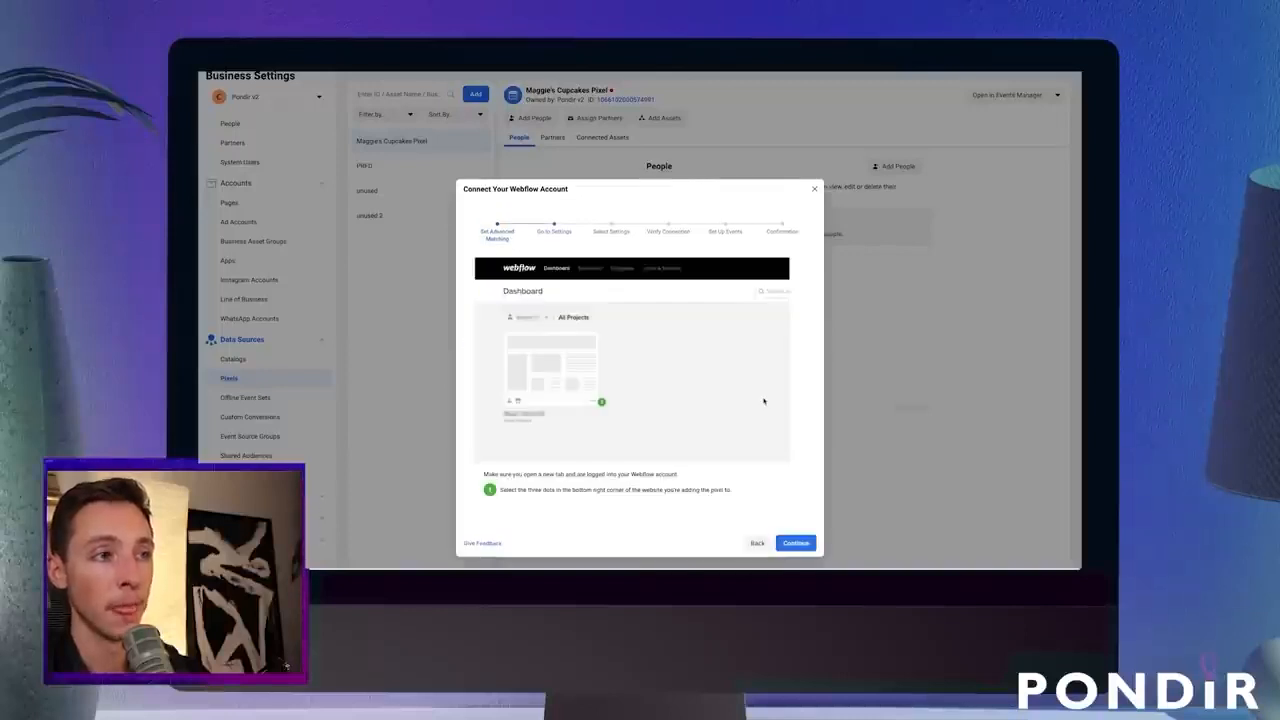
pyautogui.click(756, 543)
pyautogui.click(758, 364)
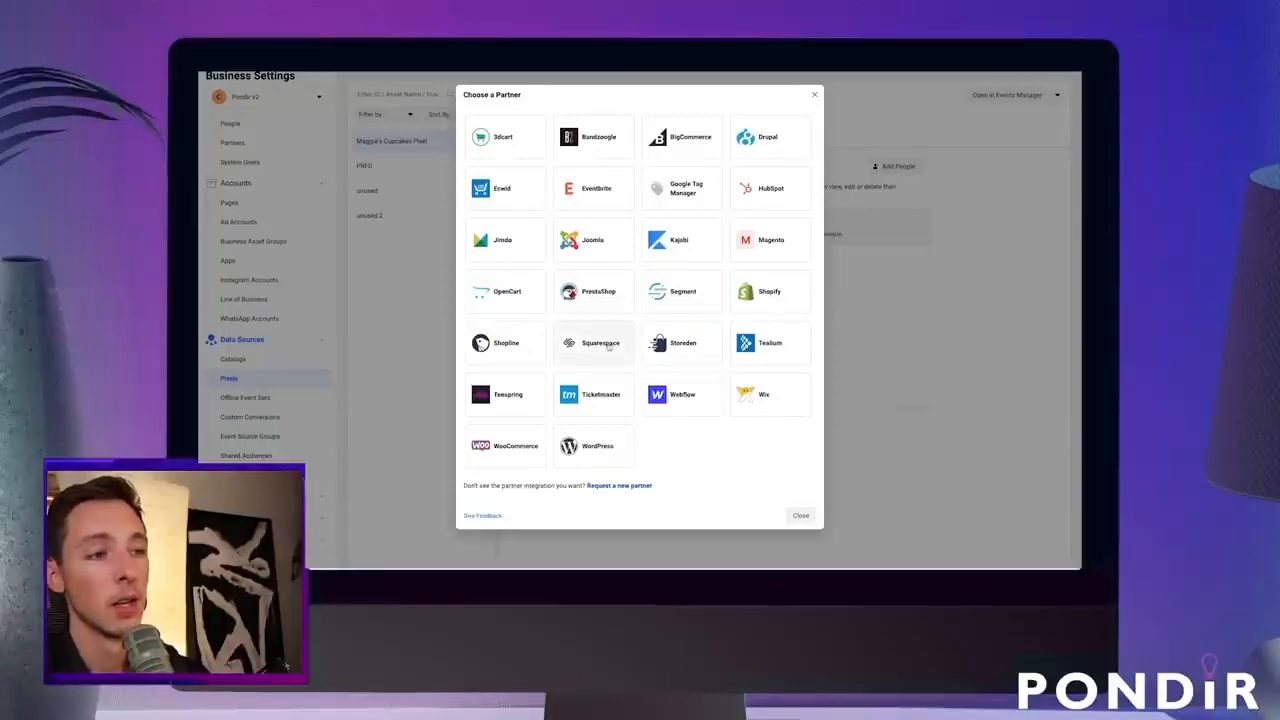
pyautogui.click(806, 518)
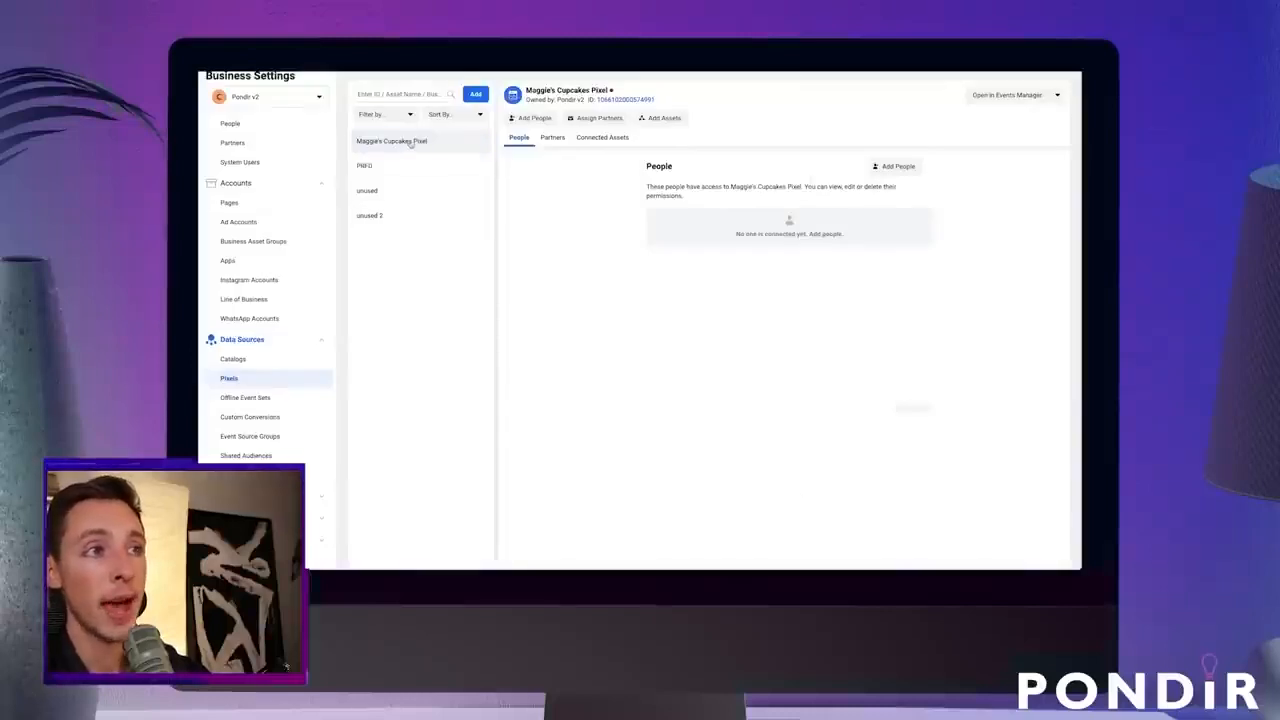
# Step: Open the Maggie's Cupcakes Pixel in Events Manager and copy its base code for manual installation
pyautogui.click(1056, 95)
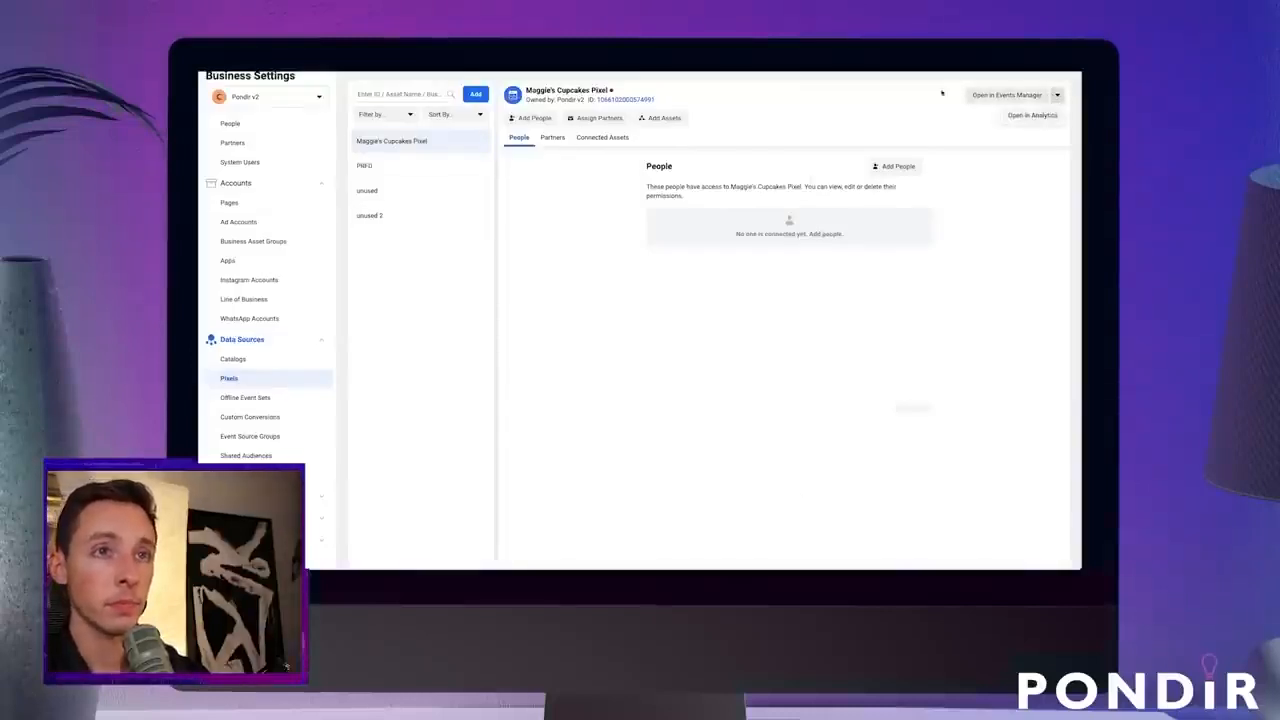
pyautogui.click(1056, 95)
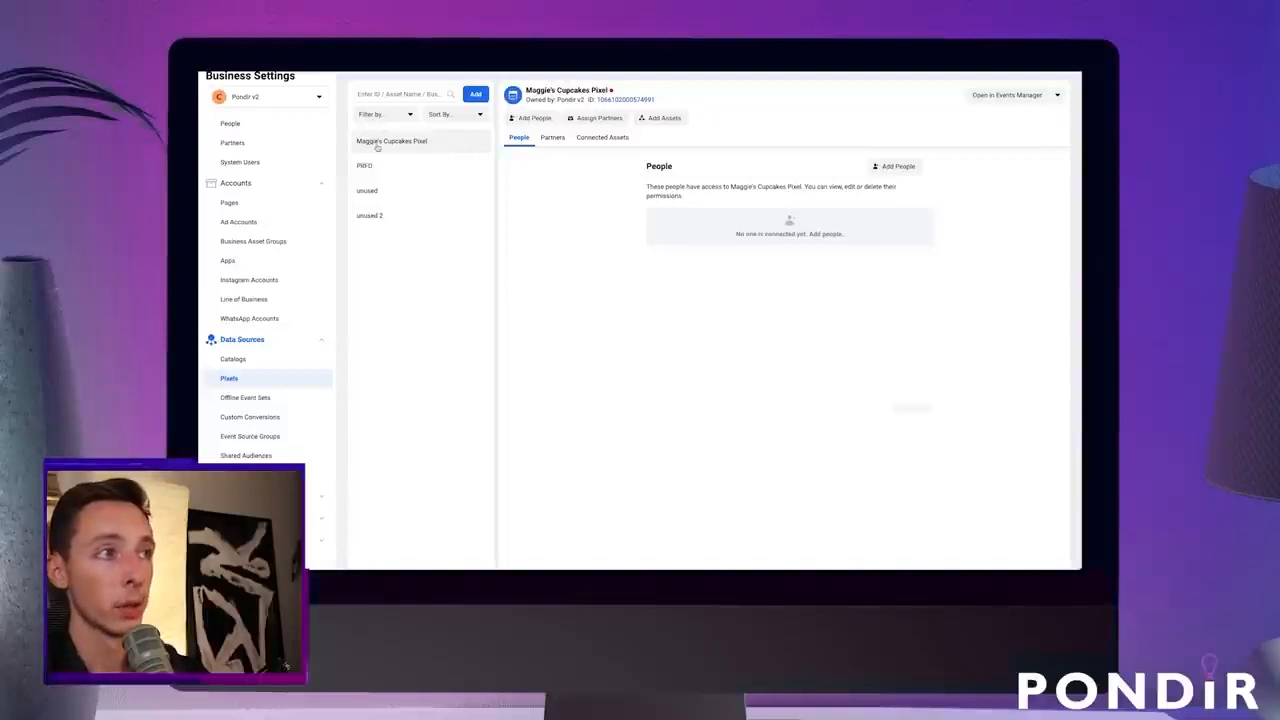
pyautogui.click(1007, 96)
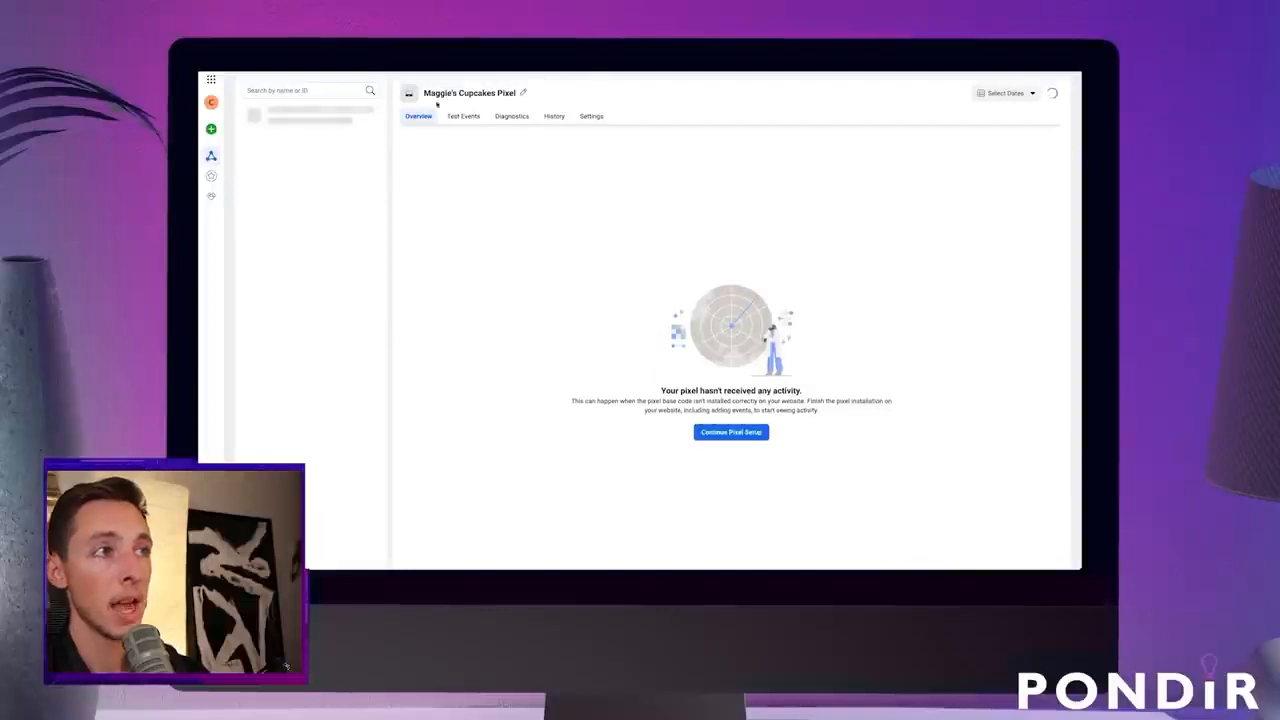
pyautogui.click(726, 436)
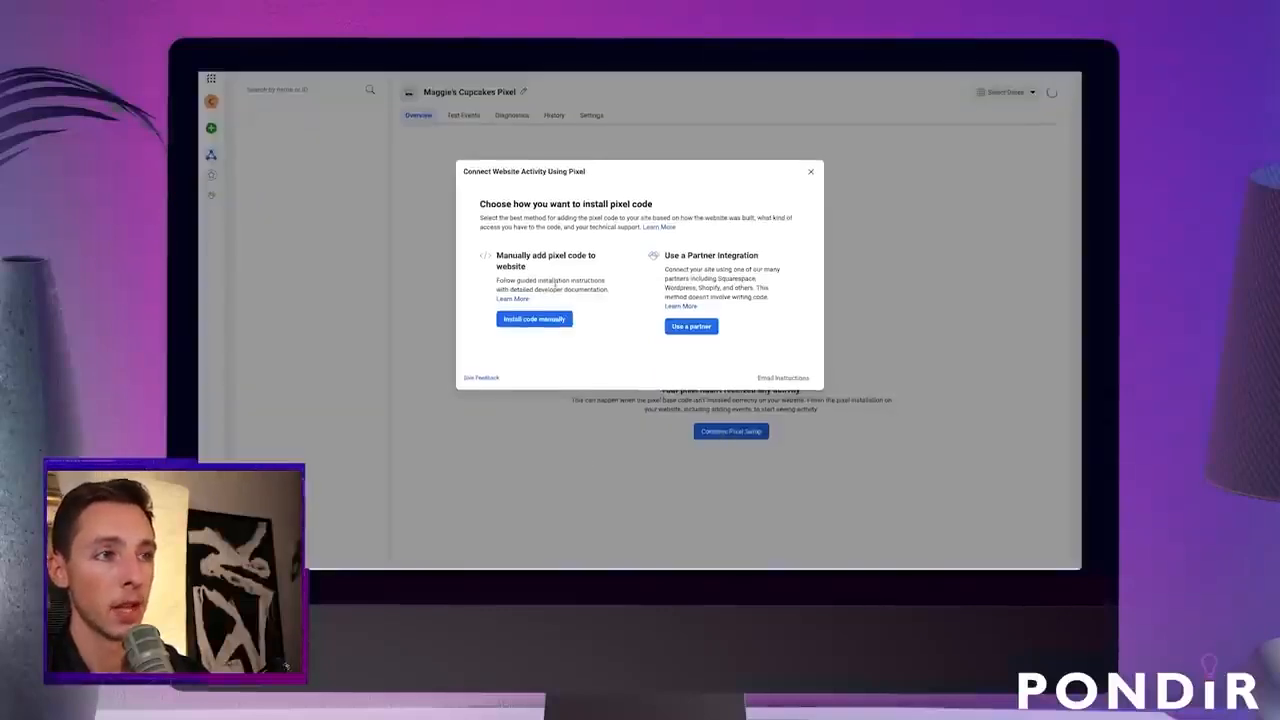
pyautogui.click(538, 318)
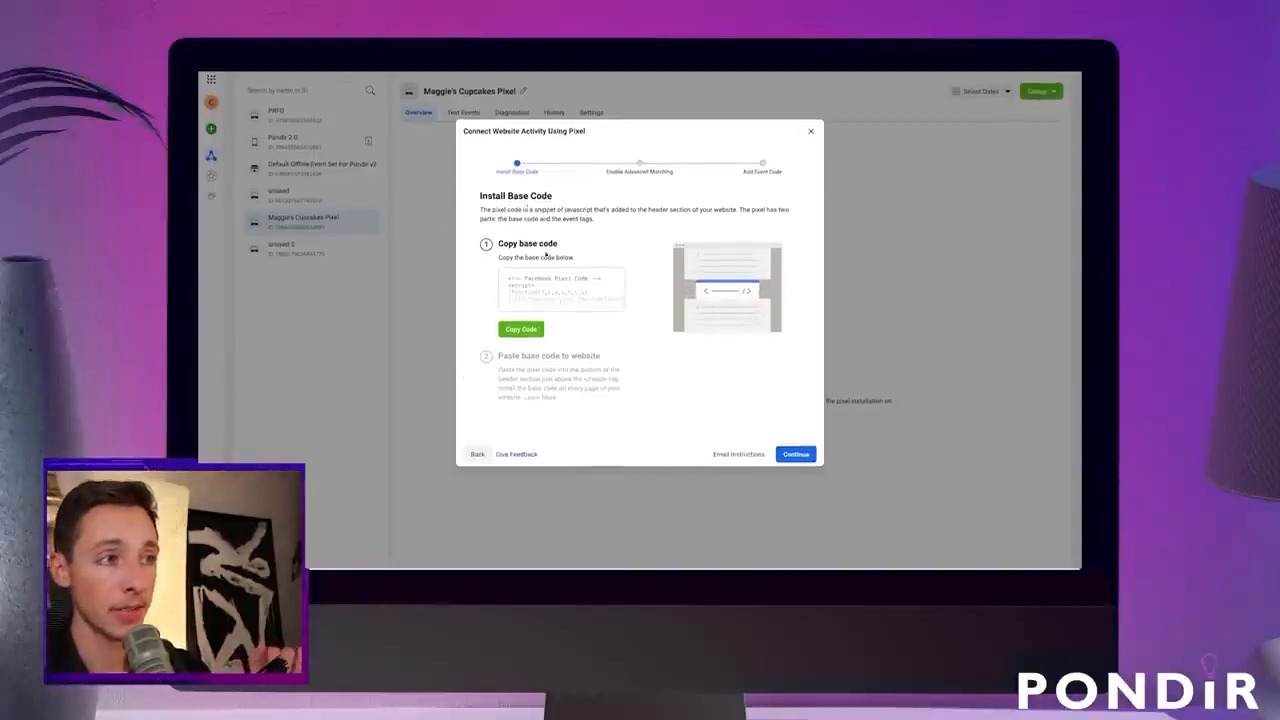
pyautogui.click(523, 330)
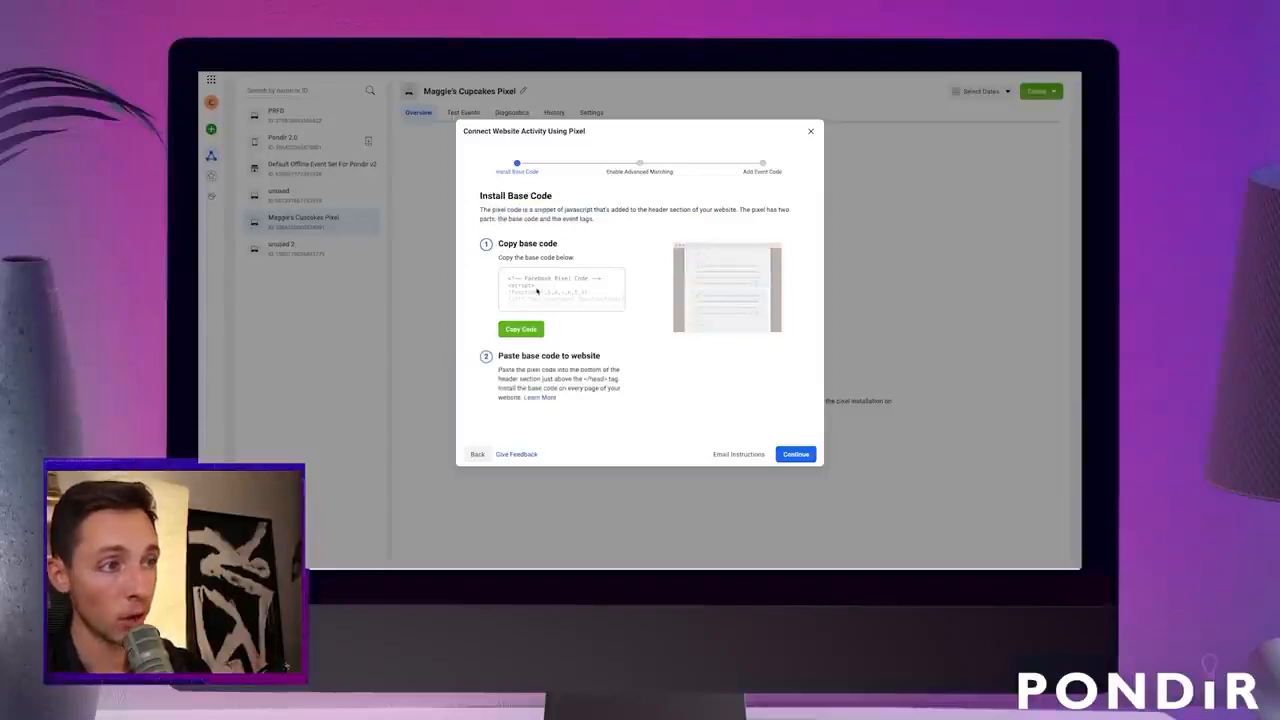
# Step: Review the base code pasting instructions, turn on Automatic Advanced Matching, and close the pixel setup
pyautogui.moveTo(498, 355); pyautogui.dragTo(620, 381)
pyautogui.click(585, 379)
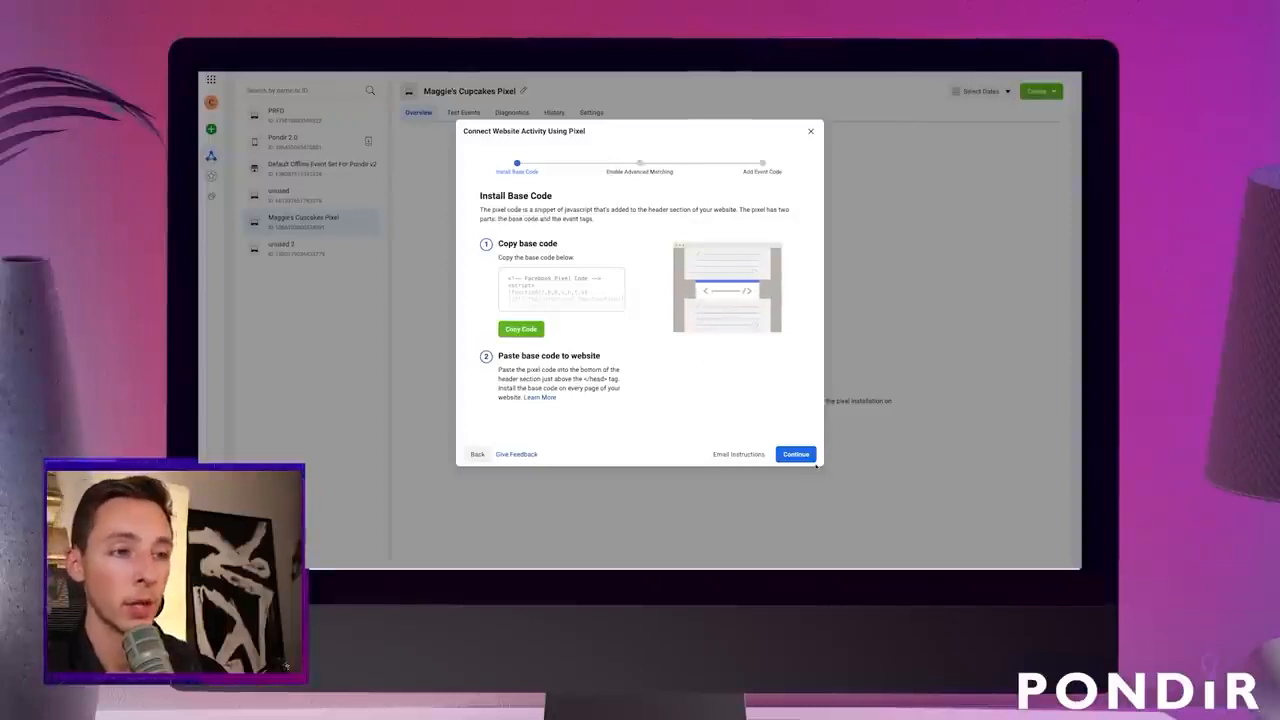
pyautogui.click(800, 456)
pyautogui.click(500, 317)
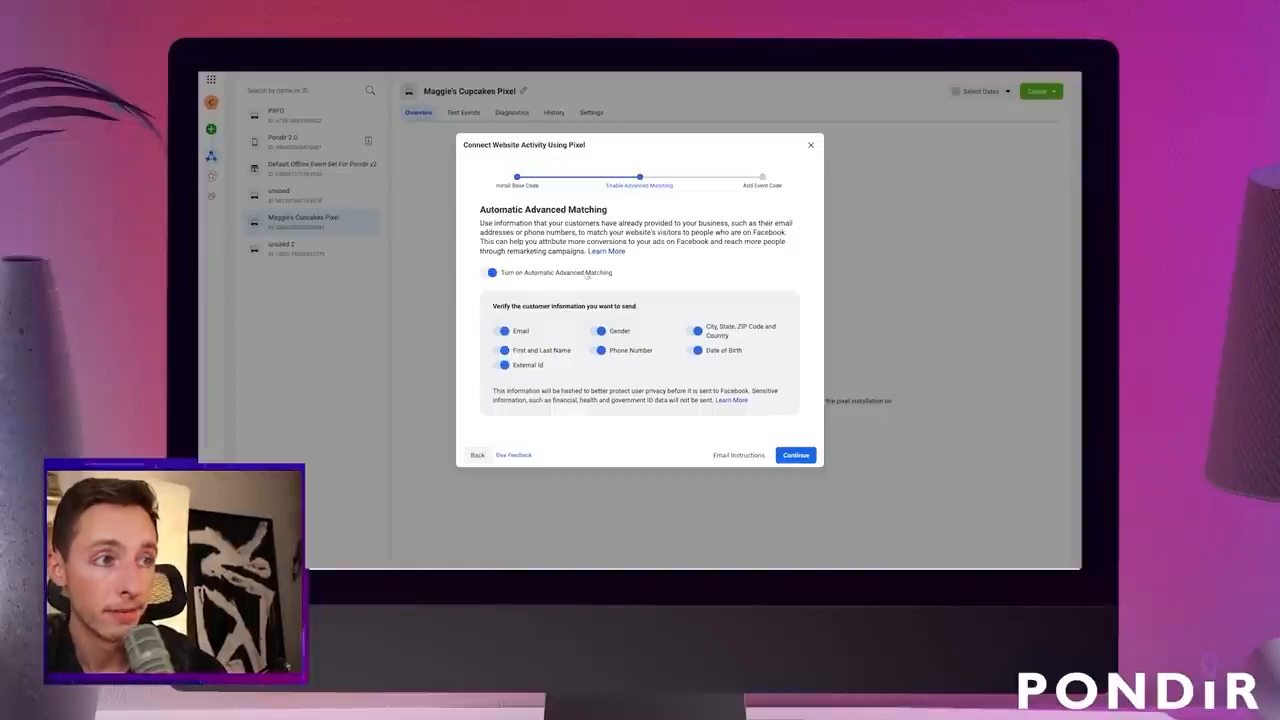
pyautogui.click(810, 145)
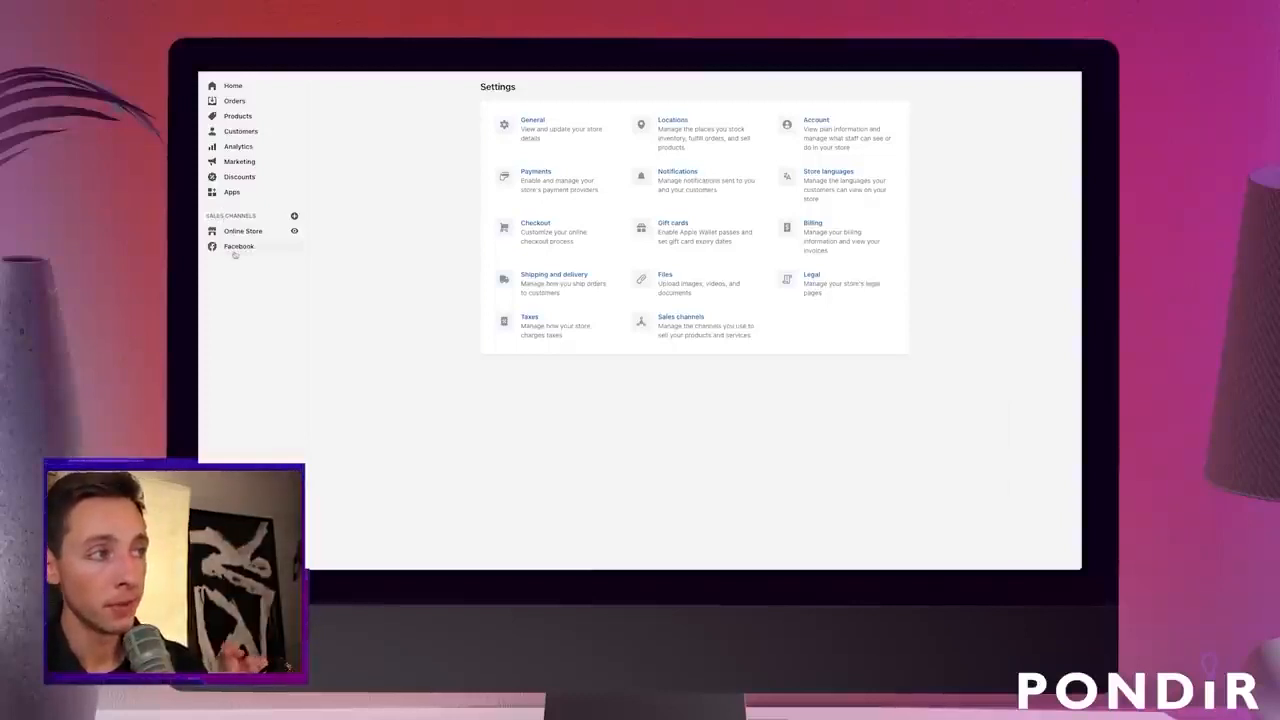
# Step: In the Shopify store admin, view the sales channels available to add and close the list
pyautogui.click(294, 216)
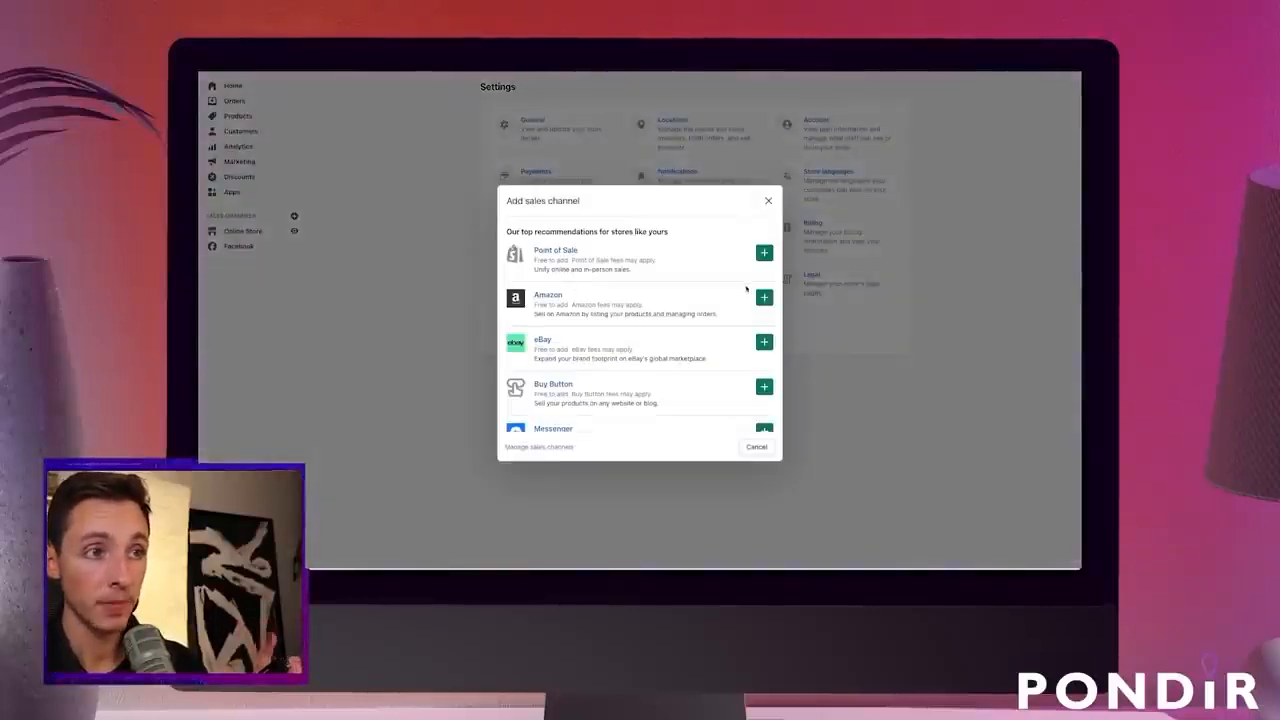
pyautogui.click(768, 202)
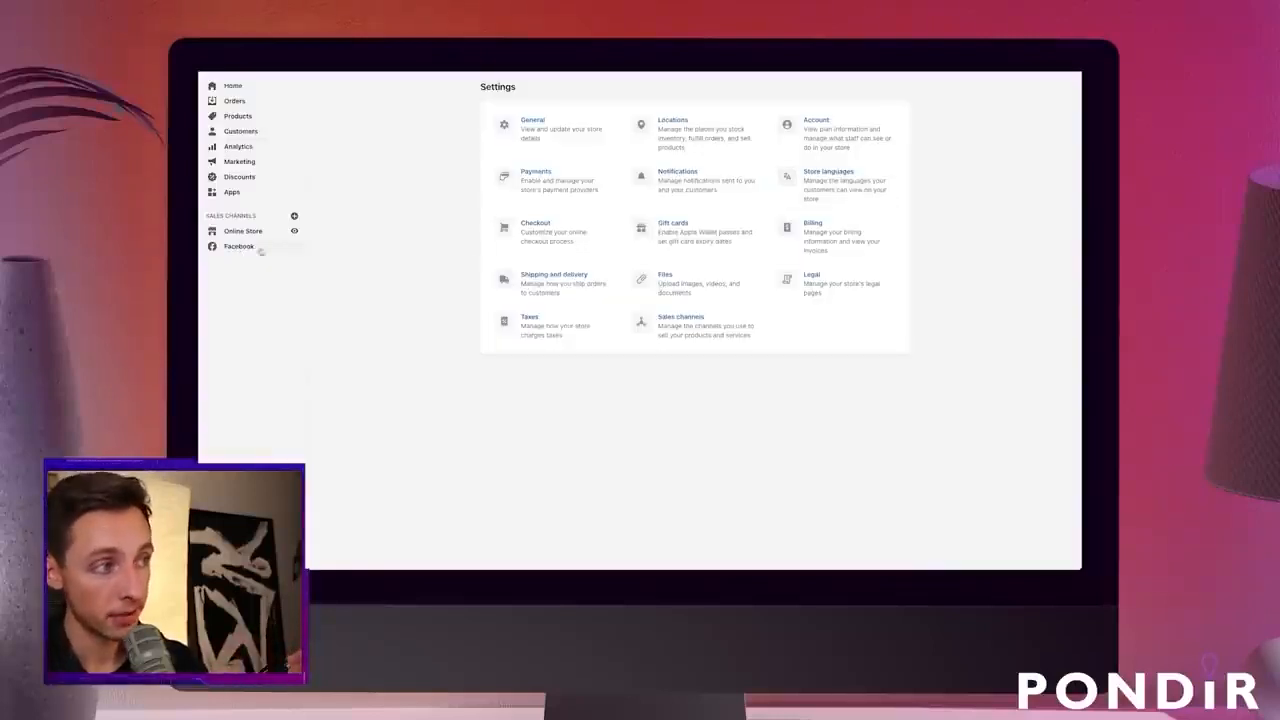
# Step: Open the settings of Shopify's Facebook sales channel and review the connected Facebook account, Business Manager and Facebook Page
pyautogui.click(245, 247)
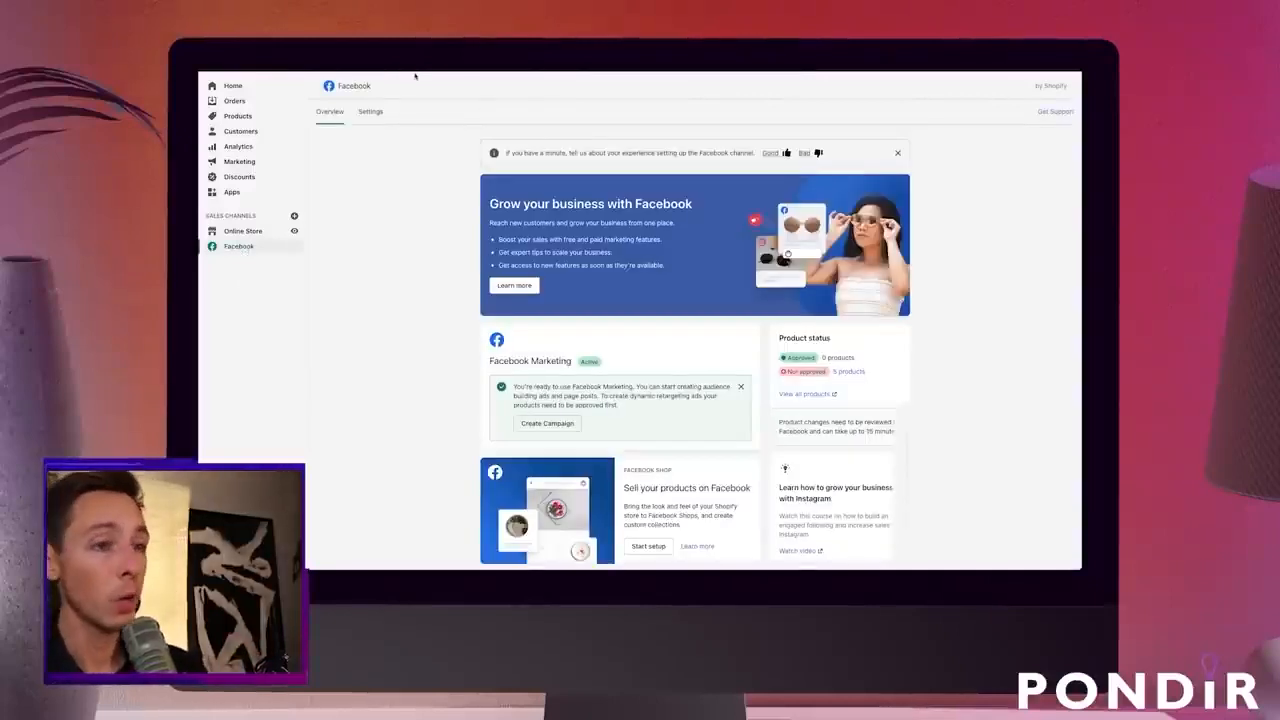
pyautogui.click(369, 115)
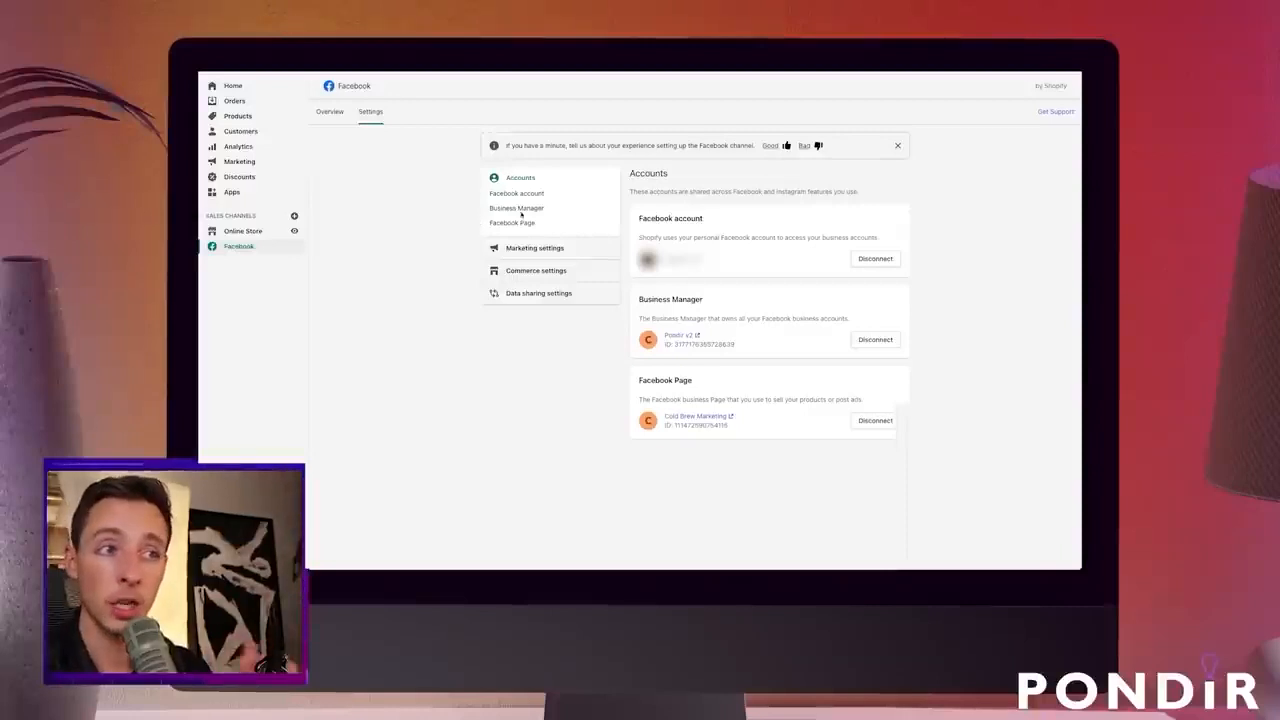
pyautogui.moveTo(637, 218); pyautogui.dragTo(704, 218)
pyautogui.click(740, 218)
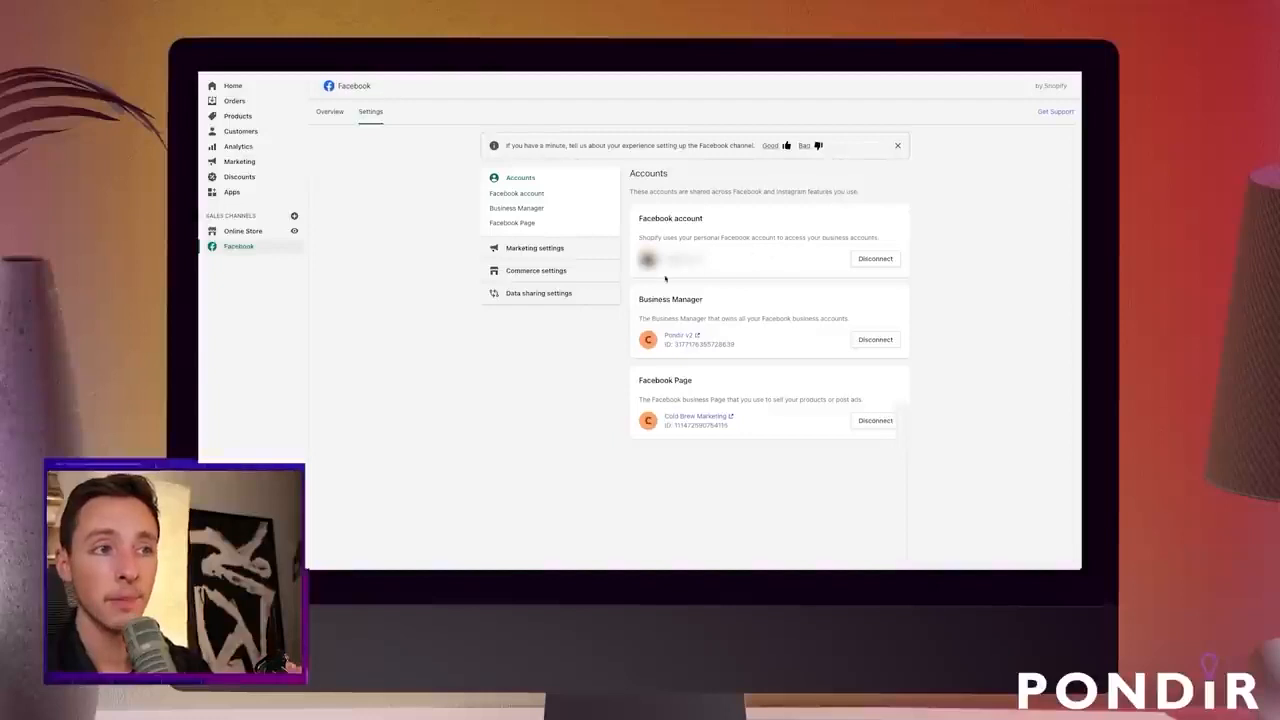
pyautogui.moveTo(638, 295); pyautogui.dragTo(704, 301)
pyautogui.click(705, 303)
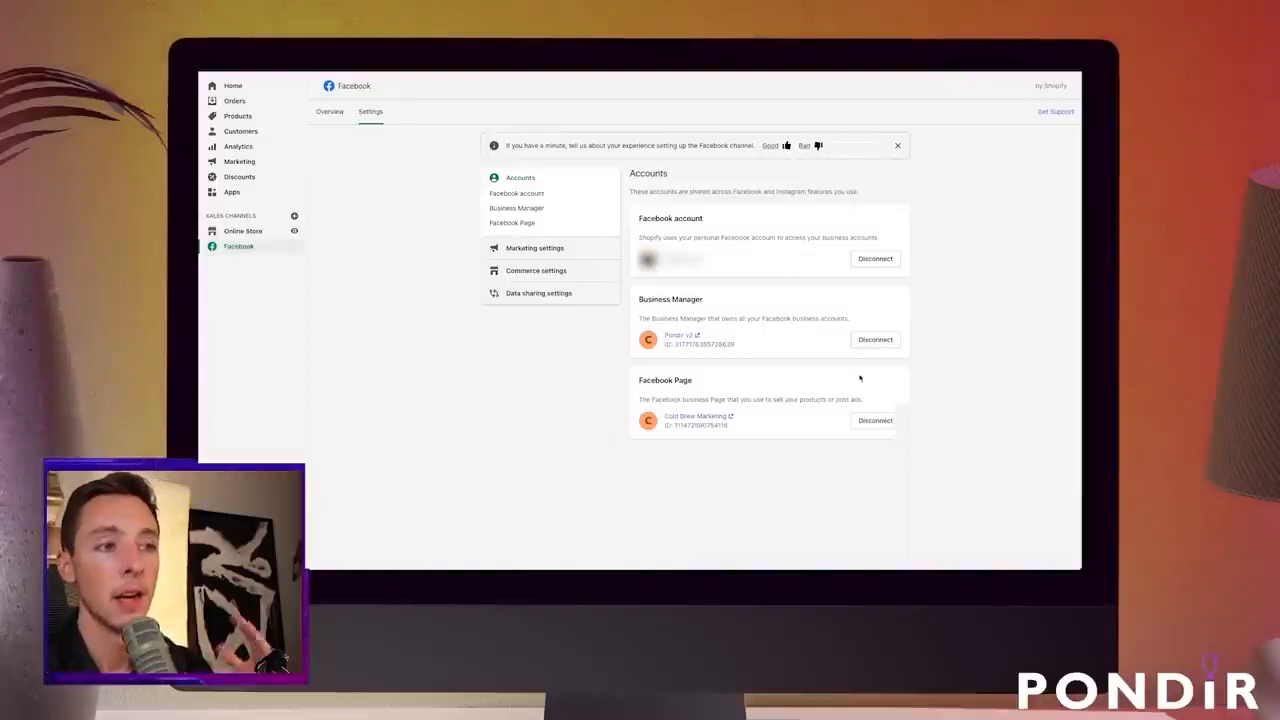
pyautogui.moveTo(637, 380); pyautogui.dragTo(693, 381)
pyautogui.click(869, 419)
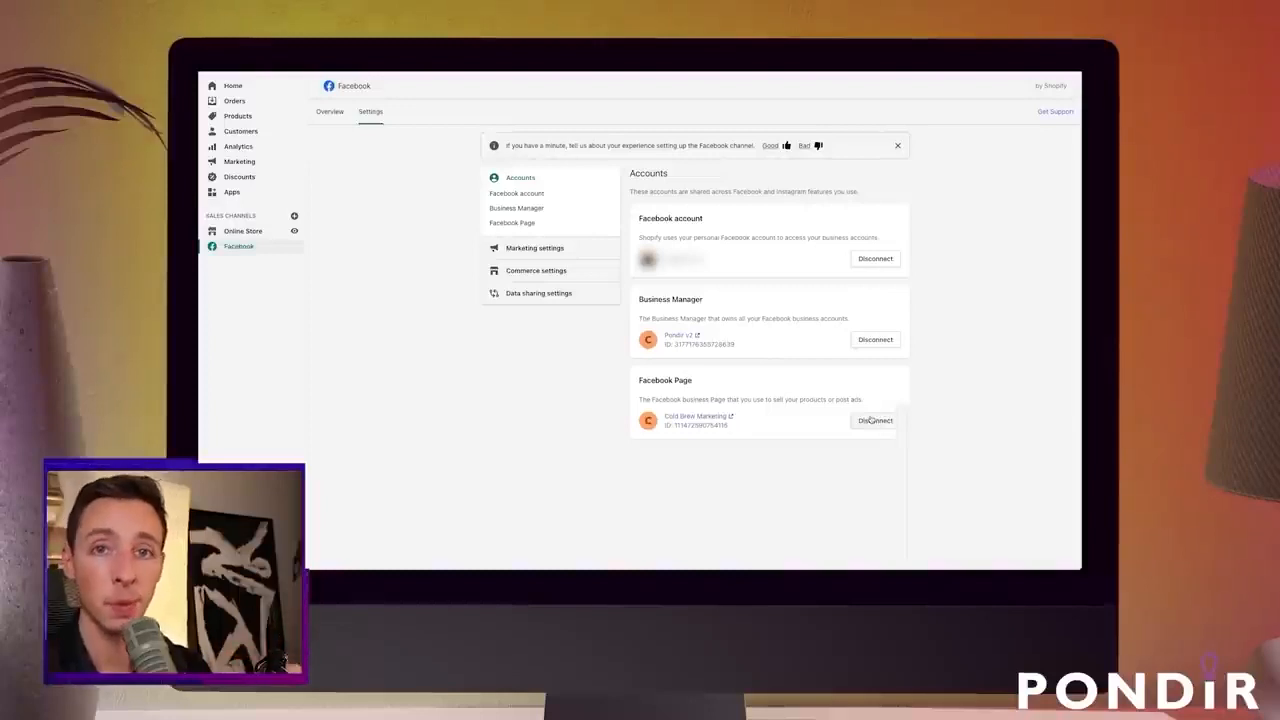
# Step: Review the ad account and Facebook target country in the channel's marketing settings
pyautogui.click(514, 247)
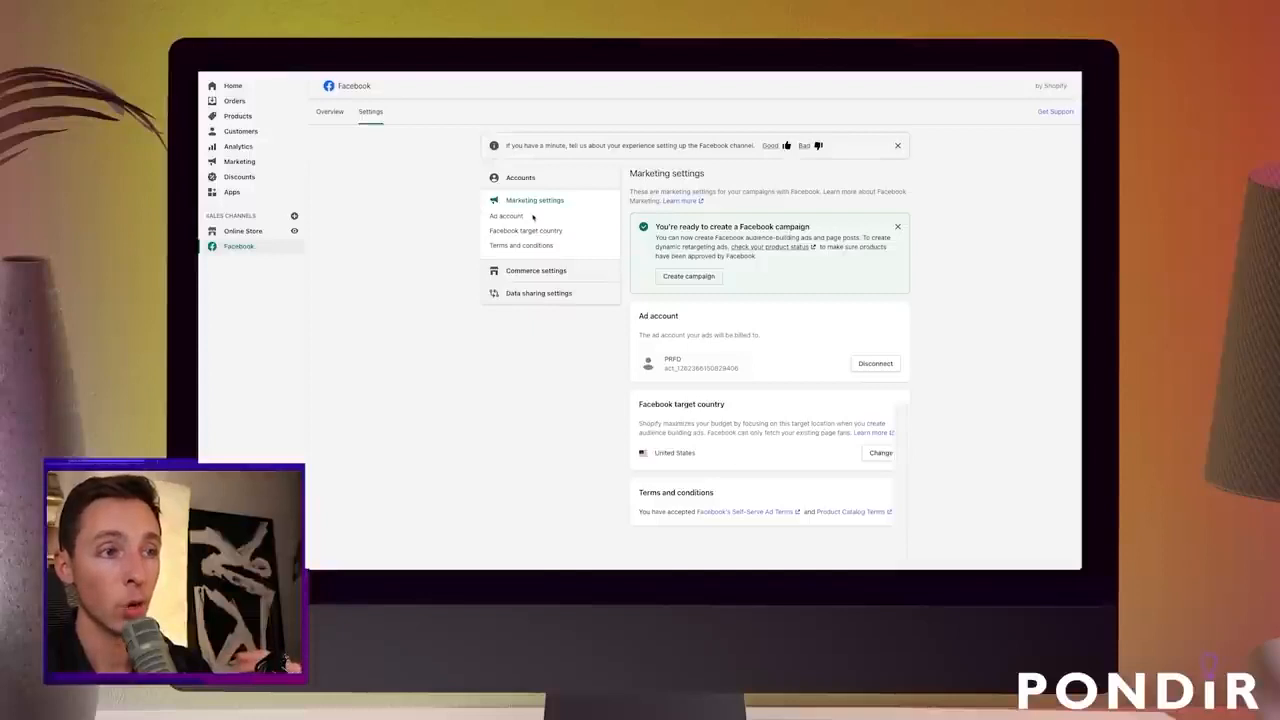
pyautogui.moveTo(639, 316); pyautogui.dragTo(682, 316)
pyautogui.click(682, 316)
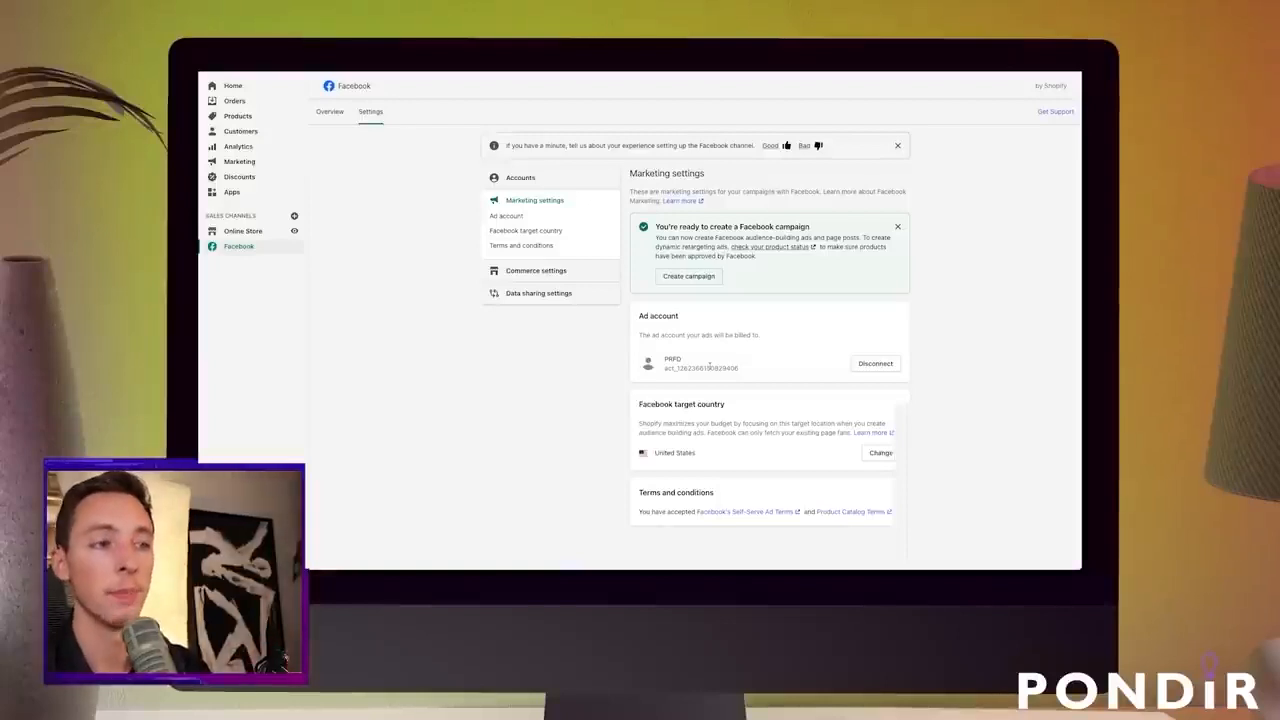
pyautogui.moveTo(638, 407); pyautogui.dragTo(734, 408)
pyautogui.click(734, 408)
pyautogui.doubleClick(685, 405)
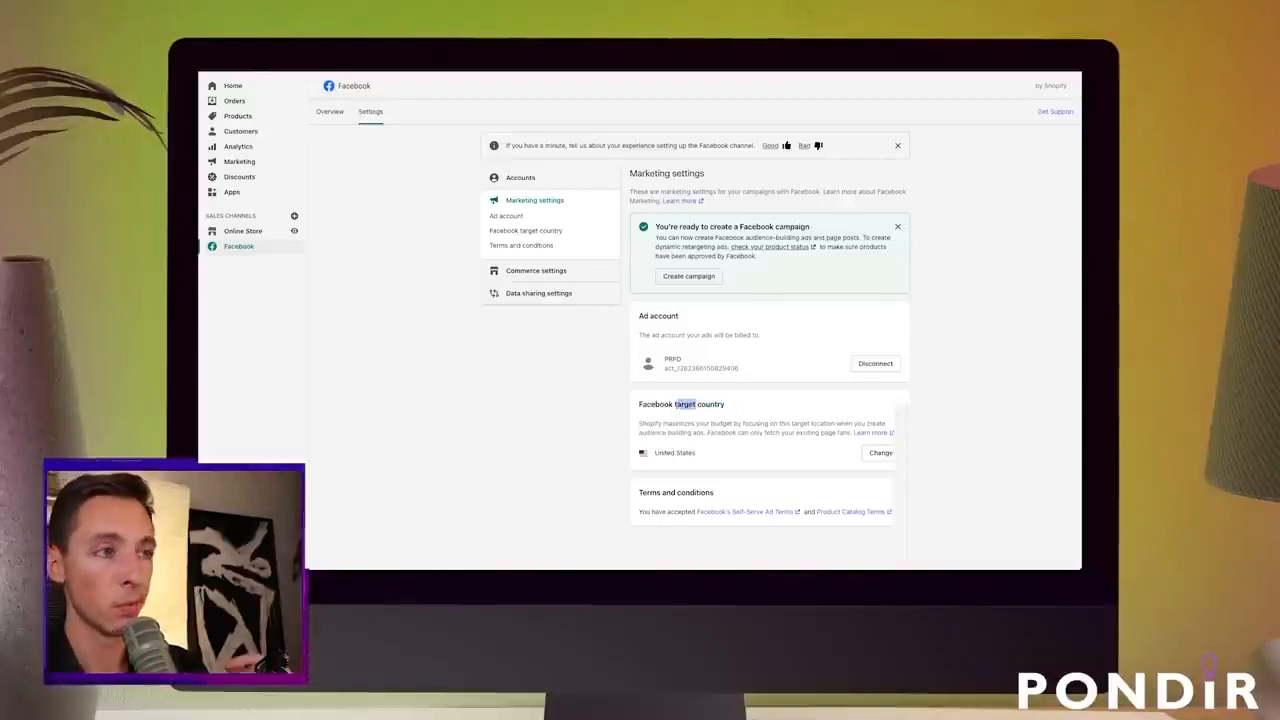
pyautogui.click(684, 384)
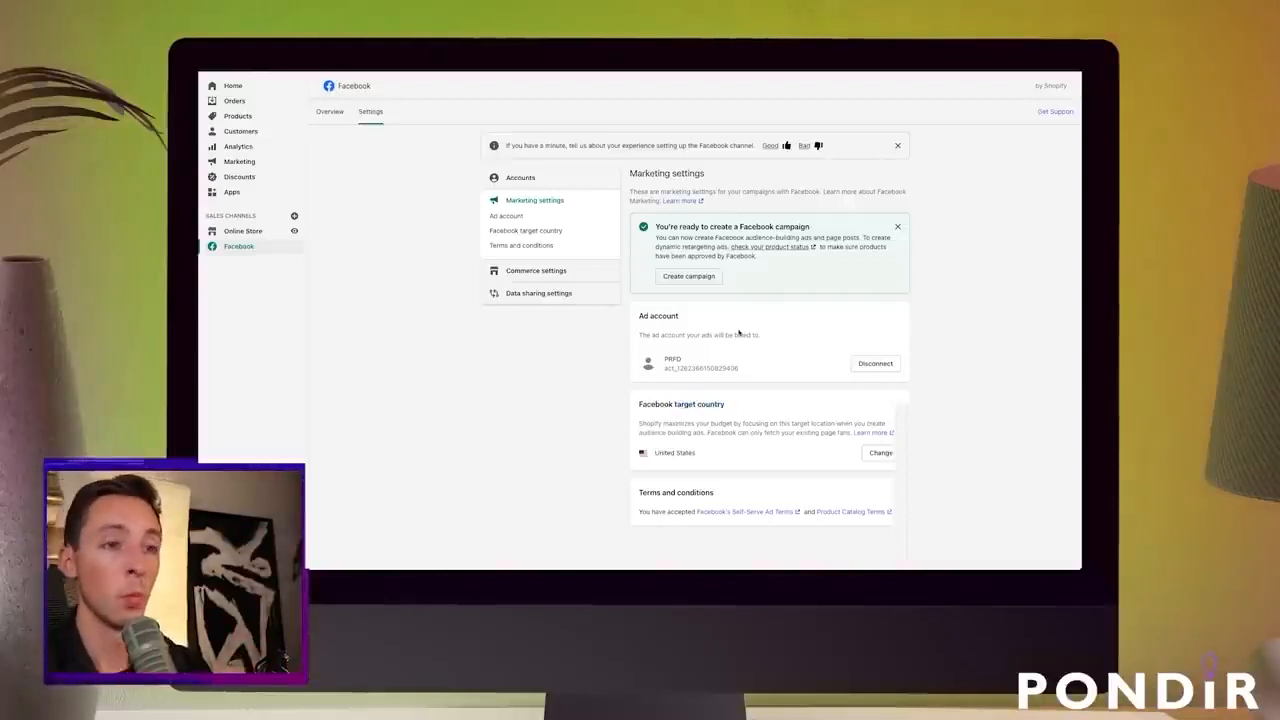
# Step: View the commerce settings and examine the customer data sharing option in the data sharing settings
pyautogui.click(534, 272)
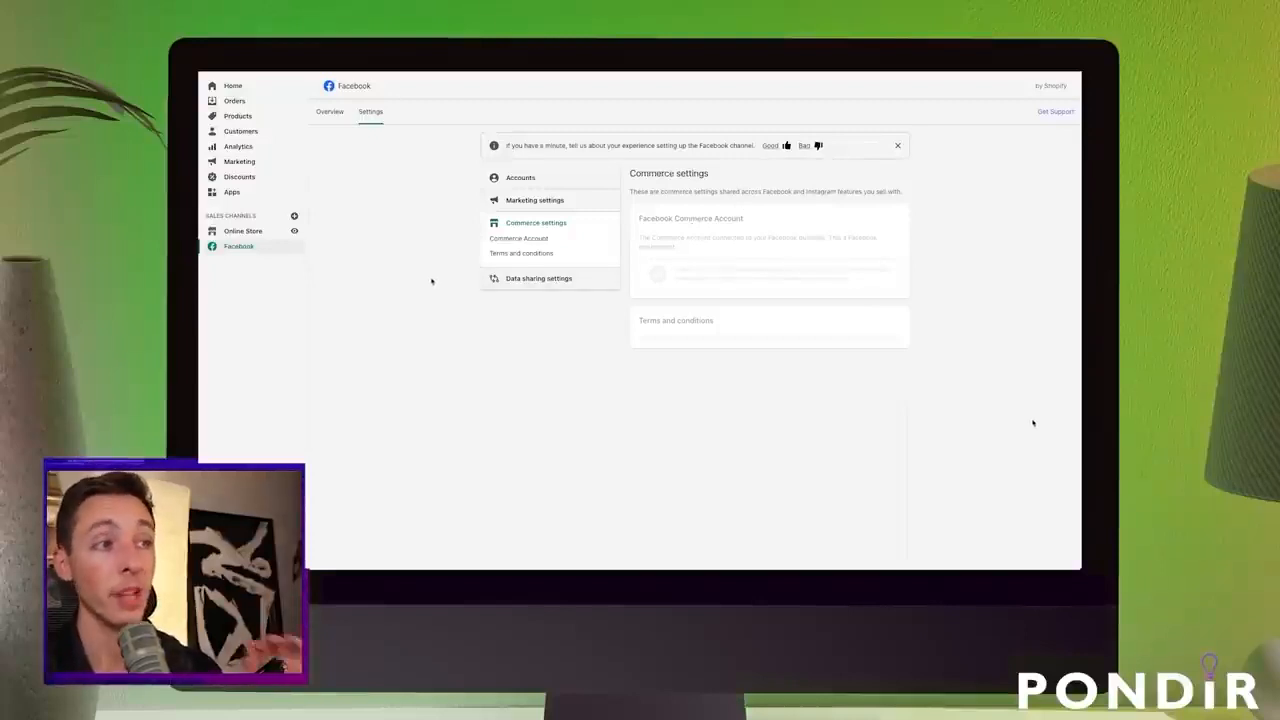
pyautogui.click(500, 281)
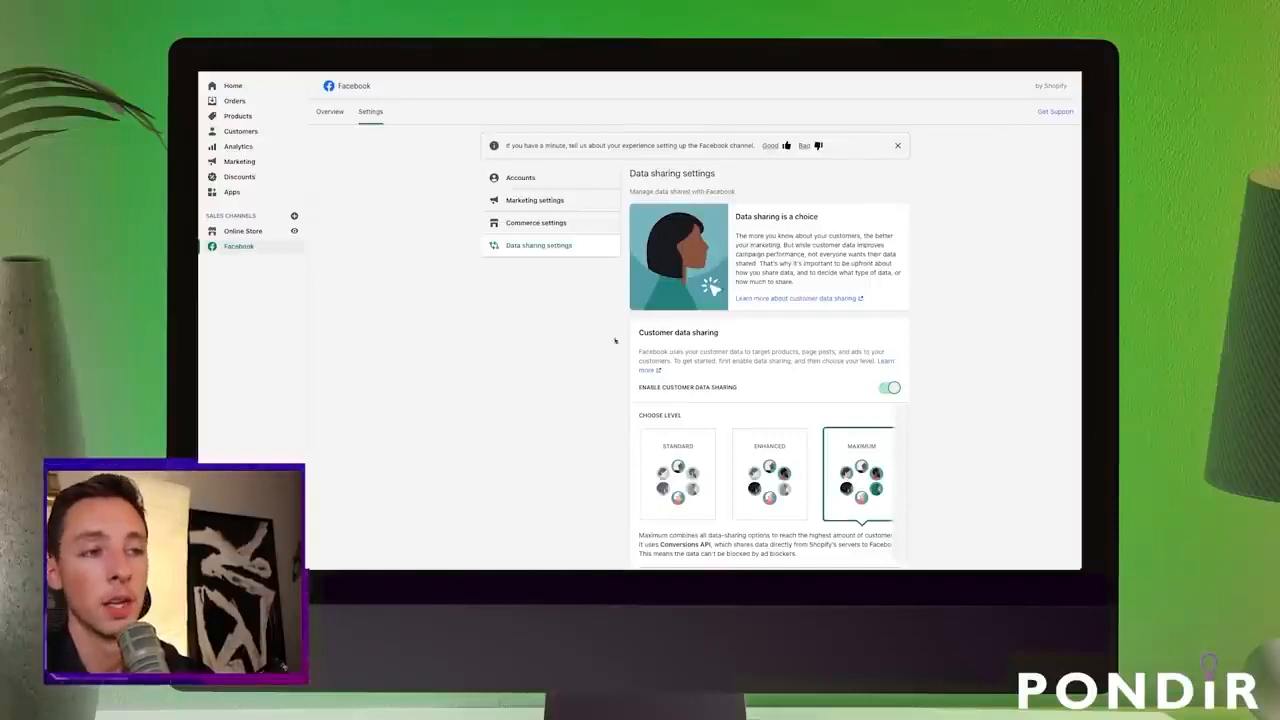
pyautogui.scroll(-2, 600, 322)
pyautogui.moveTo(638, 316); pyautogui.dragTo(738, 316)
pyautogui.click(720, 316)
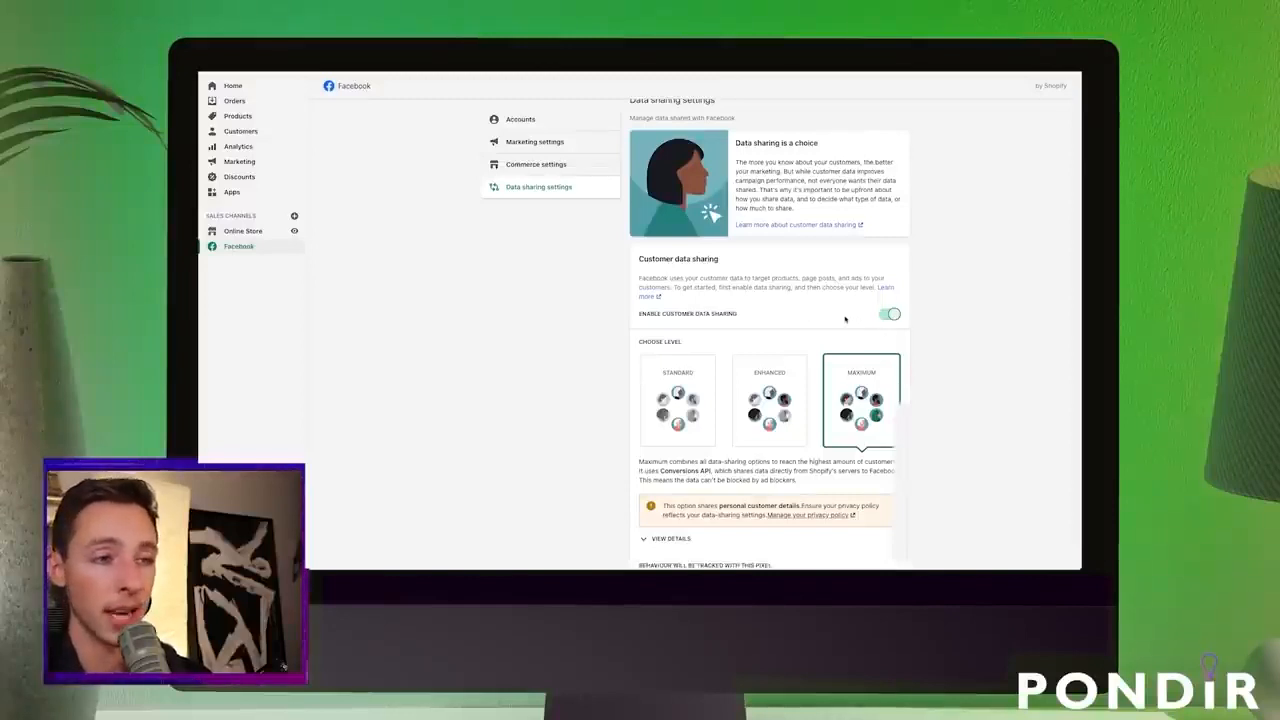
pyautogui.scroll(-1, 845, 319)
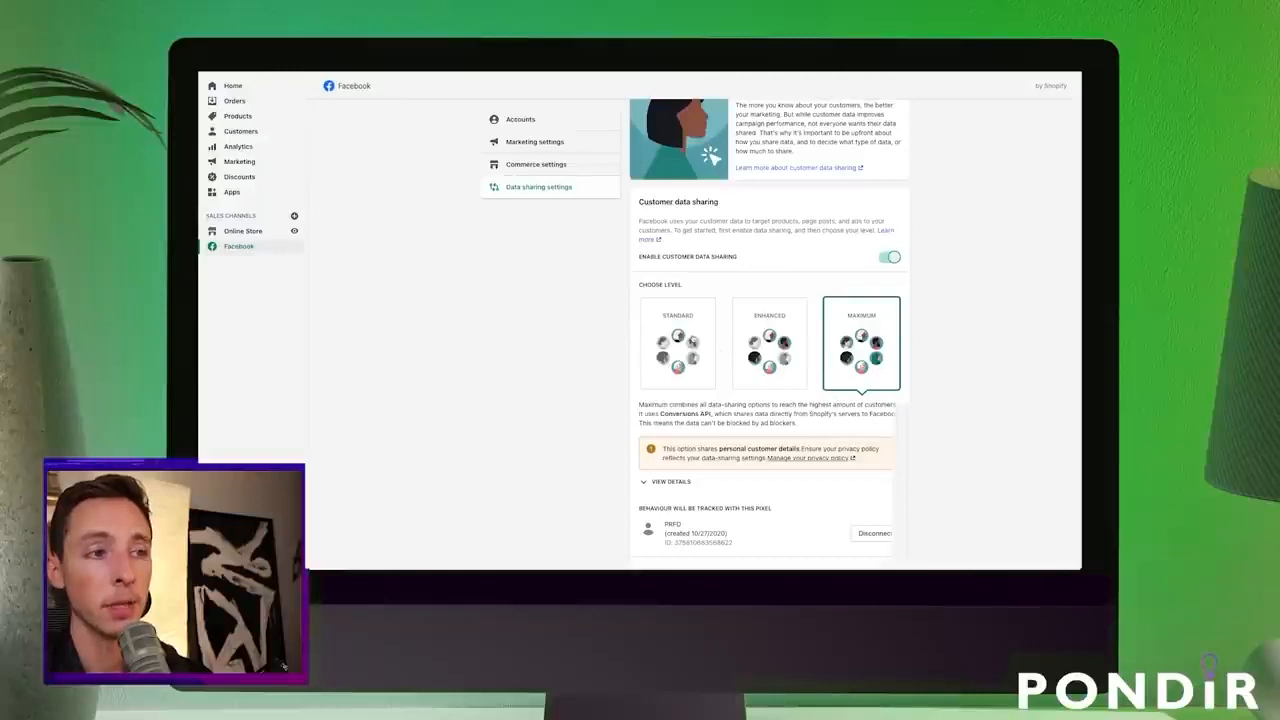
# Step: Select the Standard and Enhanced data sharing levels in turn and read what each one shares
pyautogui.click(692, 375)
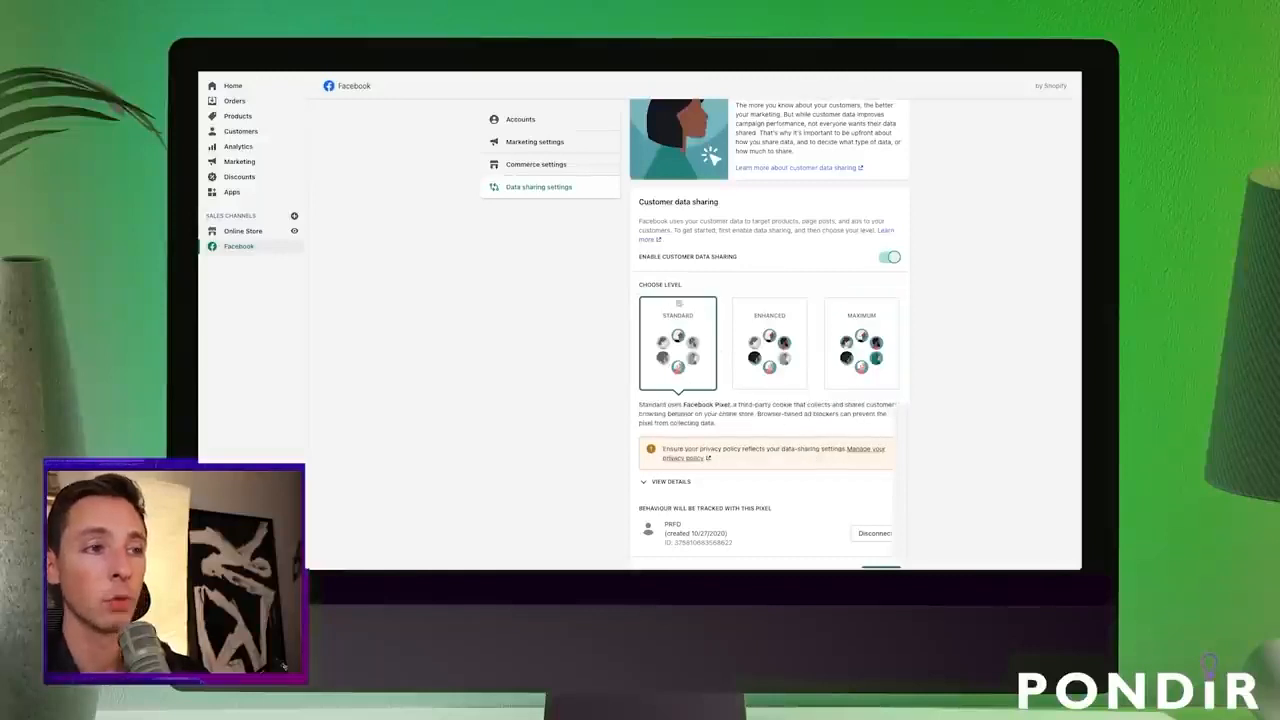
pyautogui.tripleClick(680, 402)
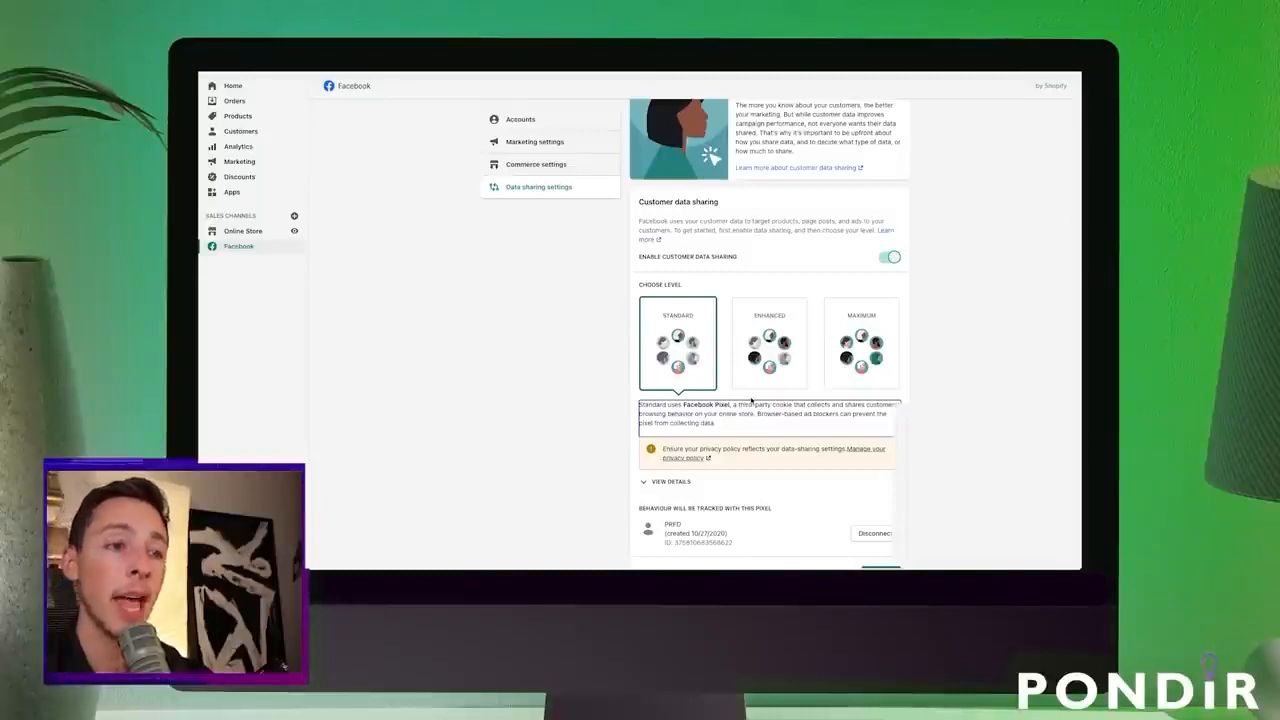
pyautogui.moveTo(758, 413); pyautogui.dragTo(757, 425)
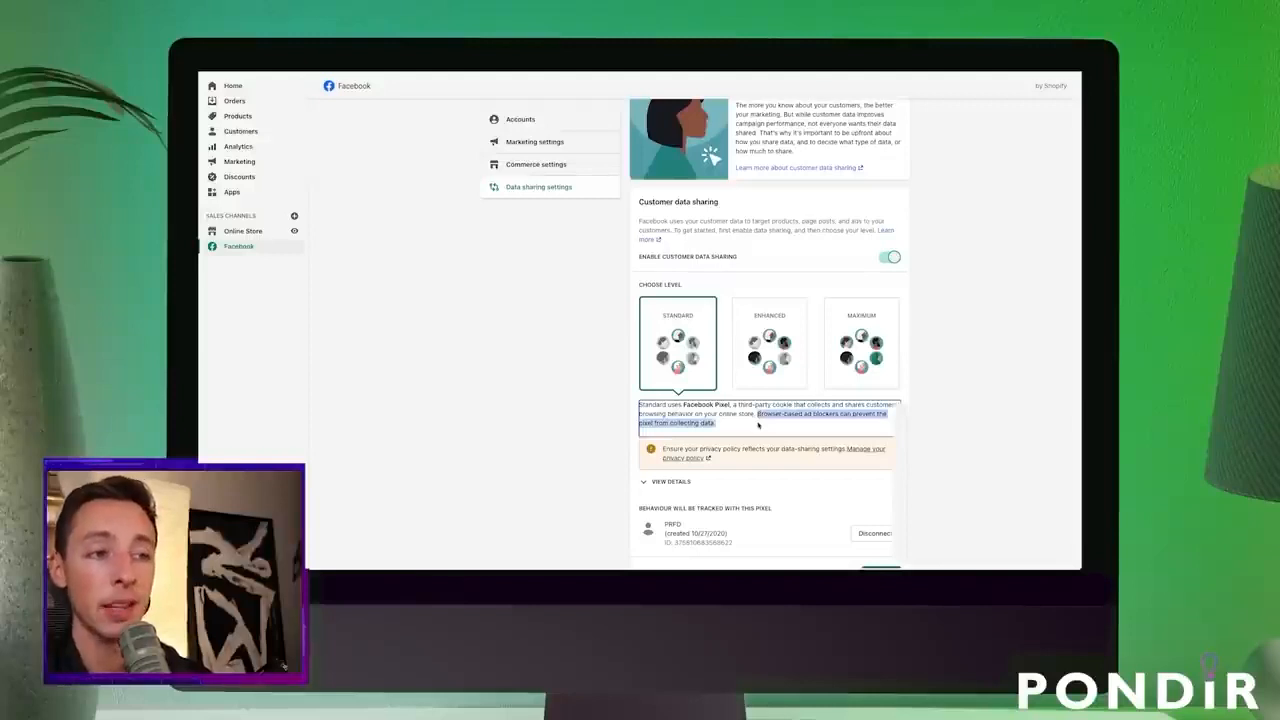
pyautogui.click(766, 416)
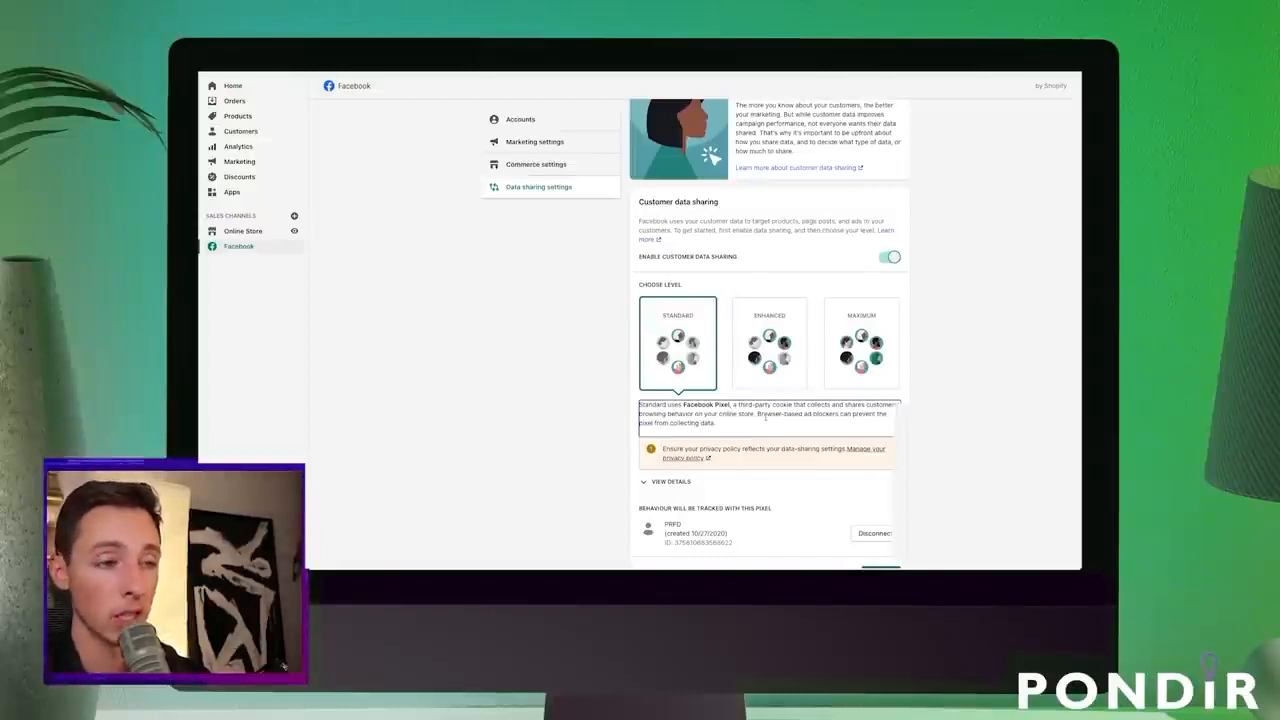
pyautogui.click(769, 343)
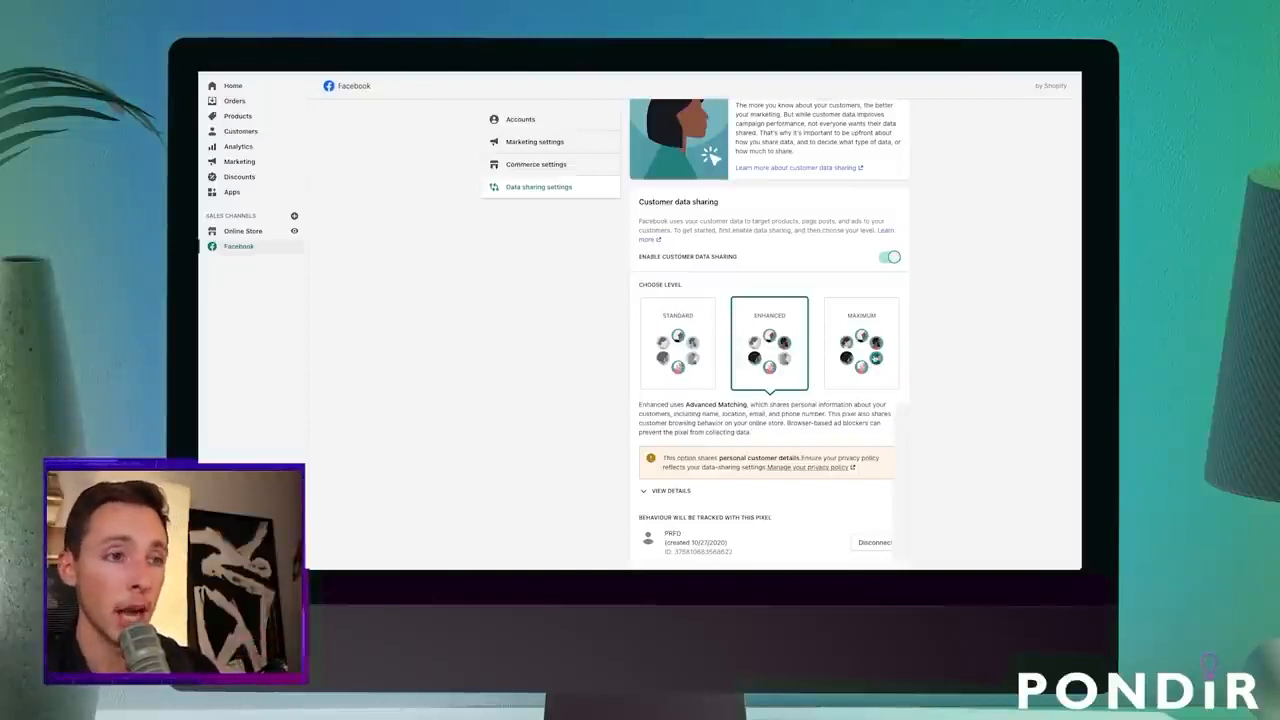
# Step: Set the customer data sharing level to Maximum and check which pixel tracks the store's behaviour
pyautogui.click(864, 326)
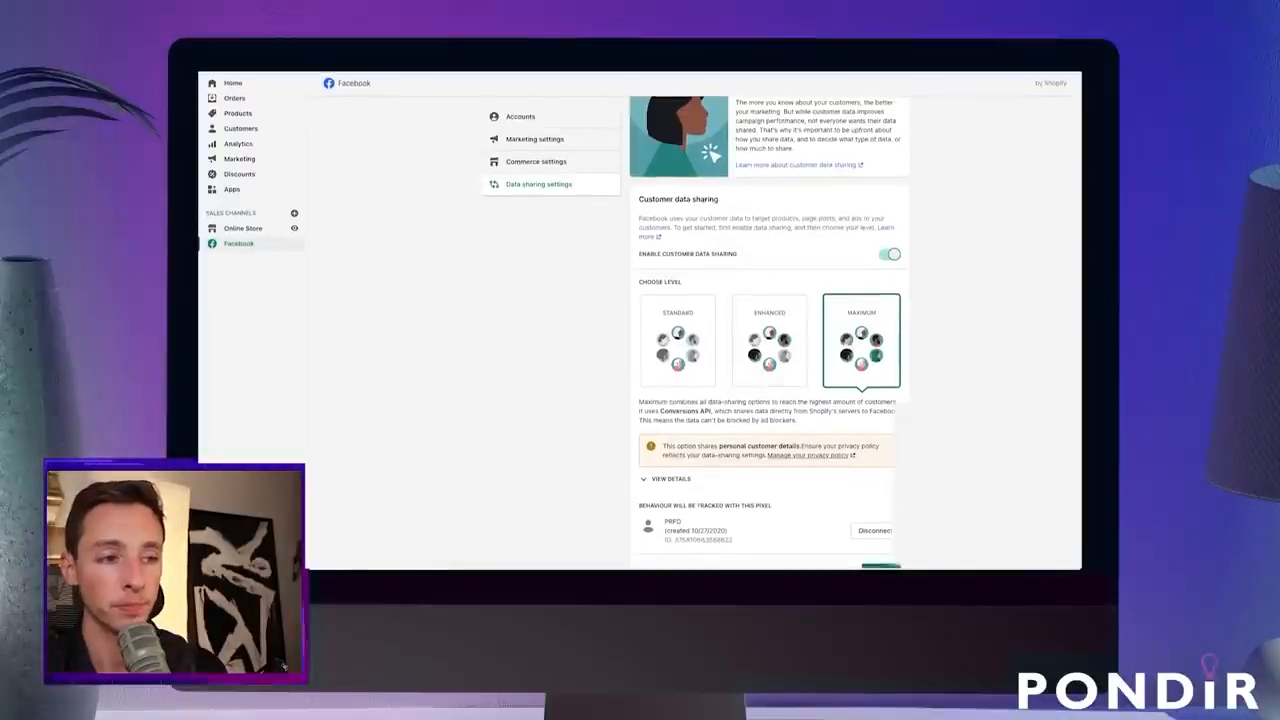
pyautogui.moveTo(638, 508); pyautogui.dragTo(772, 509)
pyautogui.click(790, 525)
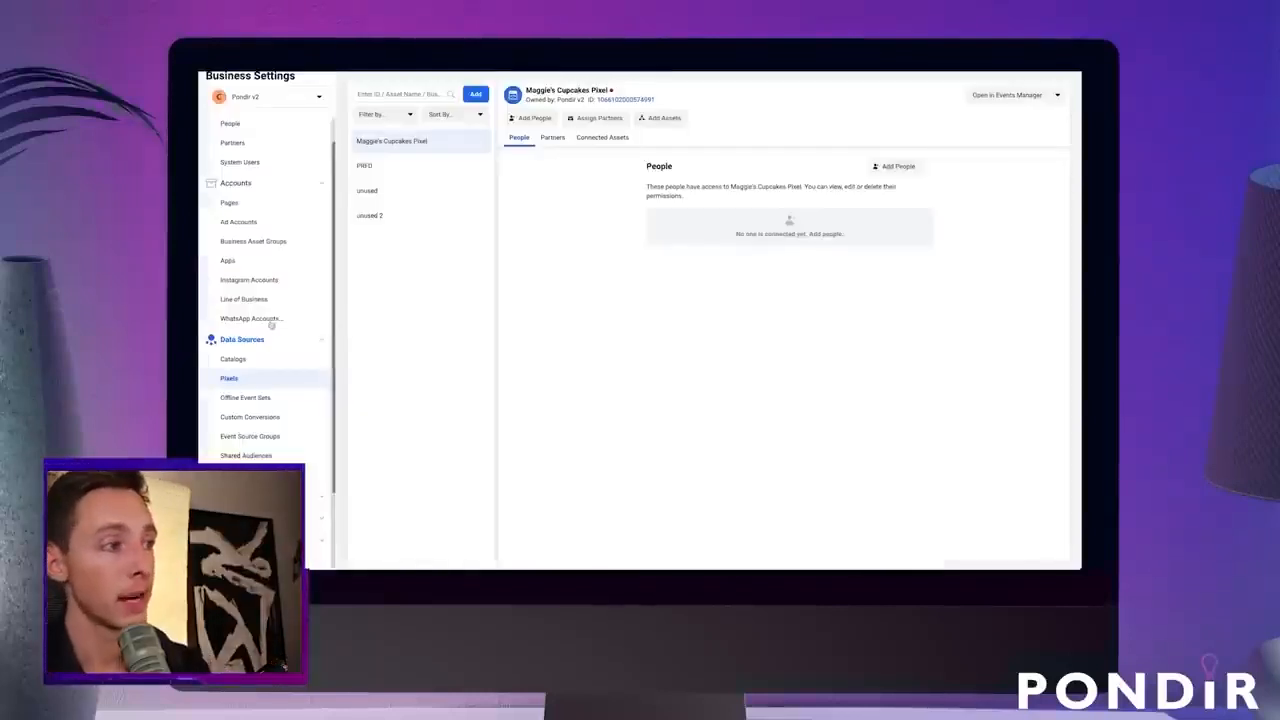
# Step: In Facebook Business Settings, open the PRFD pixel and assign Pondir Team and the Shopify System User with Manage Pixel permission
pyautogui.click(244, 379)
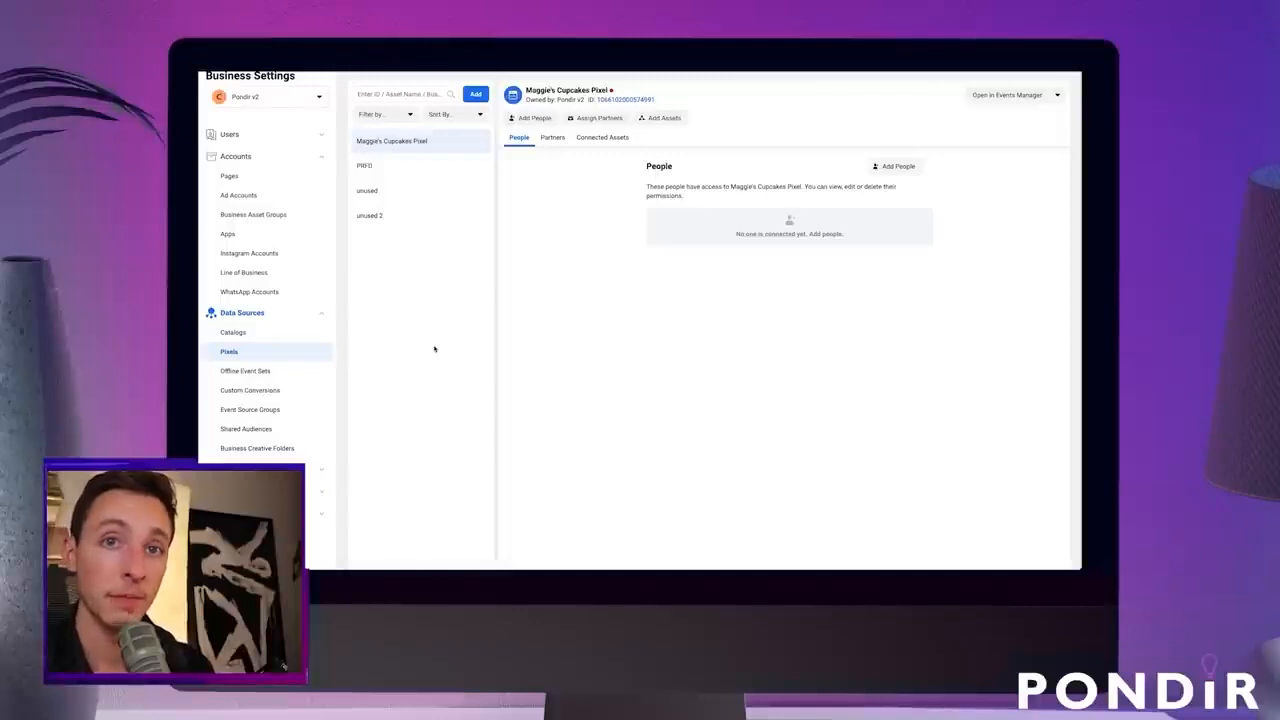
pyautogui.click(405, 171)
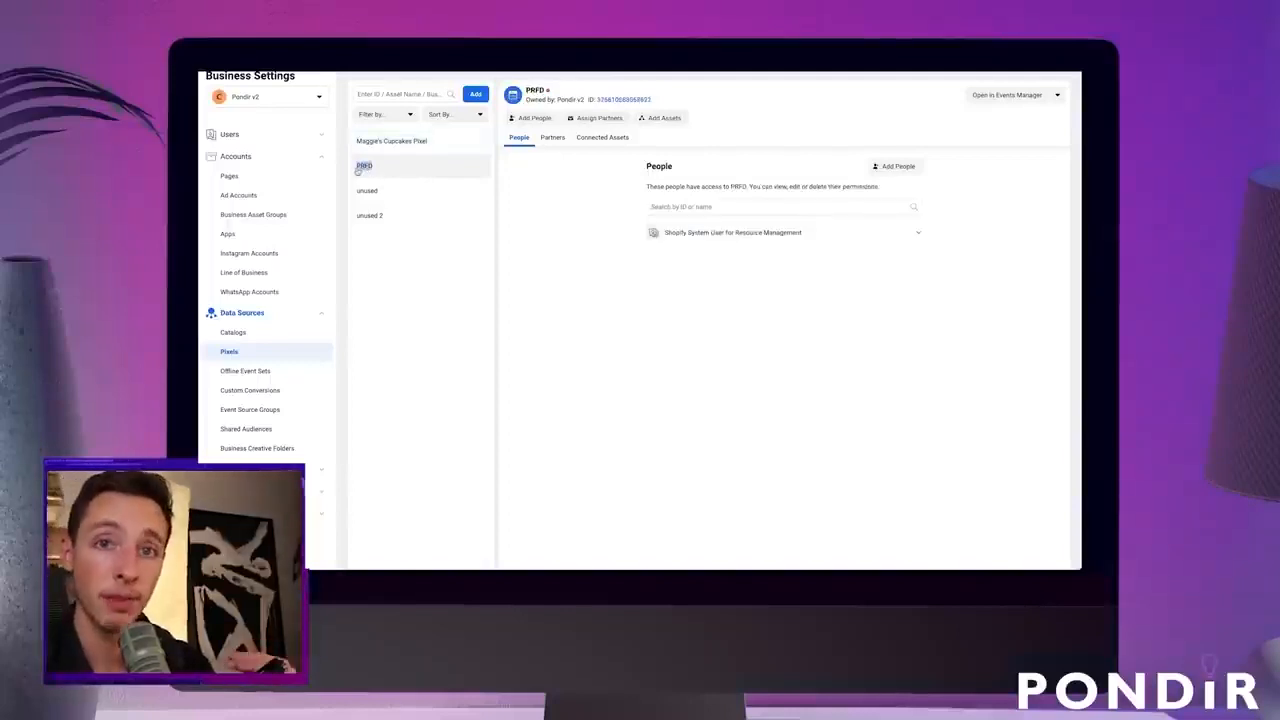
pyautogui.click(362, 172)
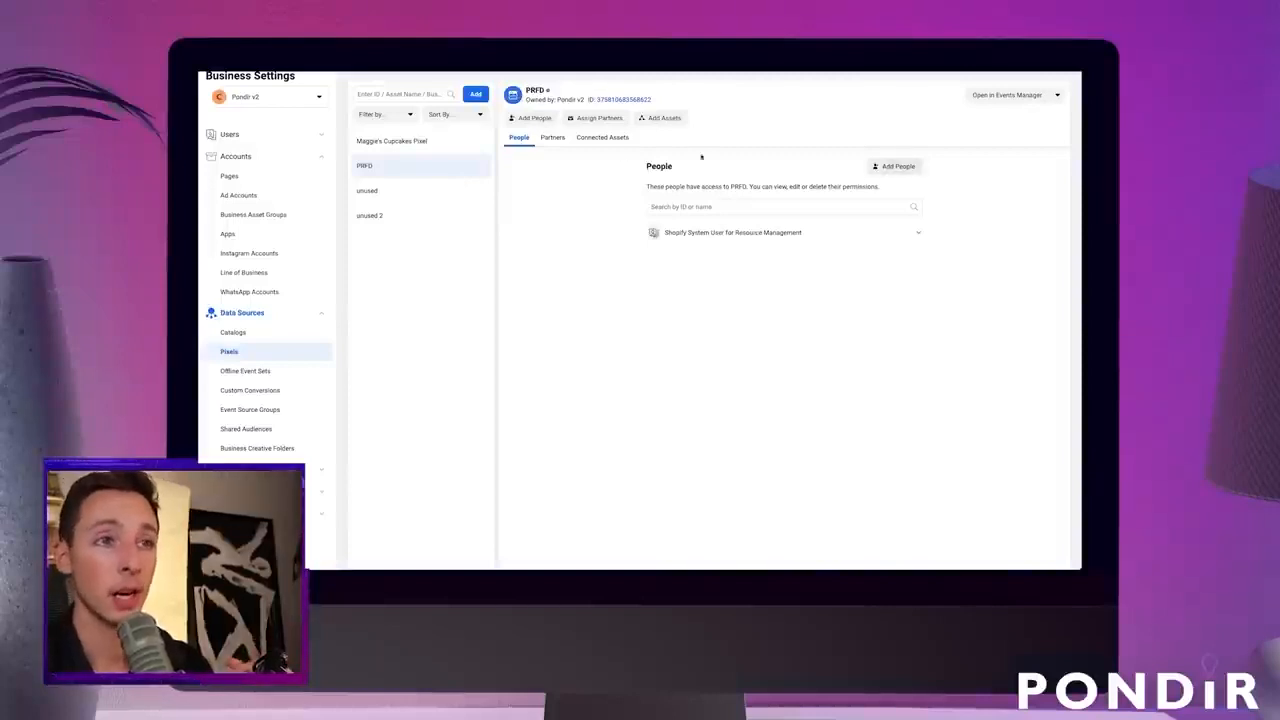
pyautogui.click(898, 167)
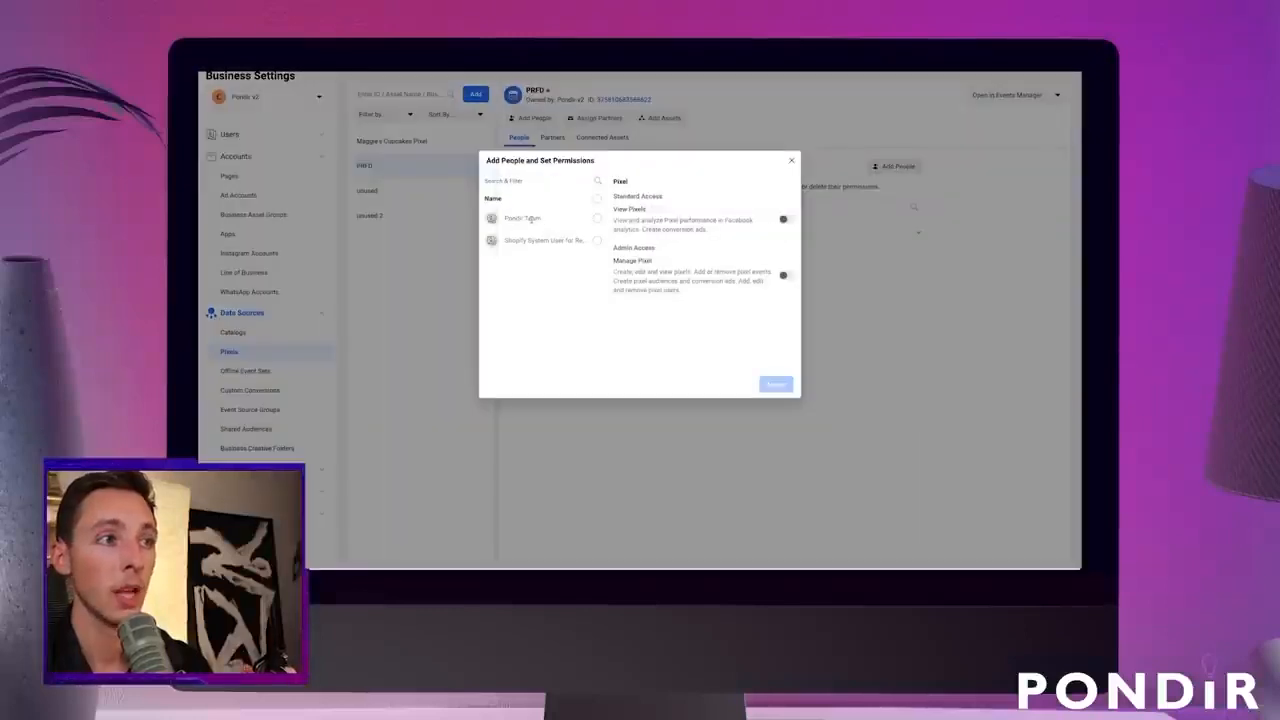
pyautogui.click(597, 240)
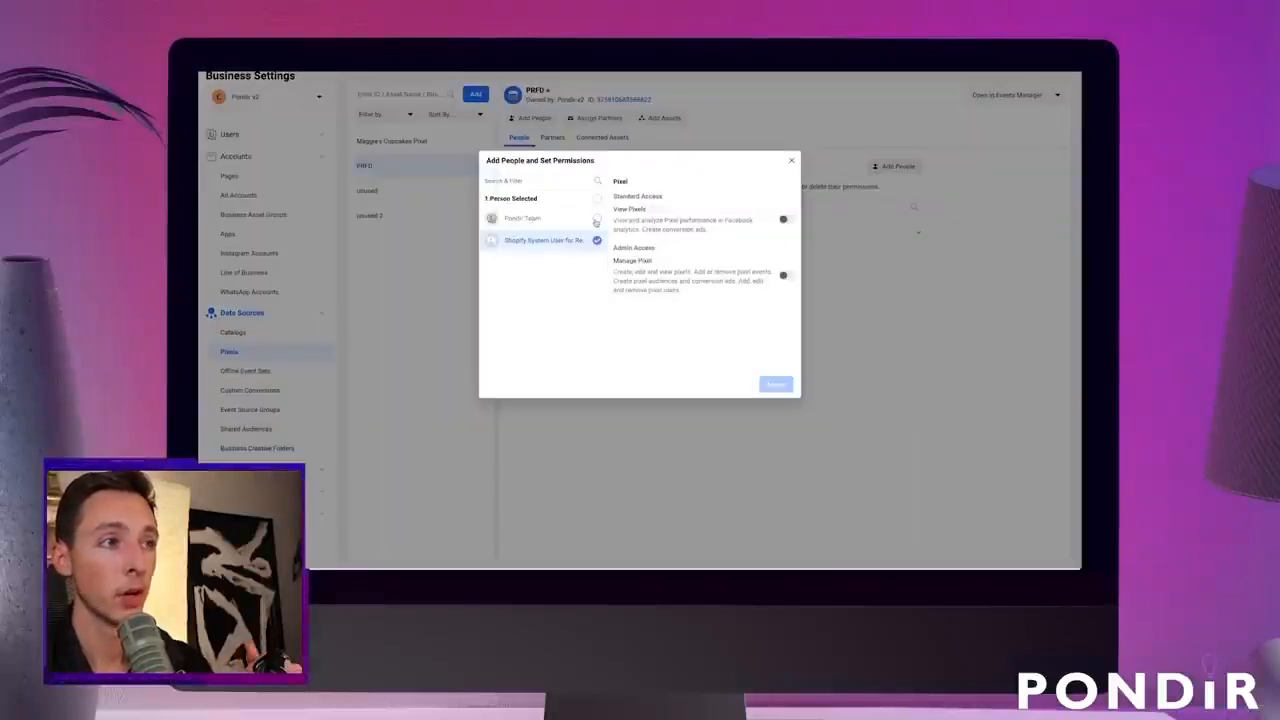
pyautogui.click(510, 217)
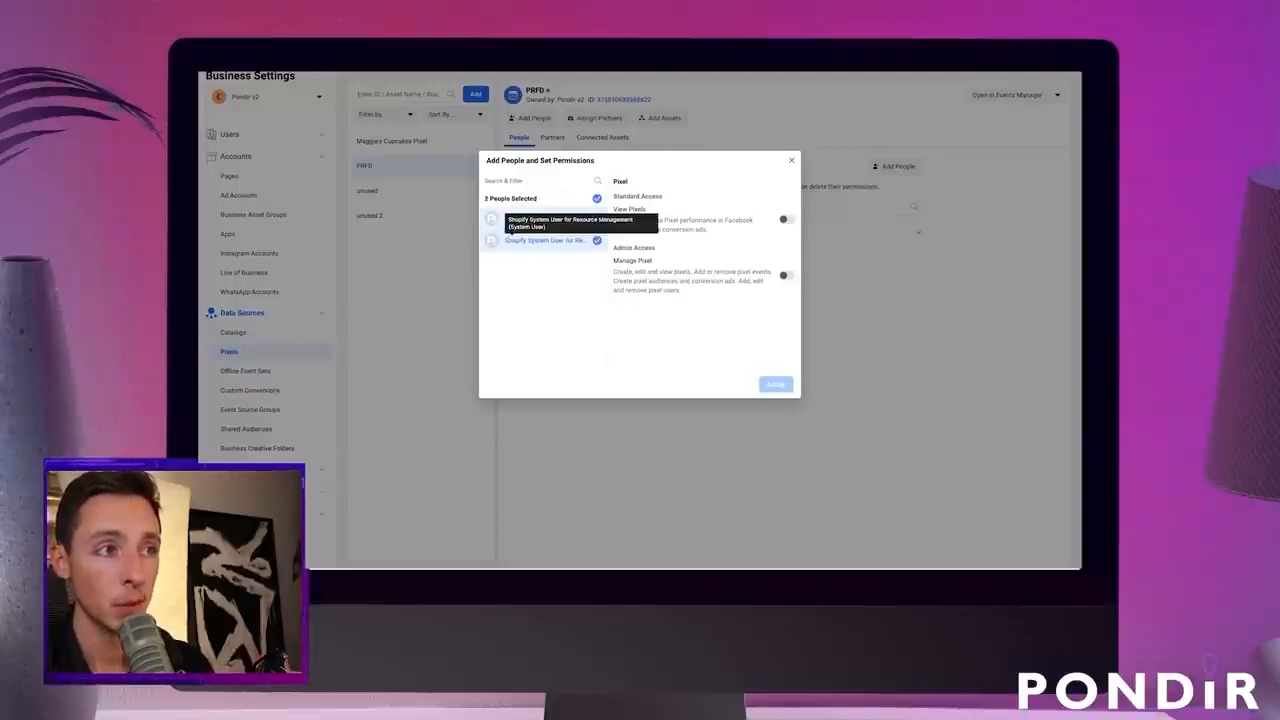
pyautogui.click(786, 275)
pyautogui.click(772, 384)
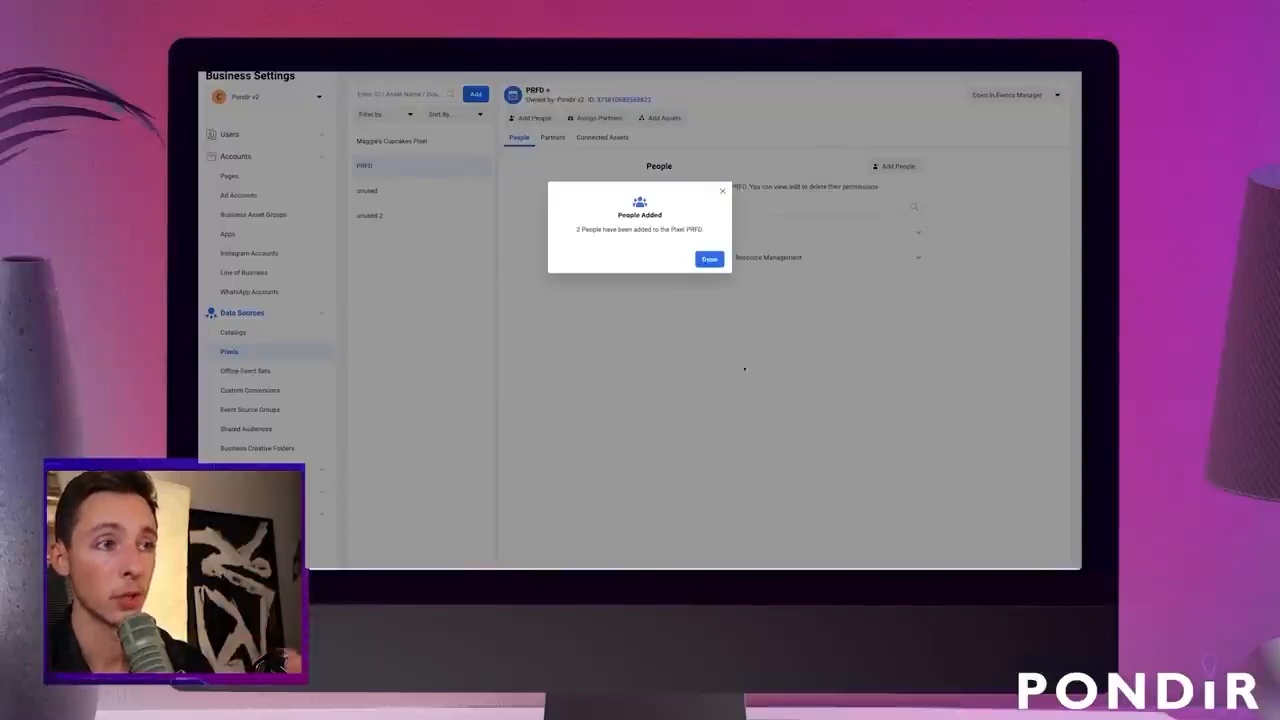
pyautogui.click(707, 262)
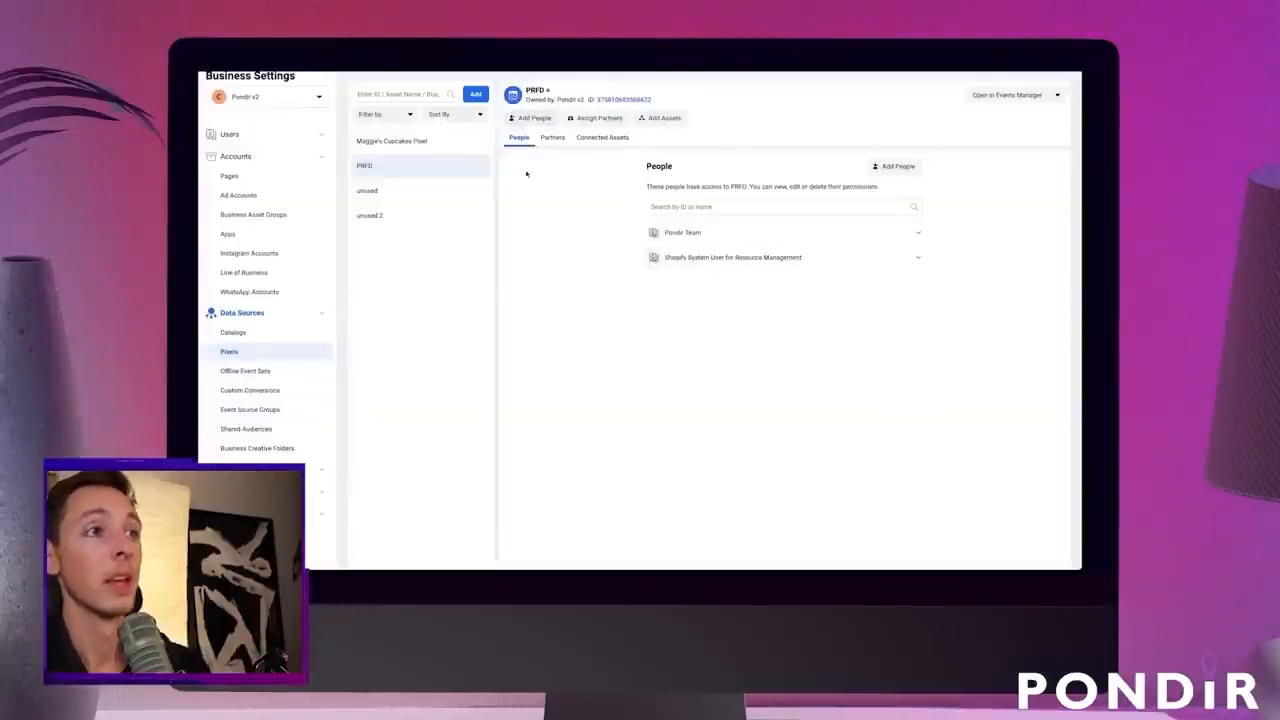
# Step: Open the PRFD pixel's connected assets and remove the PRFD ad account from it
pyautogui.click(586, 139)
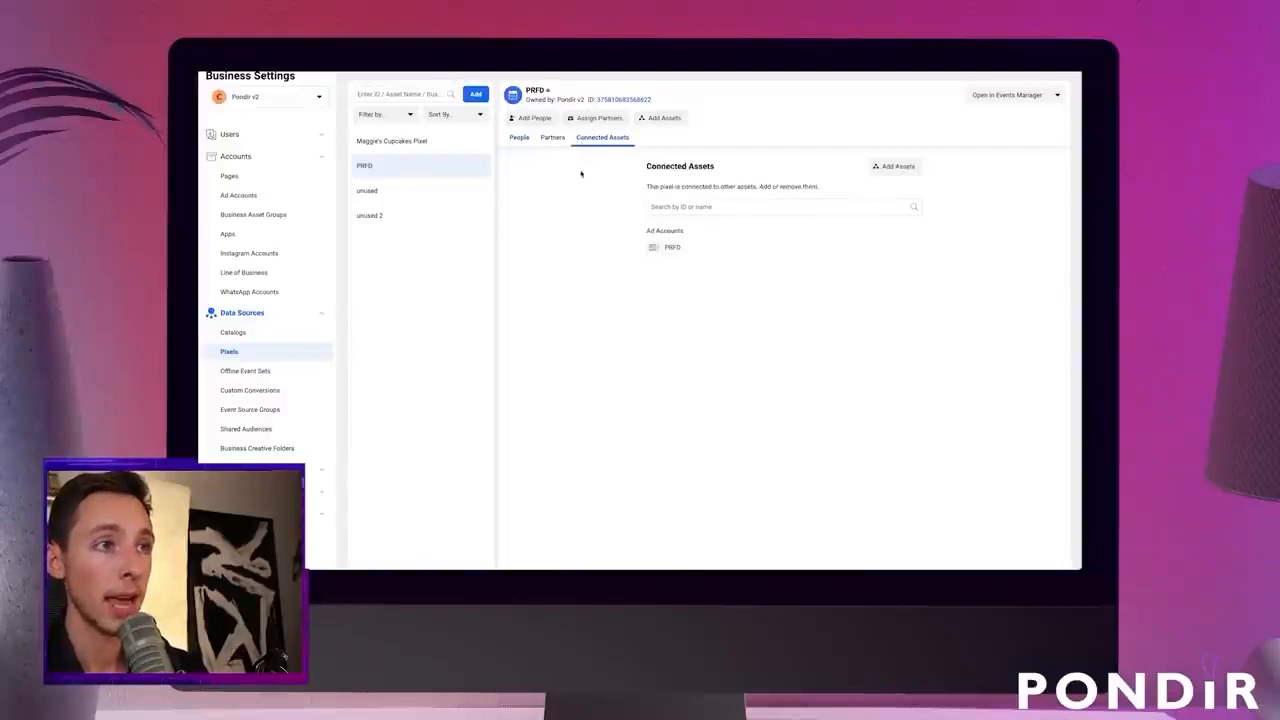
pyautogui.click(912, 248)
pyautogui.click(864, 247)
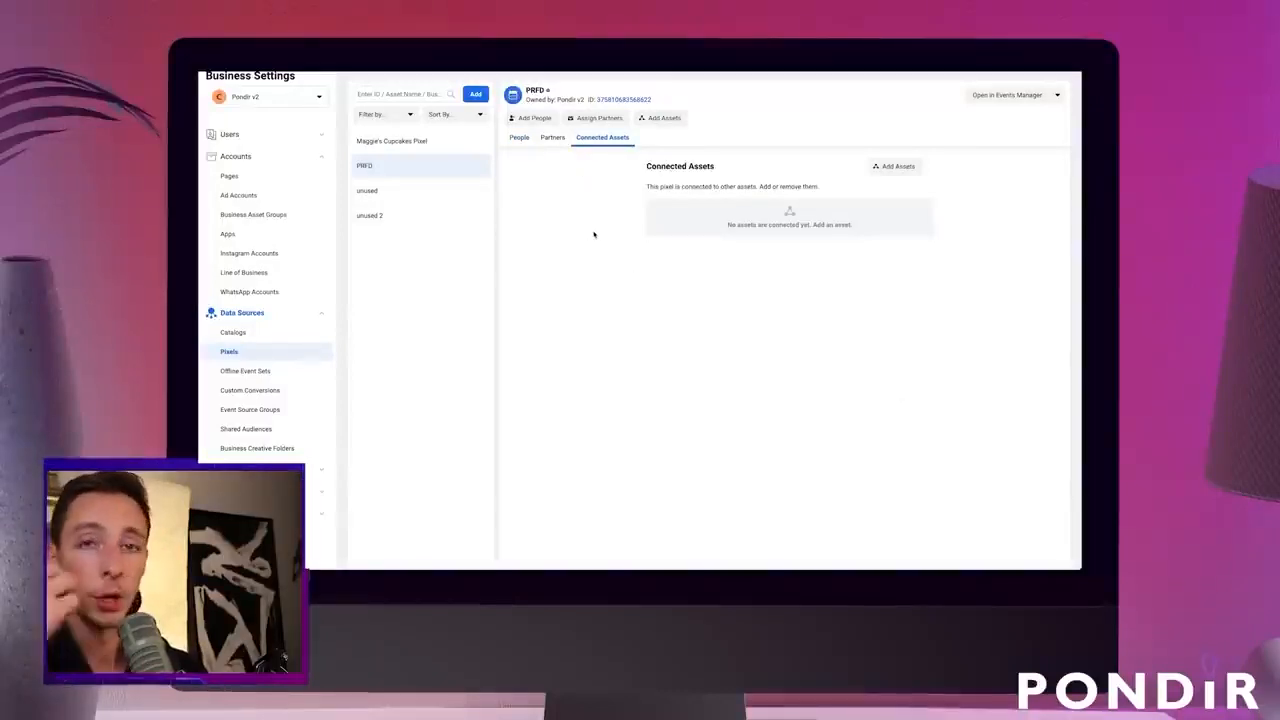
pyautogui.moveTo(646, 186); pyautogui.dragTo(756, 189)
pyautogui.click(771, 188)
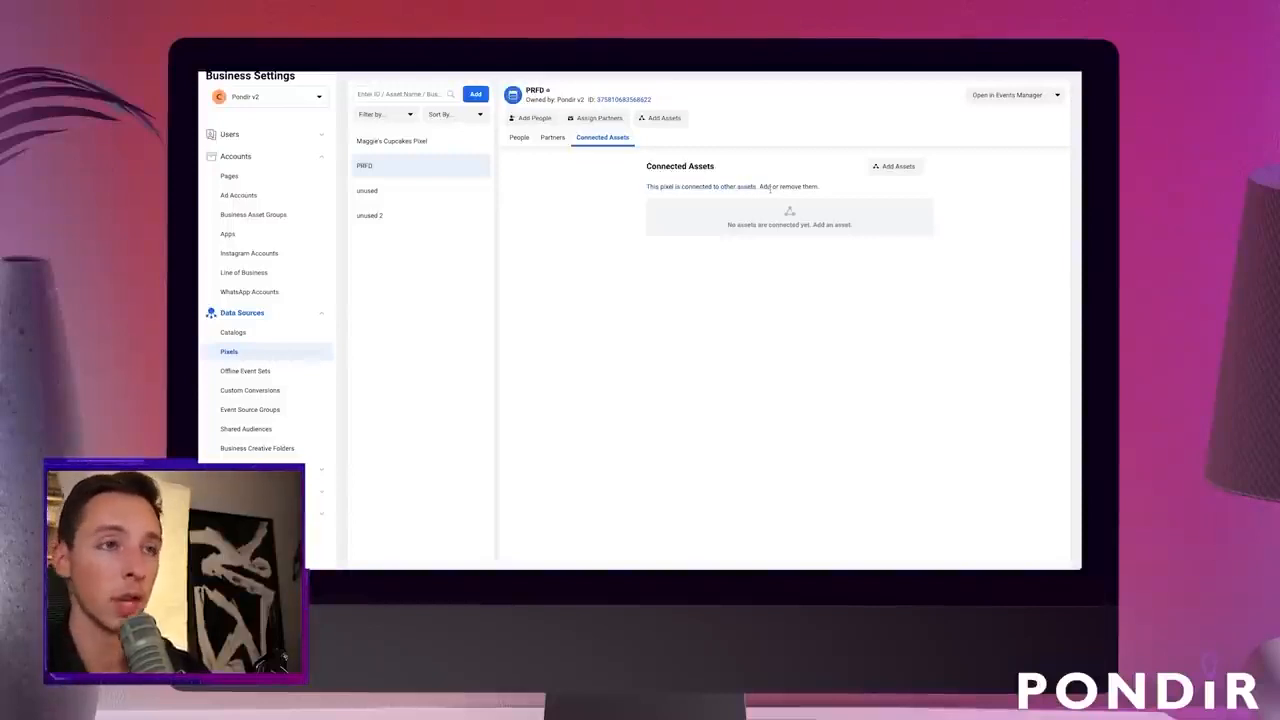
# Step: Add the PRFD ad account to the pixel's connected assets and open the pixel in Events Manager
pyautogui.click(873, 168)
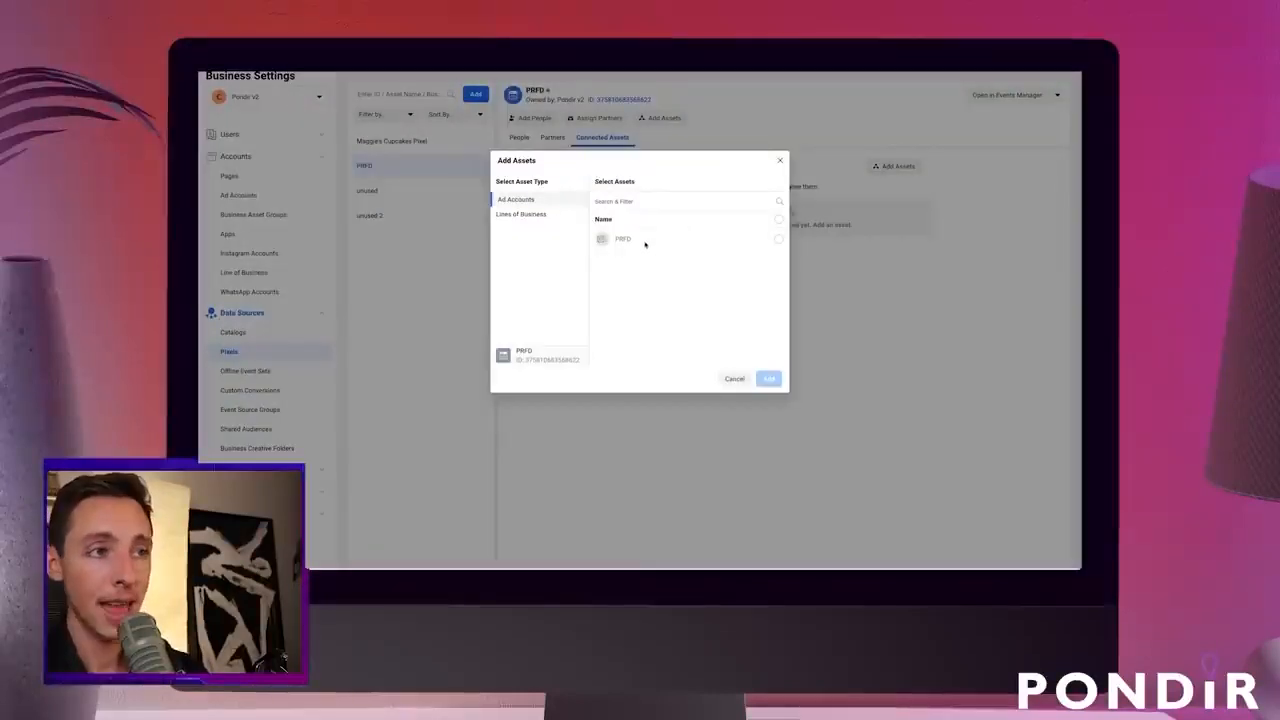
pyautogui.click(778, 243)
pyautogui.click(768, 378)
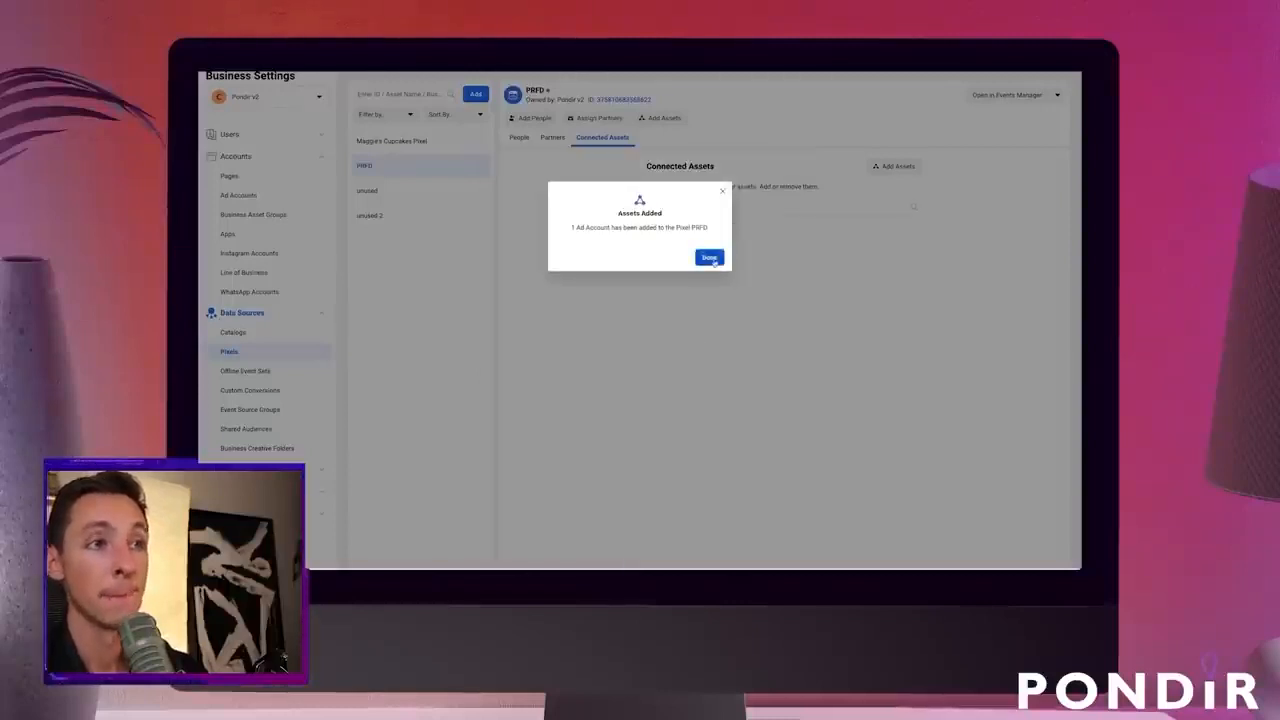
pyautogui.click(709, 258)
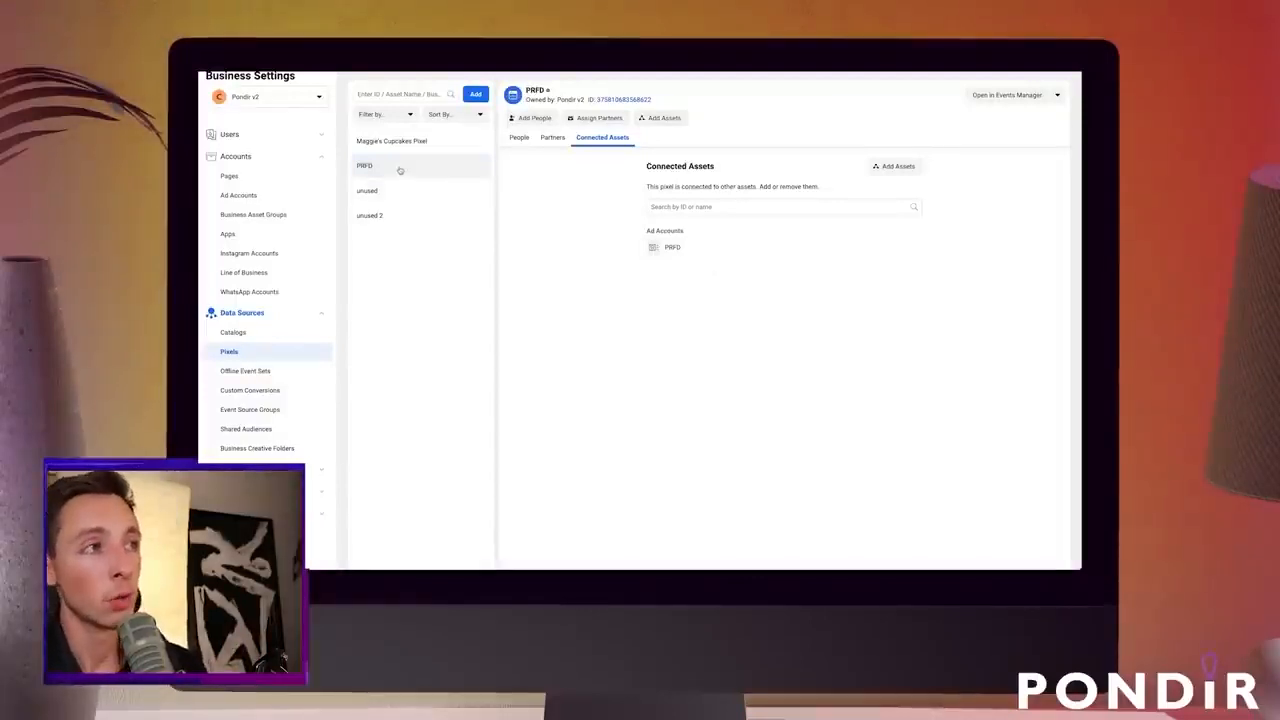
pyautogui.click(1010, 96)
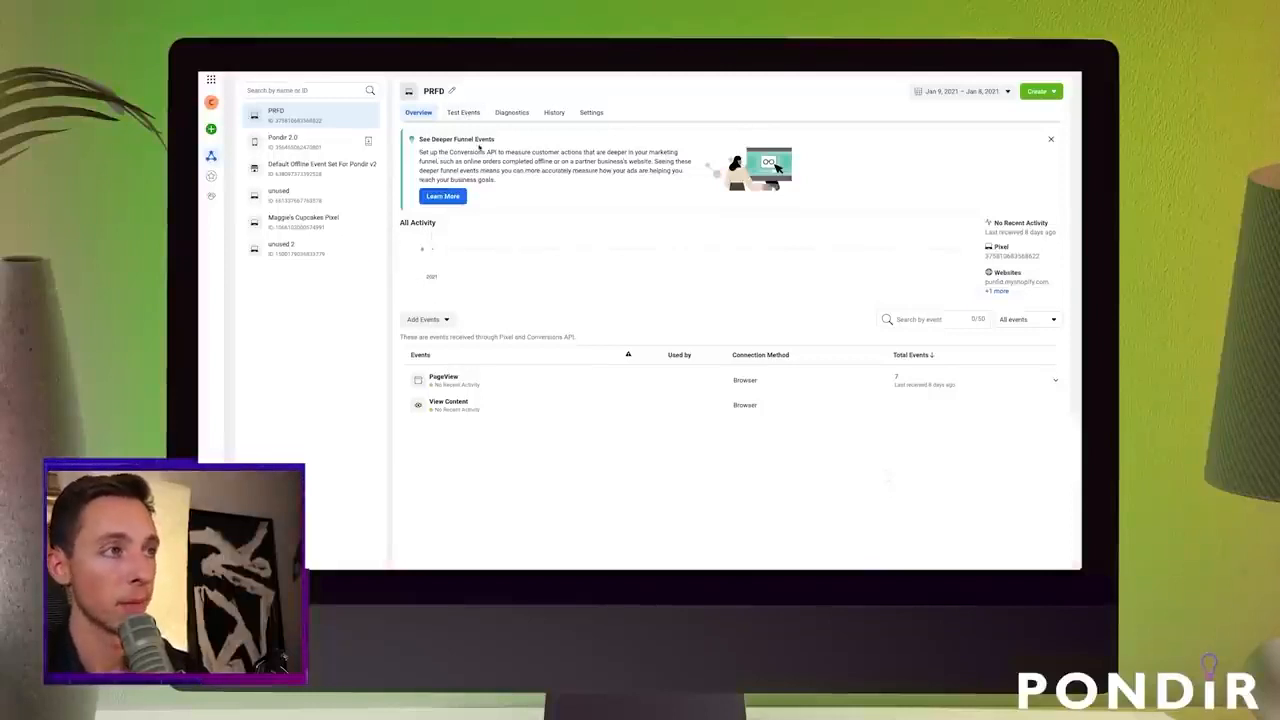
# Step: Open the PRFD pixel's event testing page and launch purifid.myshopify.com as the website for browser event tests
pyautogui.click(463, 112)
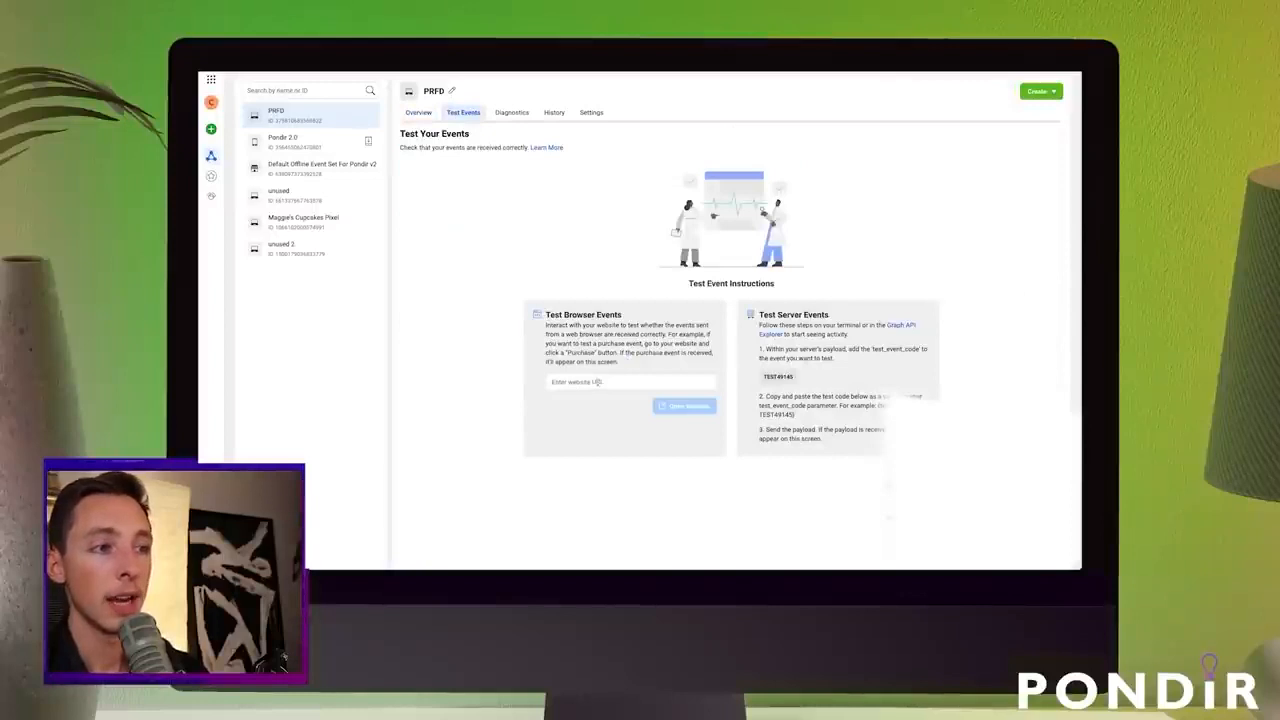
pyautogui.click(600, 380)
pyautogui.write('d')
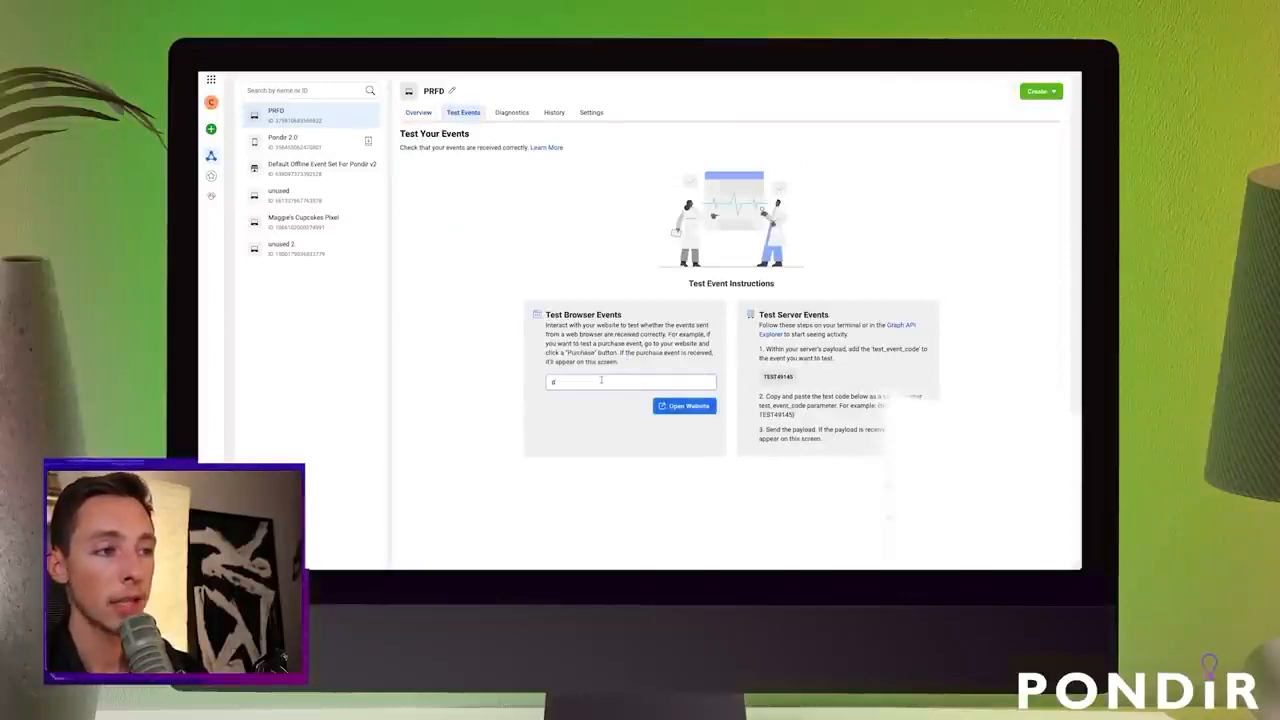
pyautogui.press('BackSpace')
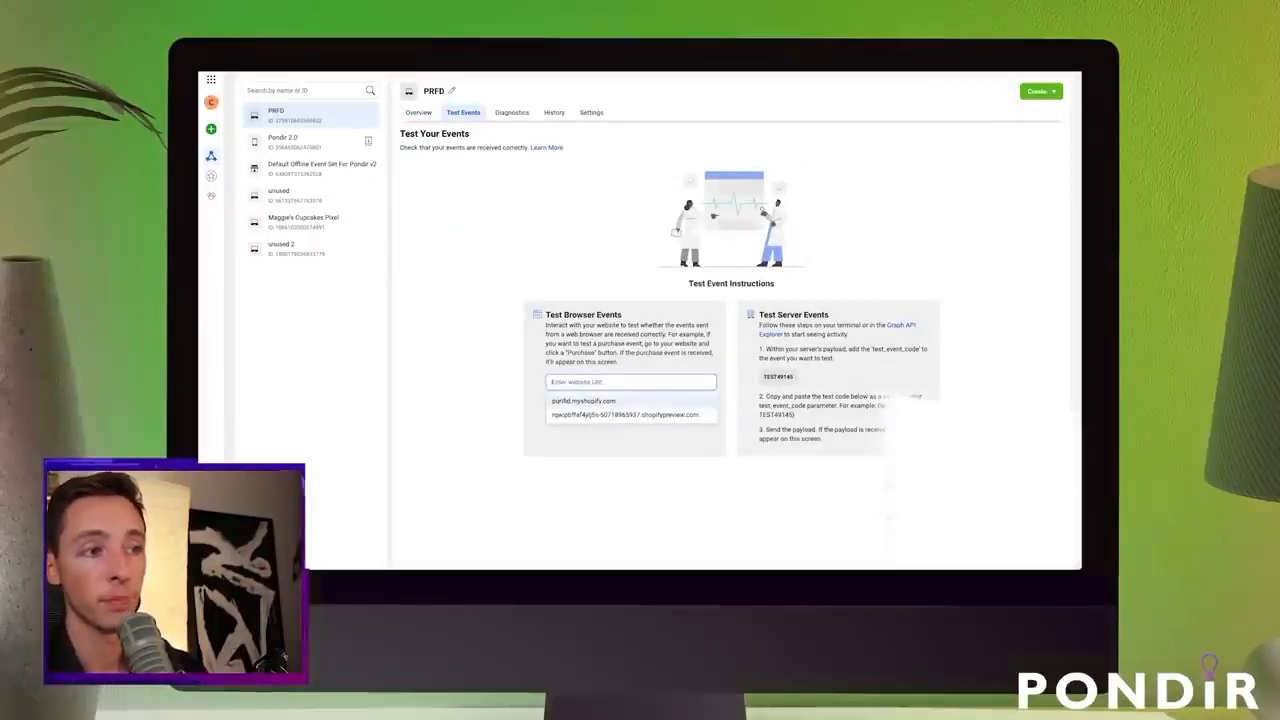
pyautogui.press('Down')
pyautogui.press('Return')
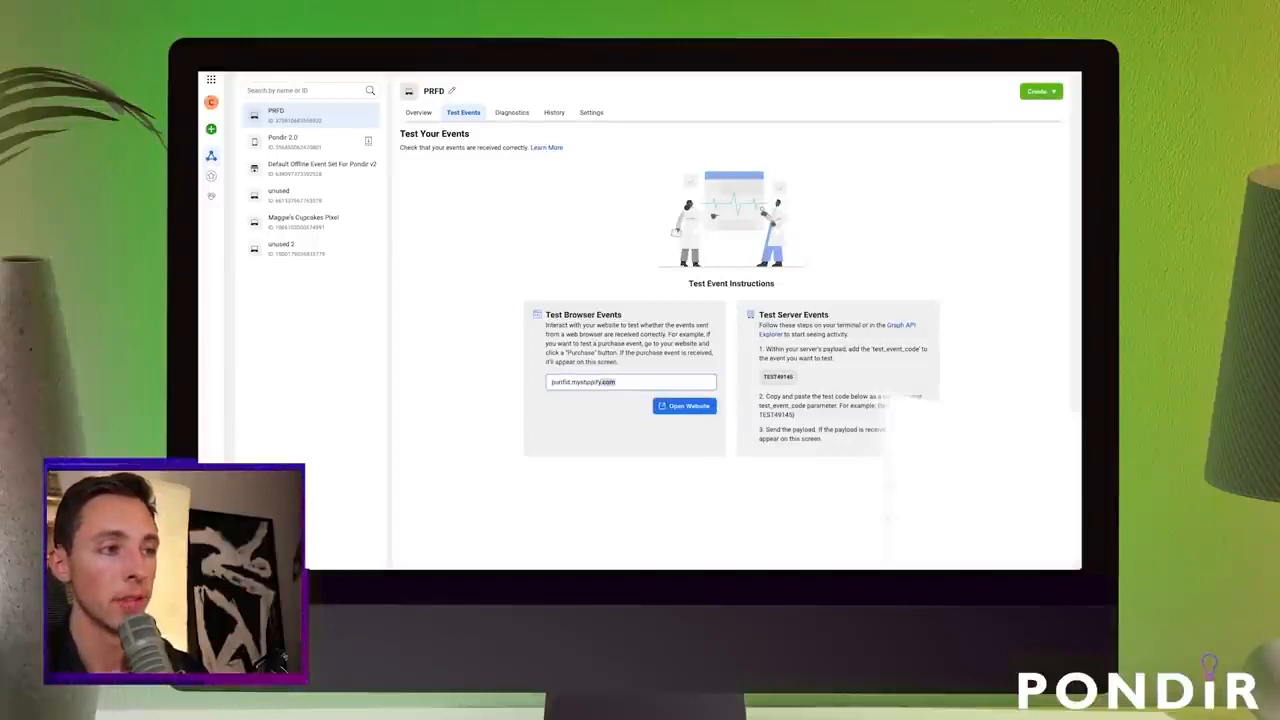
pyautogui.click(688, 406)
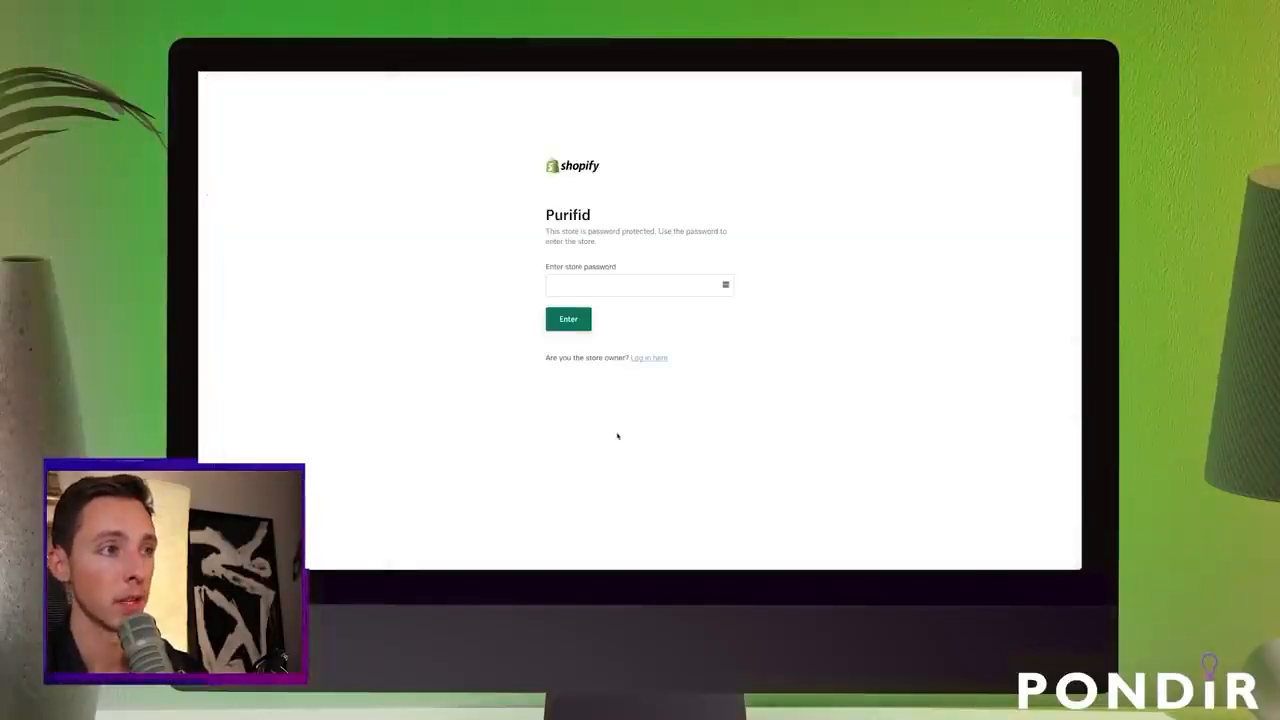
# Step: Enter the store password to open the password-protected Purifid storefront
pyautogui.click(598, 286)
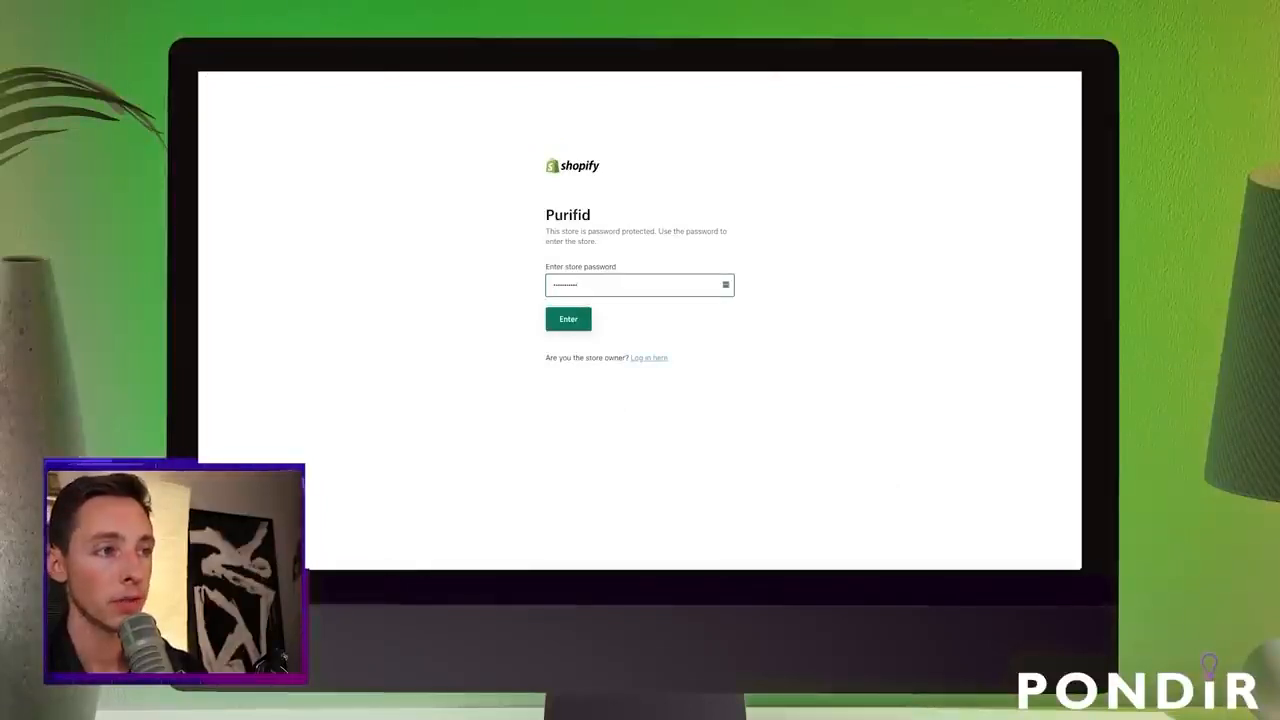
pyautogui.press('Return')
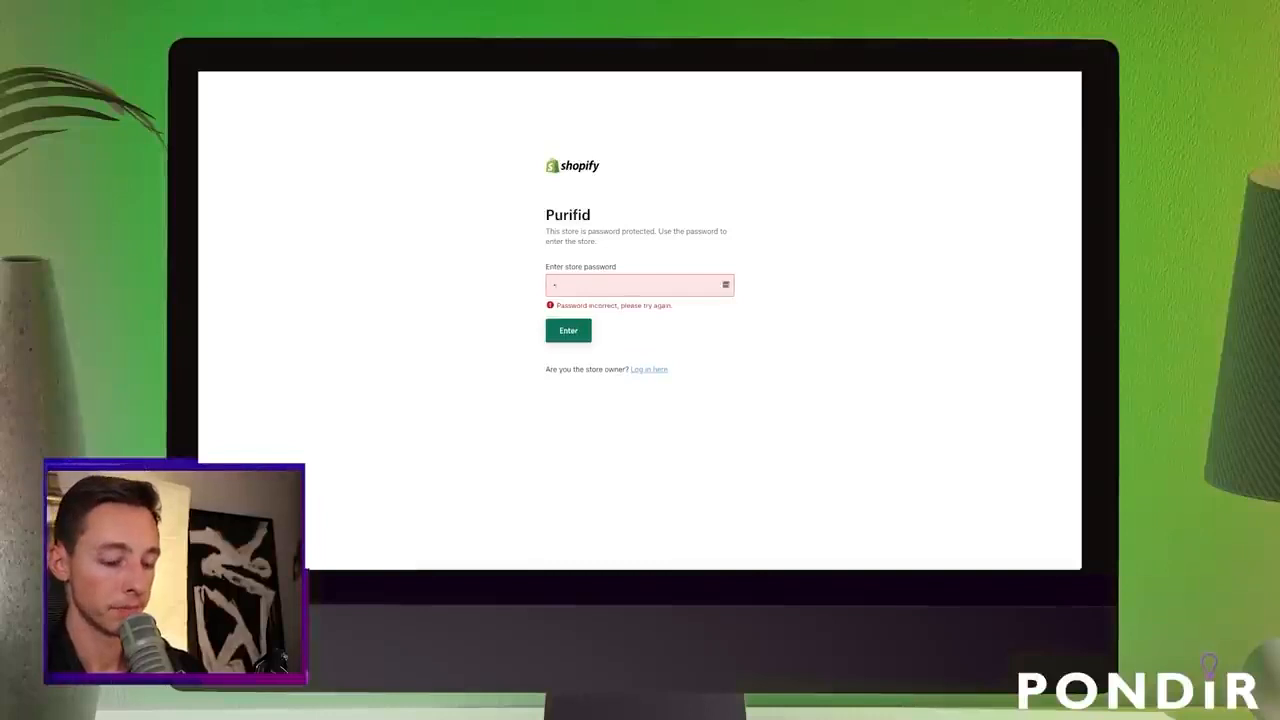
pyautogui.write('•••••••••')
pyautogui.press('Return')
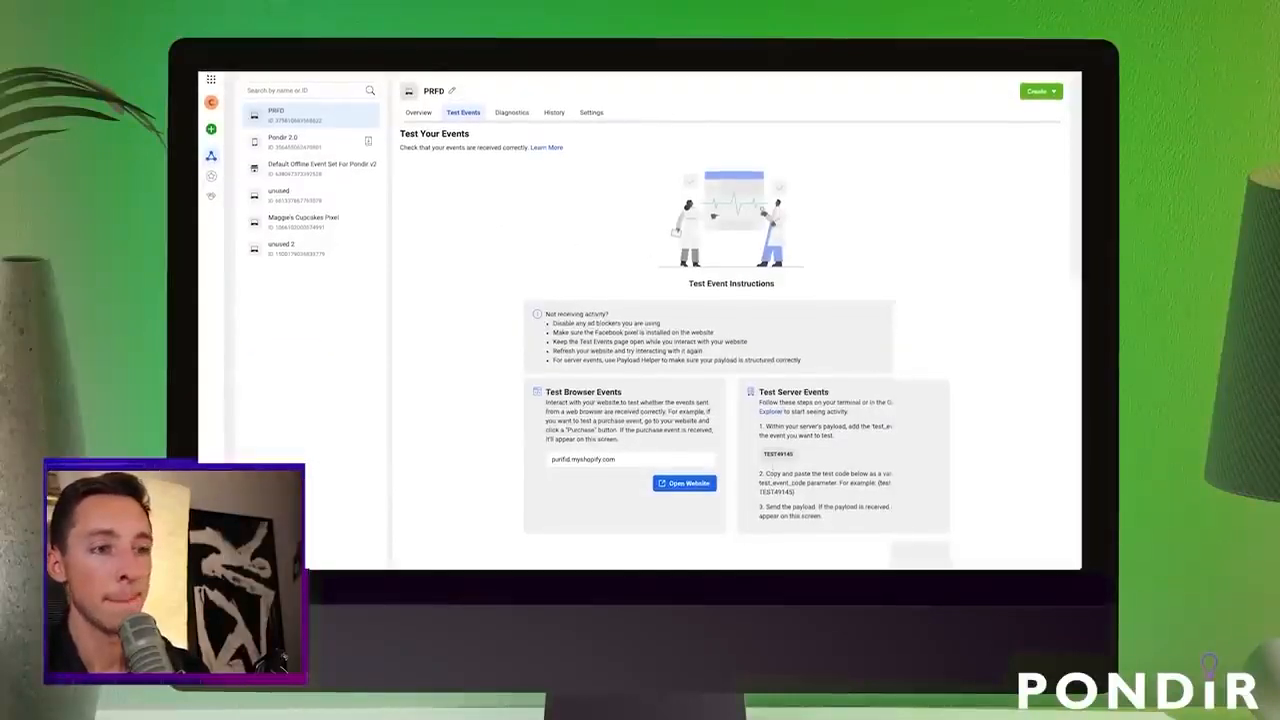
# Step: Read the browser event test instructions and inspect the PageView event received by the PRFD pixel
pyautogui.moveTo(545, 391); pyautogui.dragTo(673, 420)
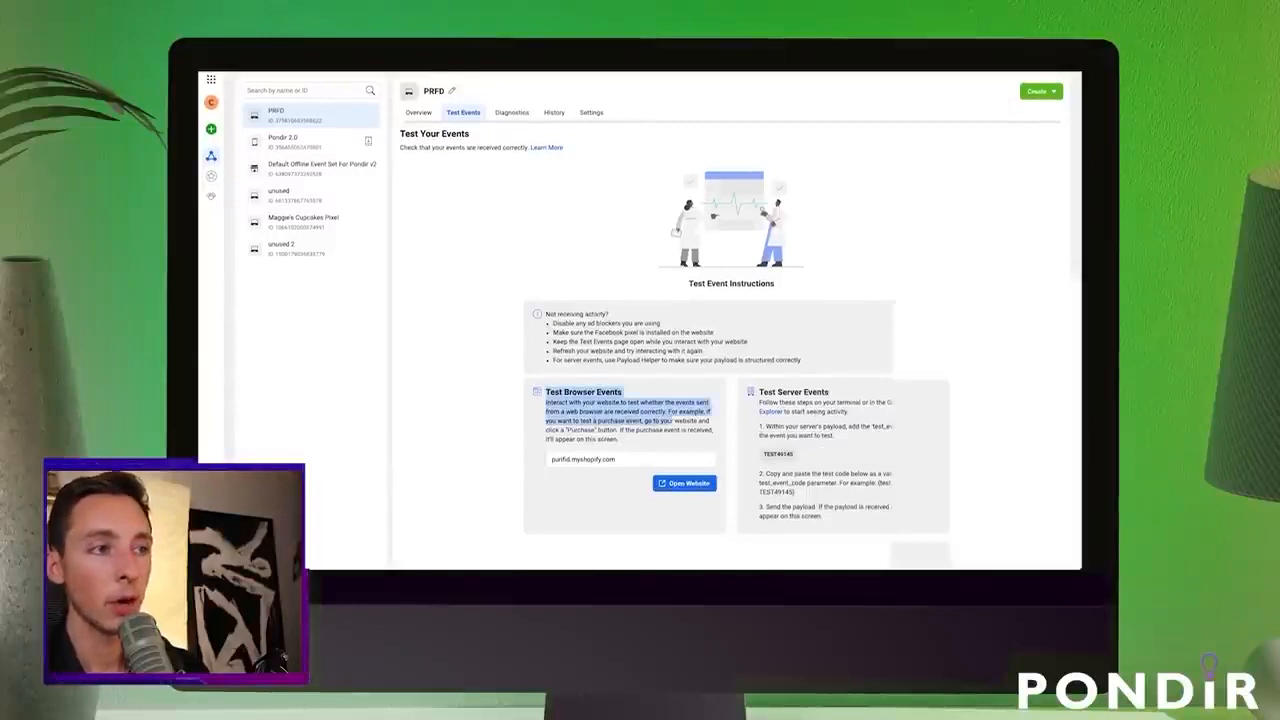
pyautogui.click(669, 411)
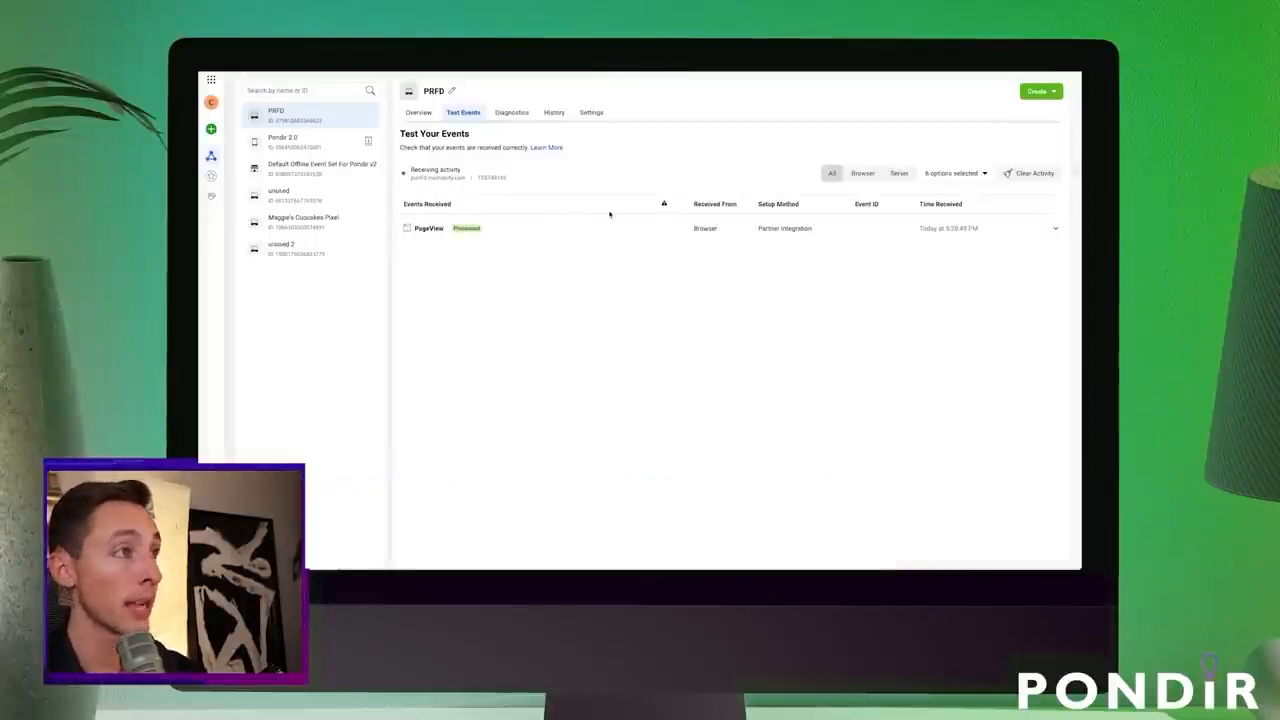
pyautogui.click(429, 229)
pyautogui.click(429, 229)
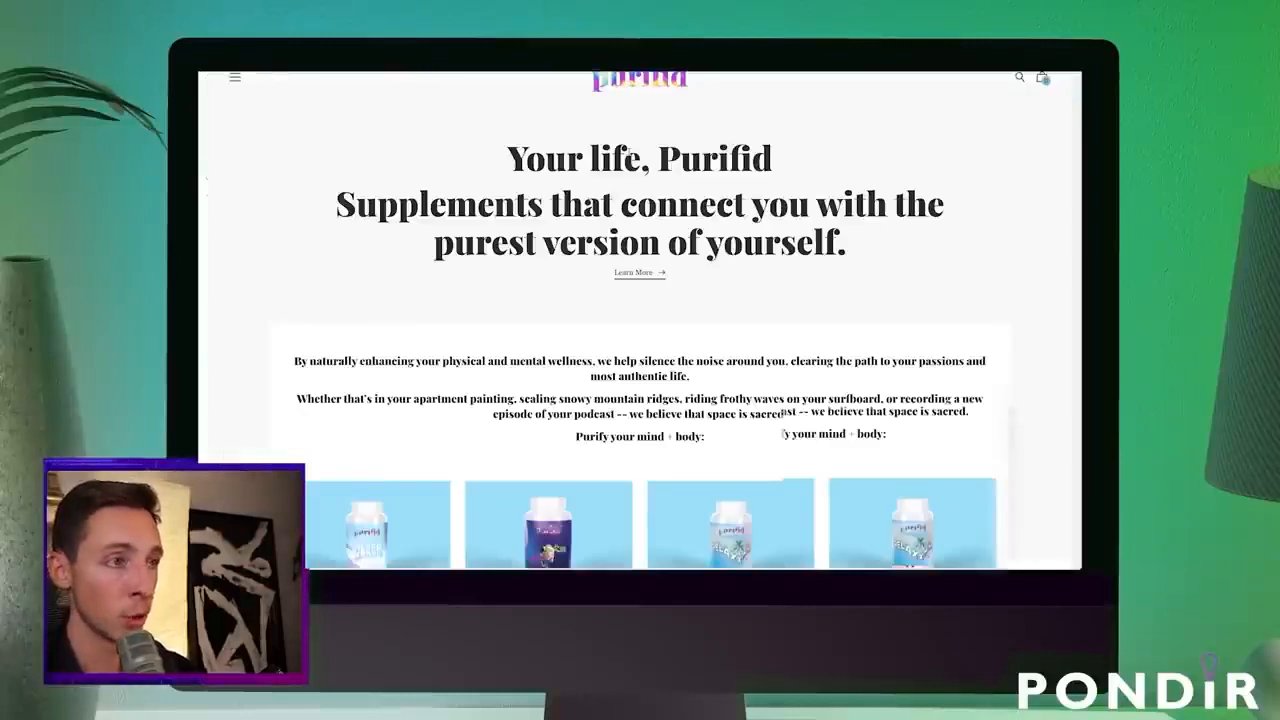
# Step: In the Purifid storefront, open the Focus product and add it to the cart to trigger test events
pyautogui.scroll(-3, 640, 320)
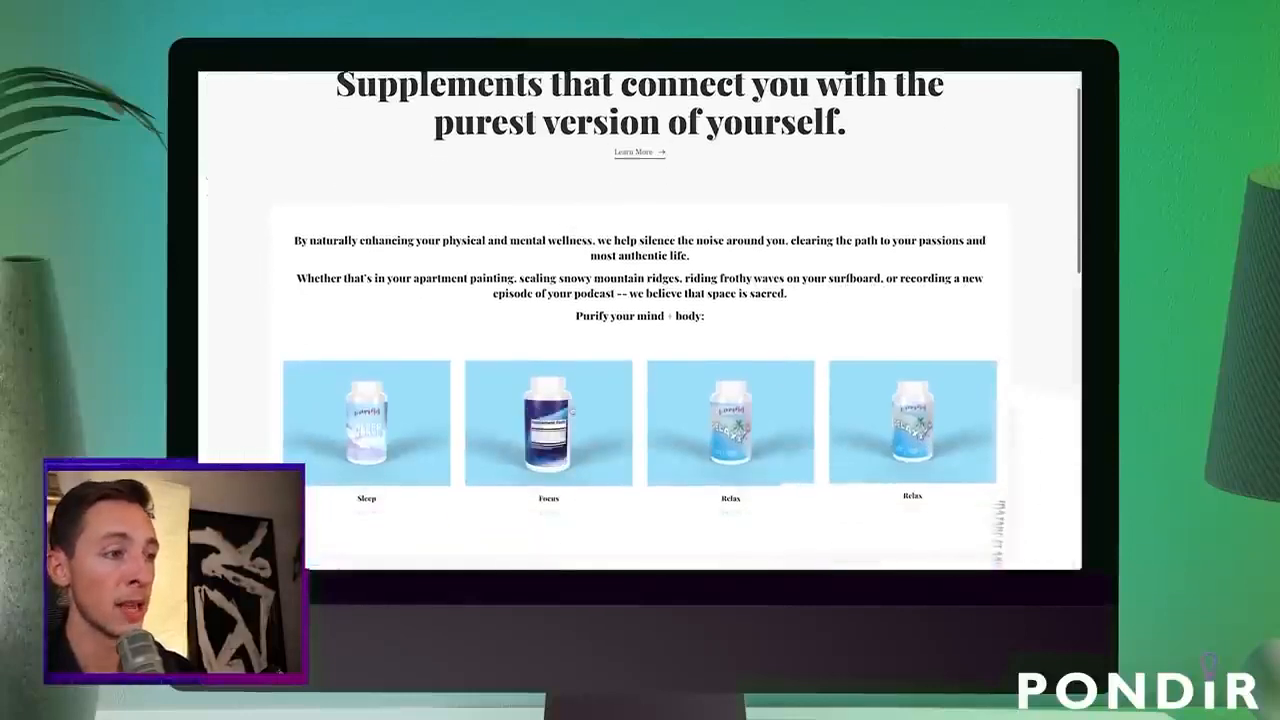
pyautogui.click(571, 408)
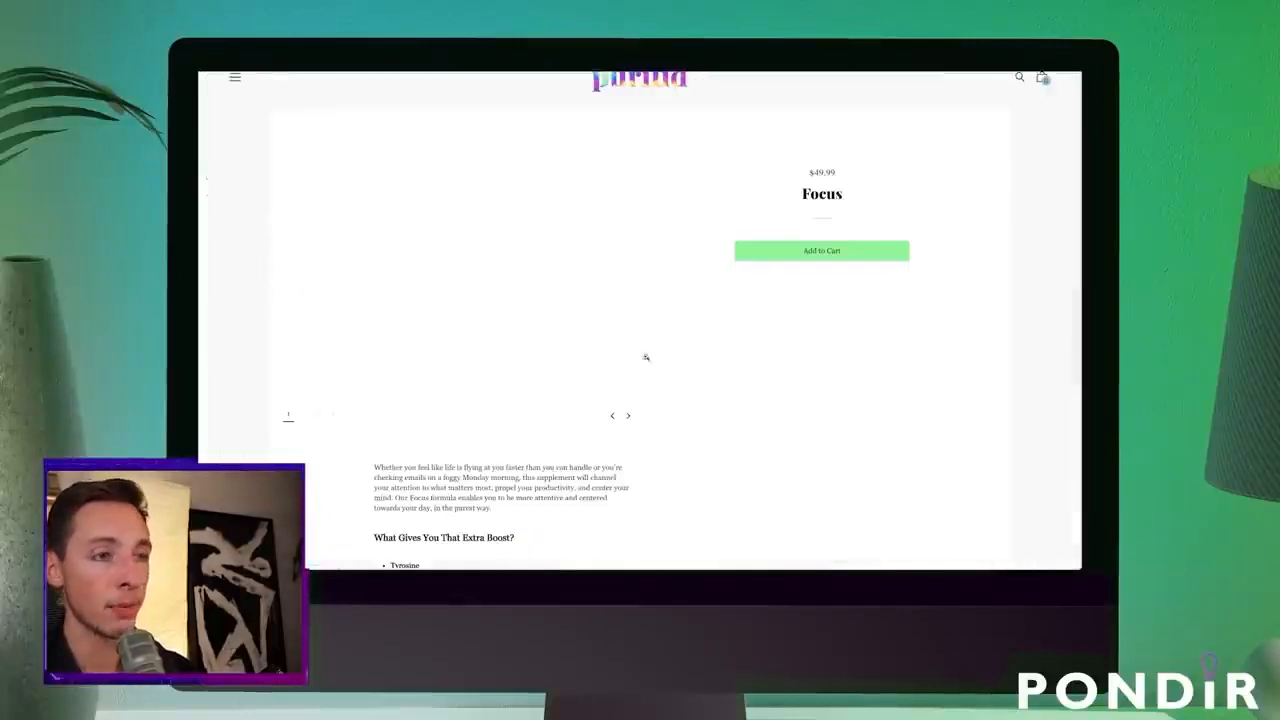
pyautogui.click(795, 258)
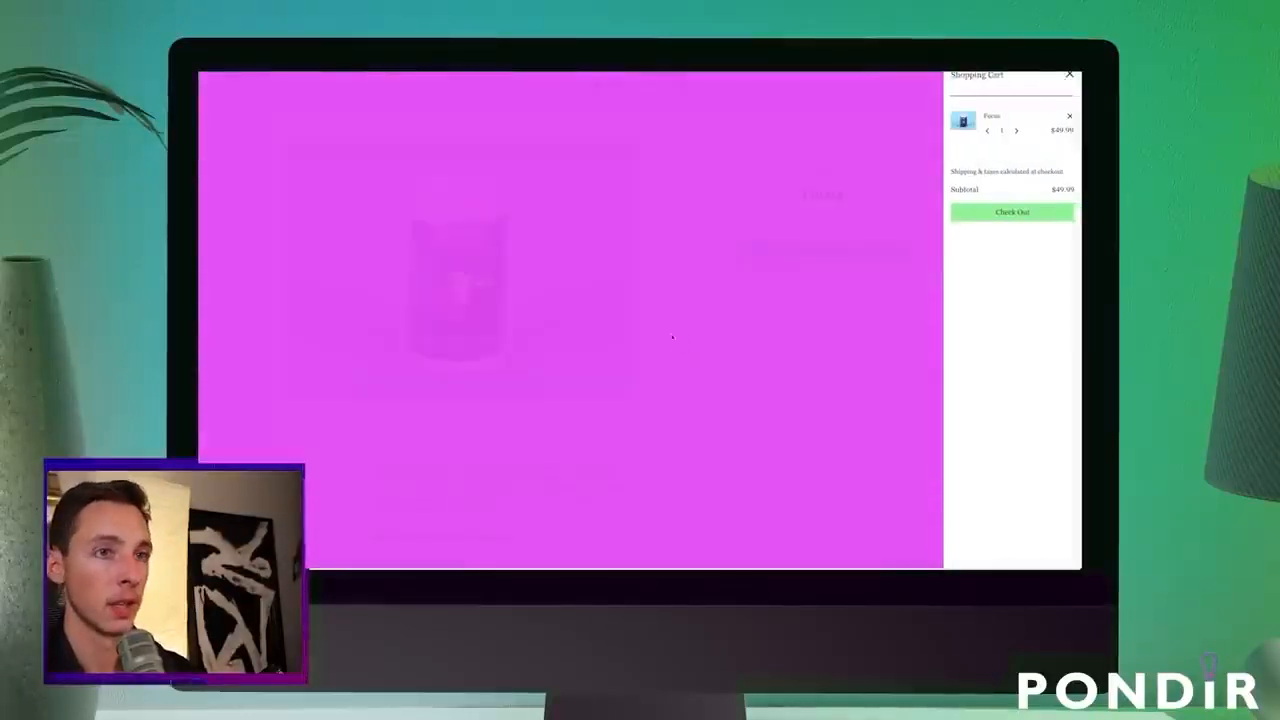
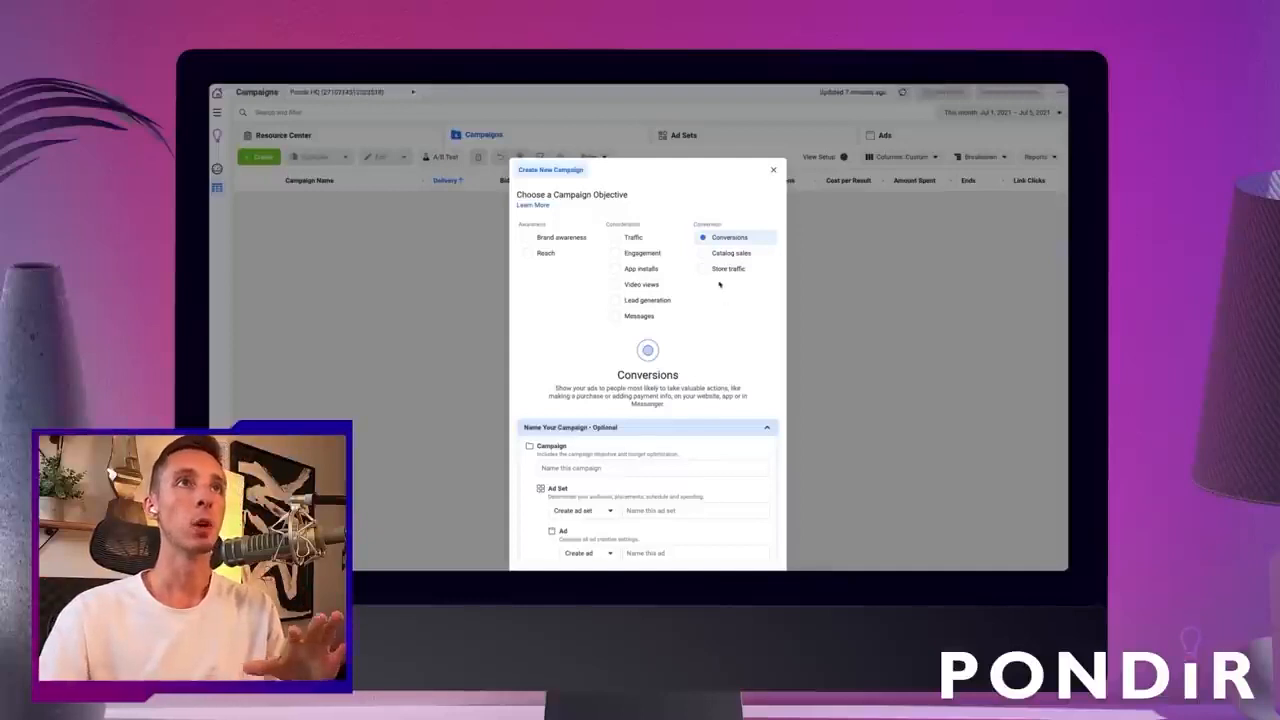
# Step: Name the new Conversions campaign PONDIR - DIAMOND HQ
pyautogui.click(601, 469)
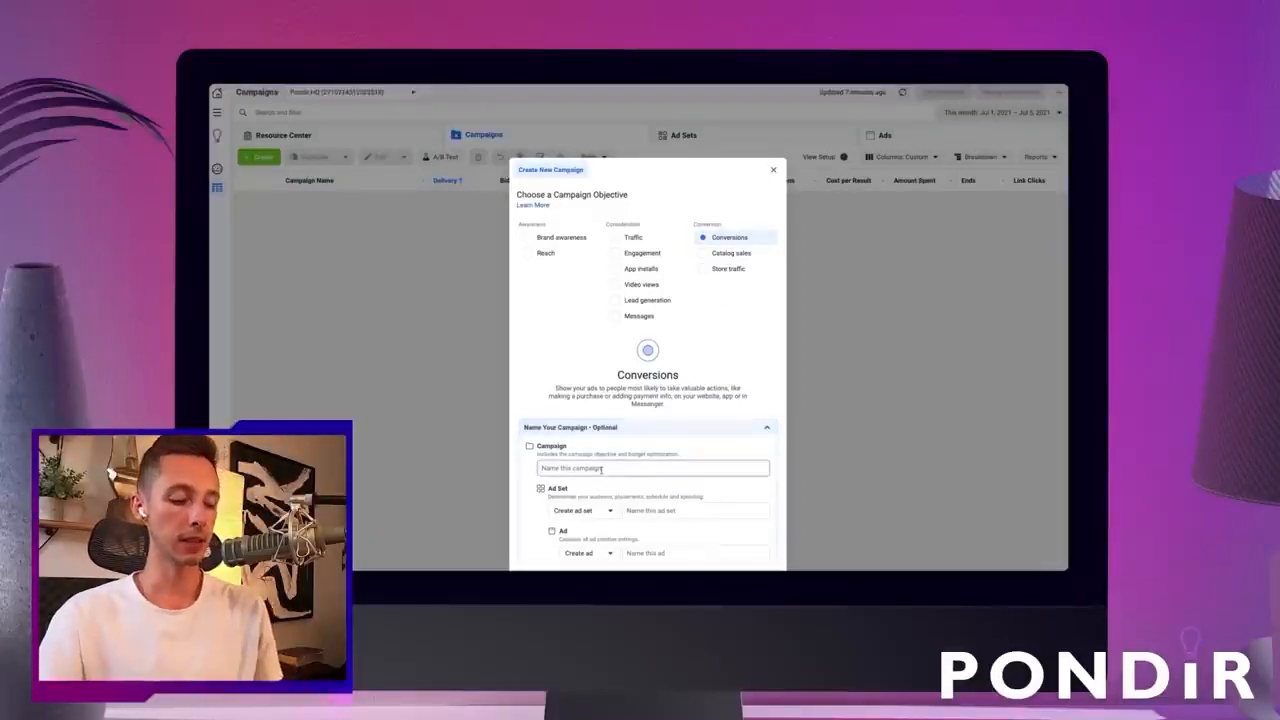
pyautogui.write('PONDIR DIAMOND HQ')
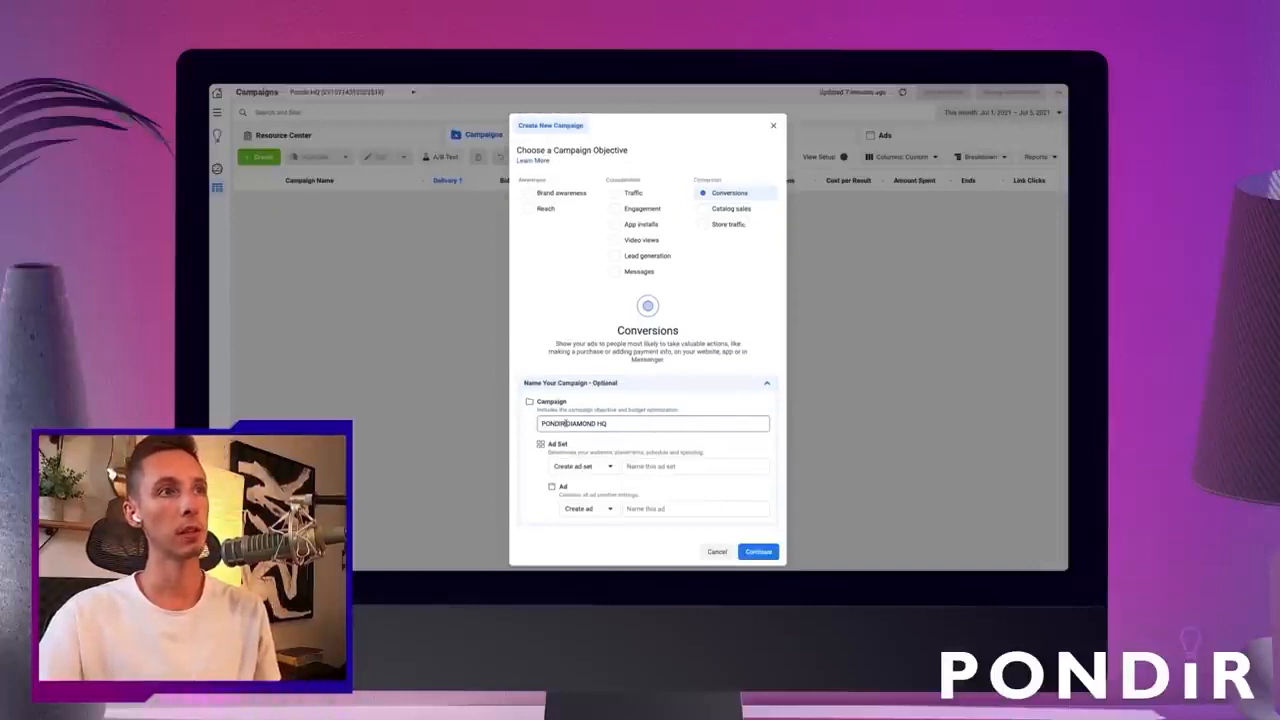
pyautogui.click(566, 423)
pyautogui.write('-')
# Step: Name the campaign's ad set IMAGES and choose to skip creating an ad
pyautogui.click(670, 470)
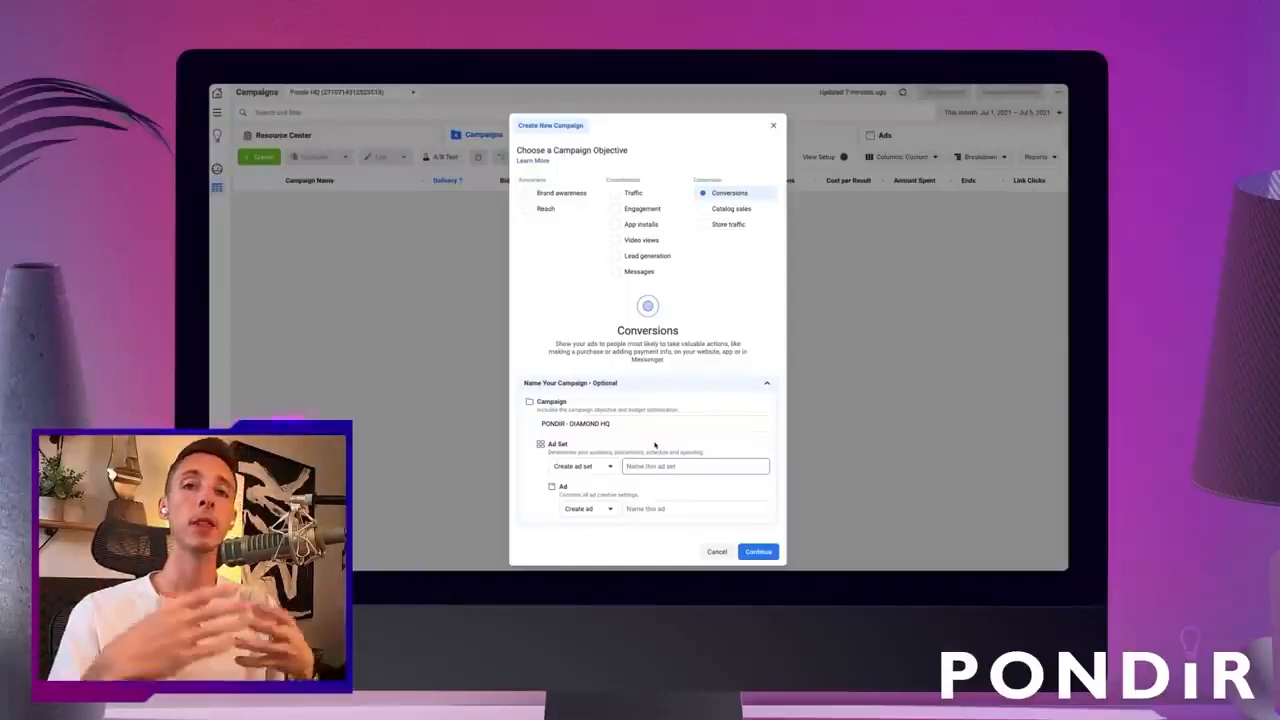
pyautogui.write('test')
pyautogui.write('ES')
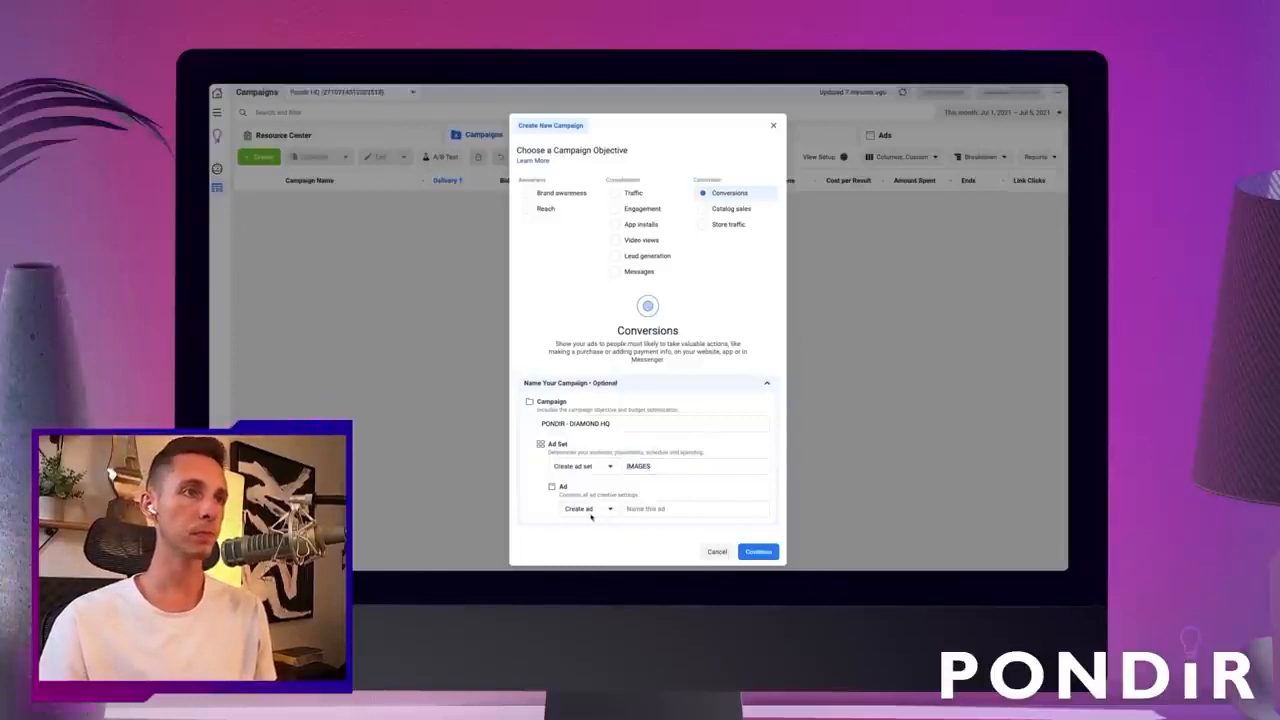
pyautogui.click(584, 508)
pyautogui.click(588, 546)
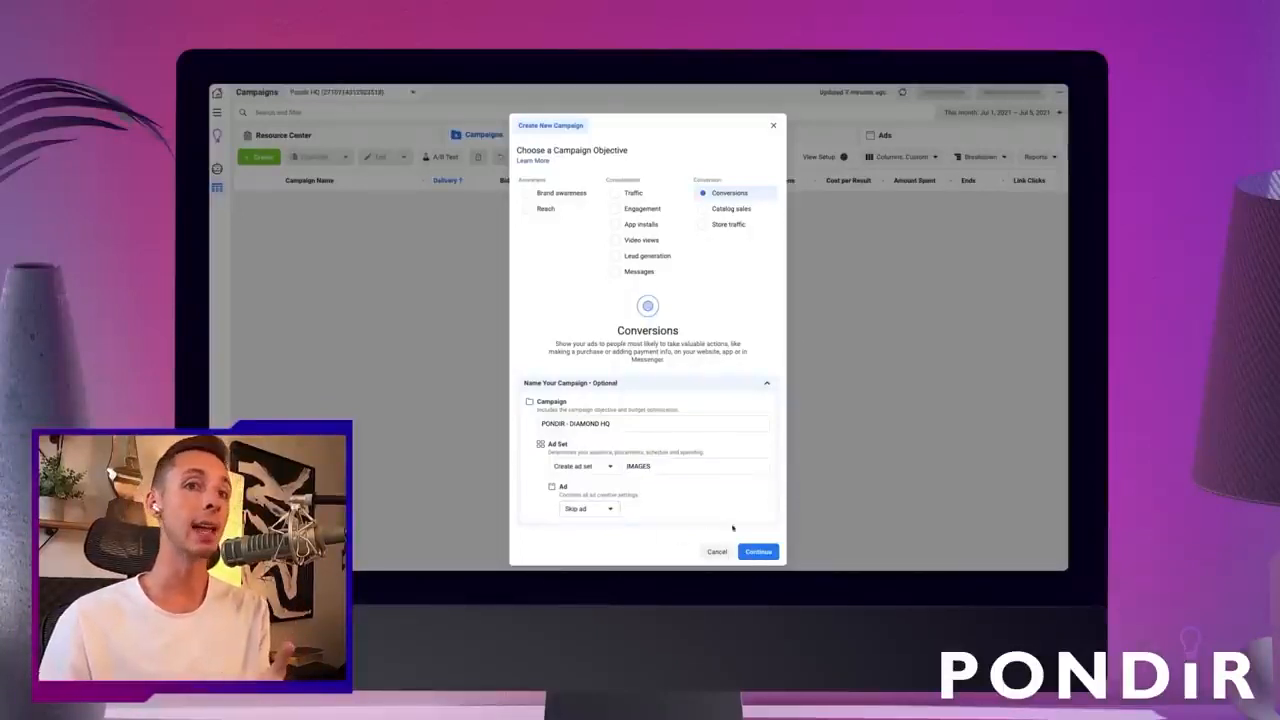
# Step: Create the campaign draft and turn on Campaign Budget Optimization for it
pyautogui.click(758, 552)
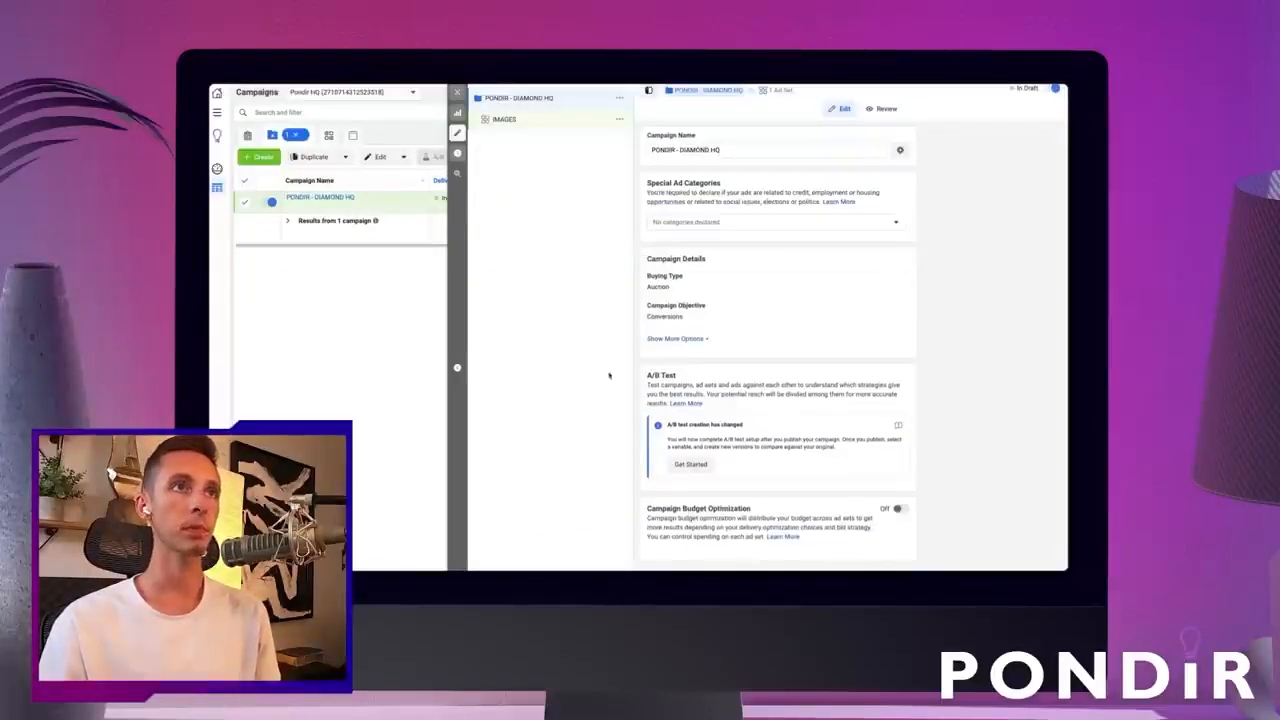
pyautogui.click(898, 510)
pyautogui.scroll(-1, 736, 514)
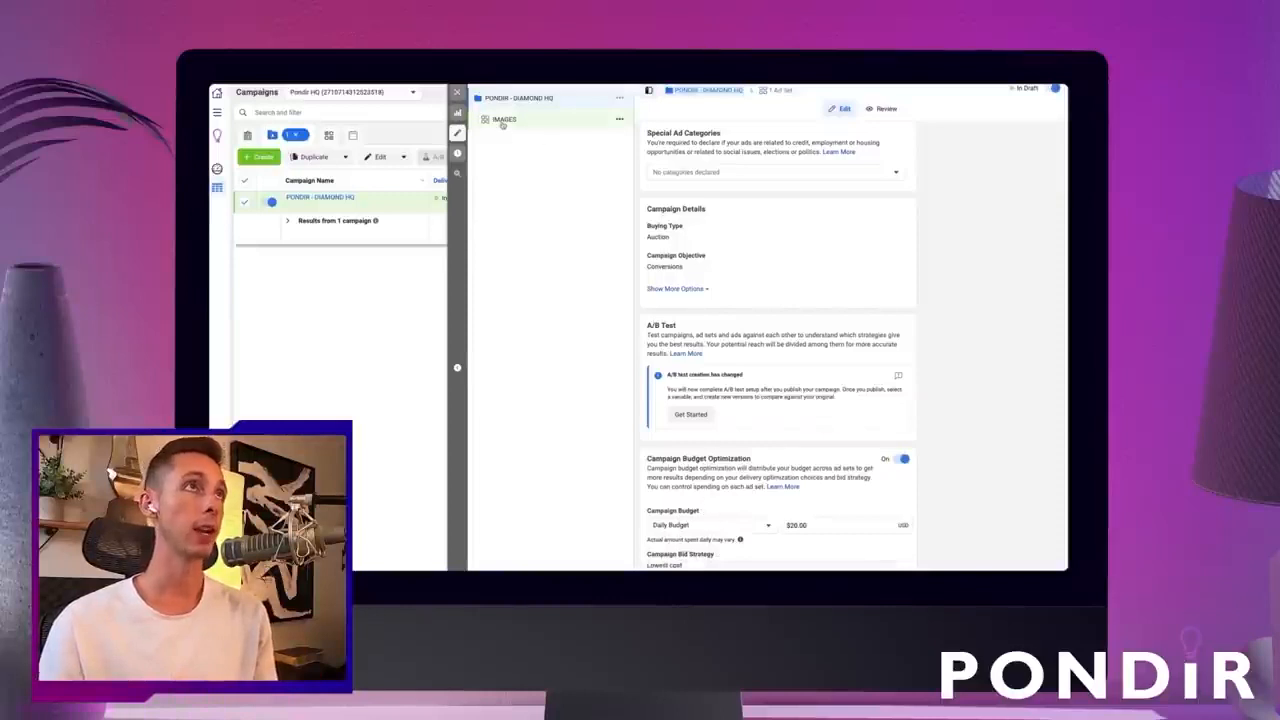
# Step: Open the IMAGES ad set and set its website conversion event to Purchase
pyautogui.click(503, 121)
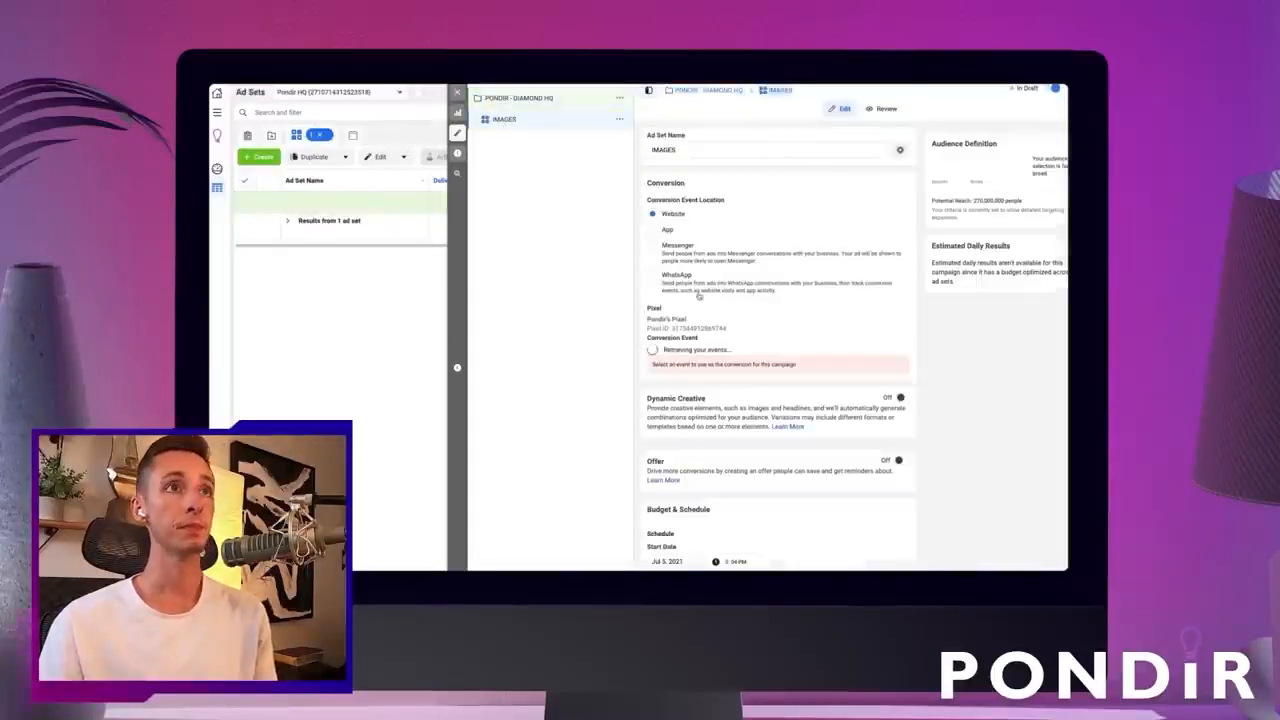
pyautogui.click(686, 354)
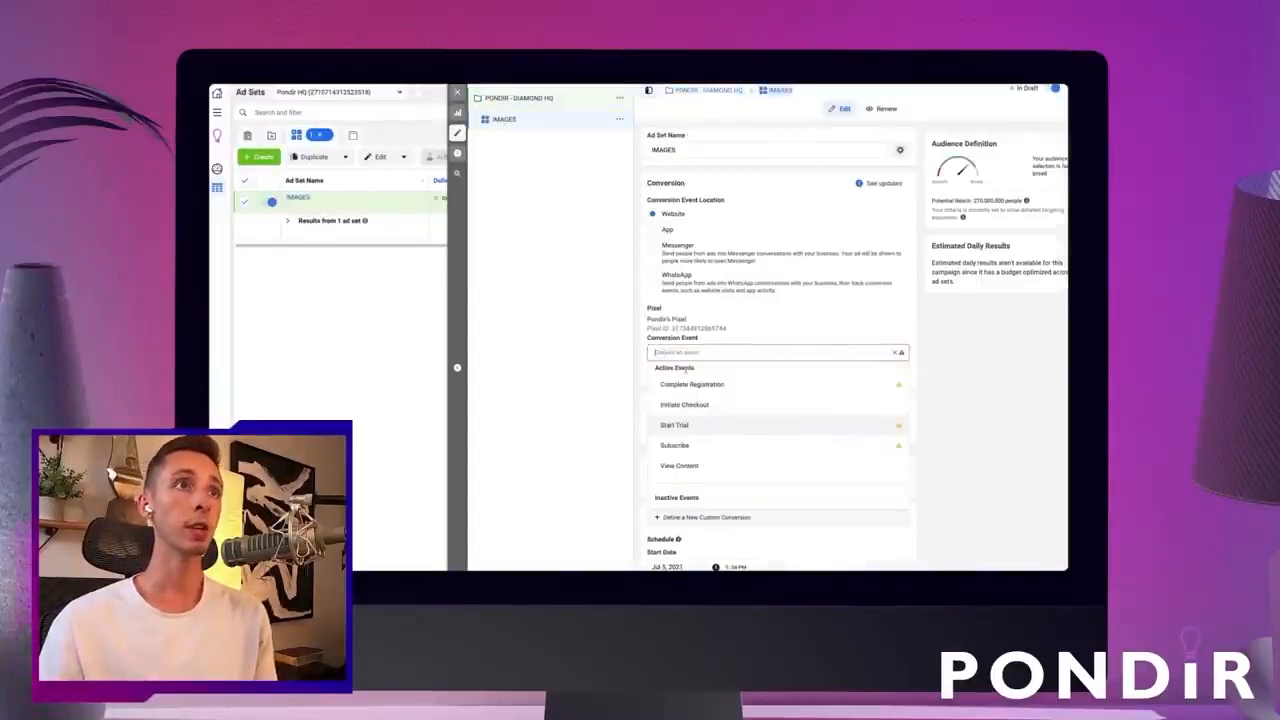
pyautogui.scroll(-3, 684, 405)
pyautogui.scroll(2, 682, 408)
pyautogui.scroll(1, 682, 408)
pyautogui.scroll(-4, 694, 450)
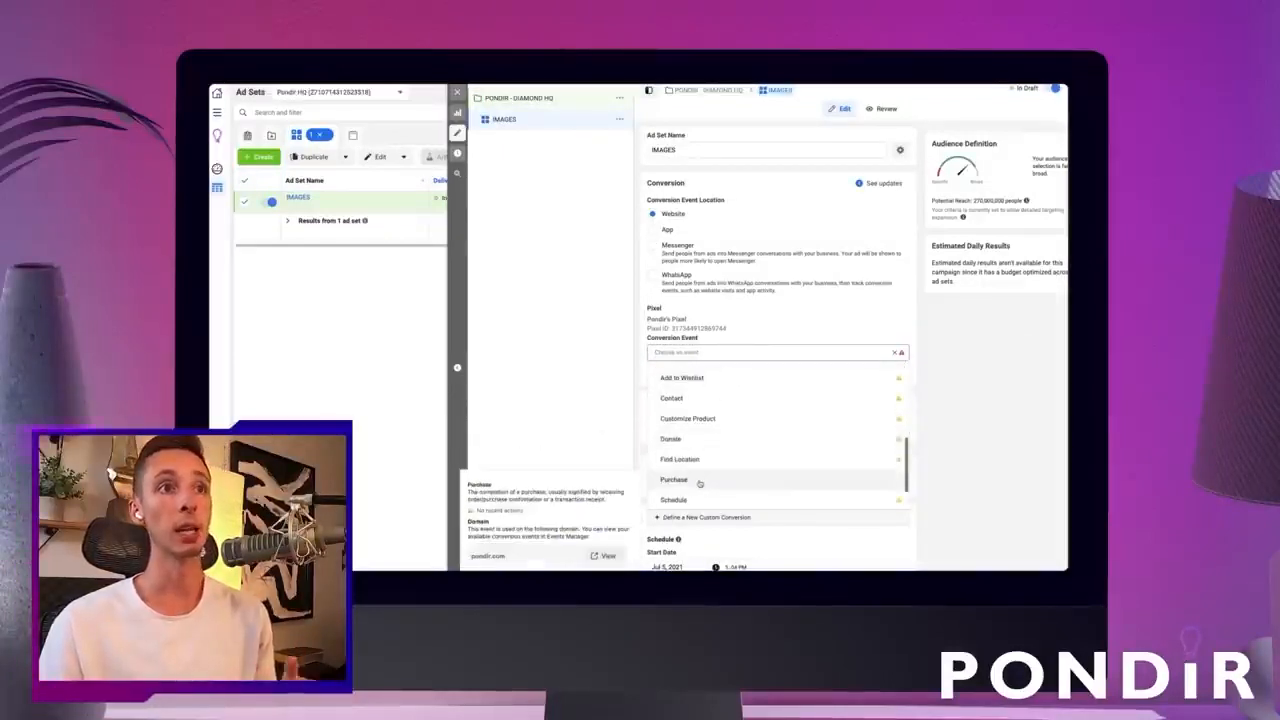
pyautogui.click(700, 481)
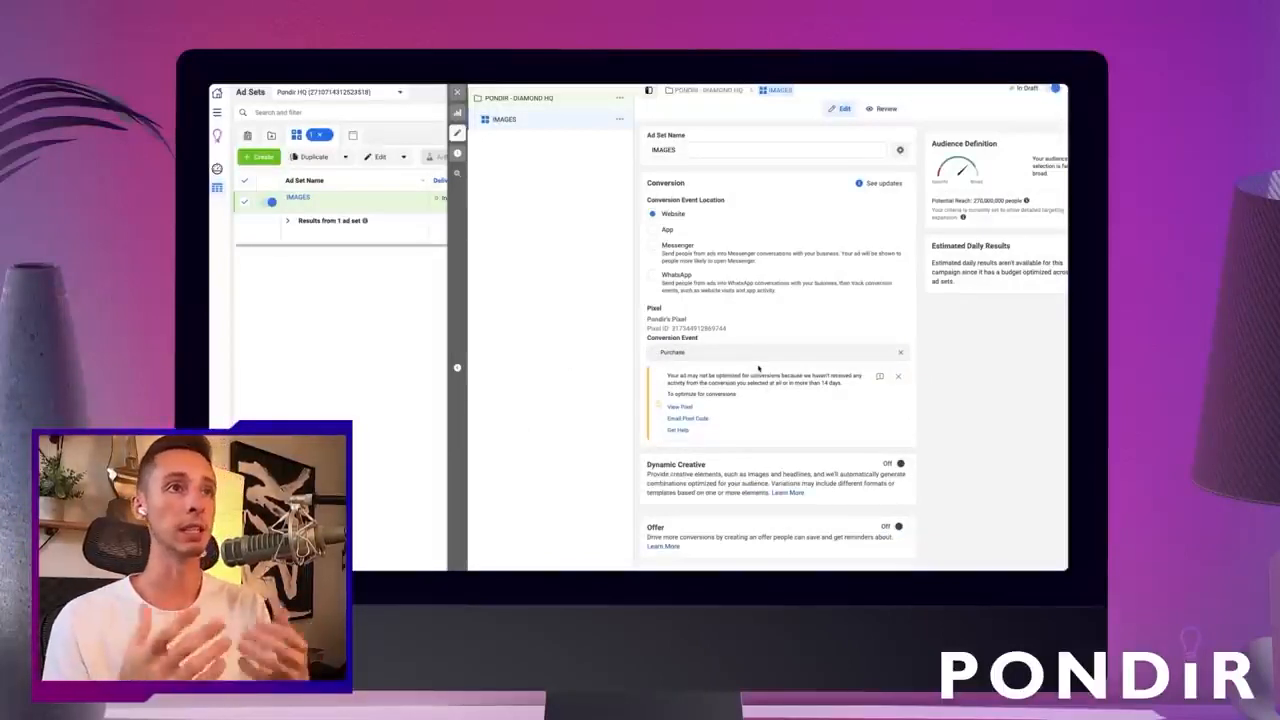
# Step: Review the ad set's audience, placements and delivery settings, and publish the campaign and ad set
pyautogui.scroll(-5, 760, 372)
pyautogui.scroll(-5, 766, 375)
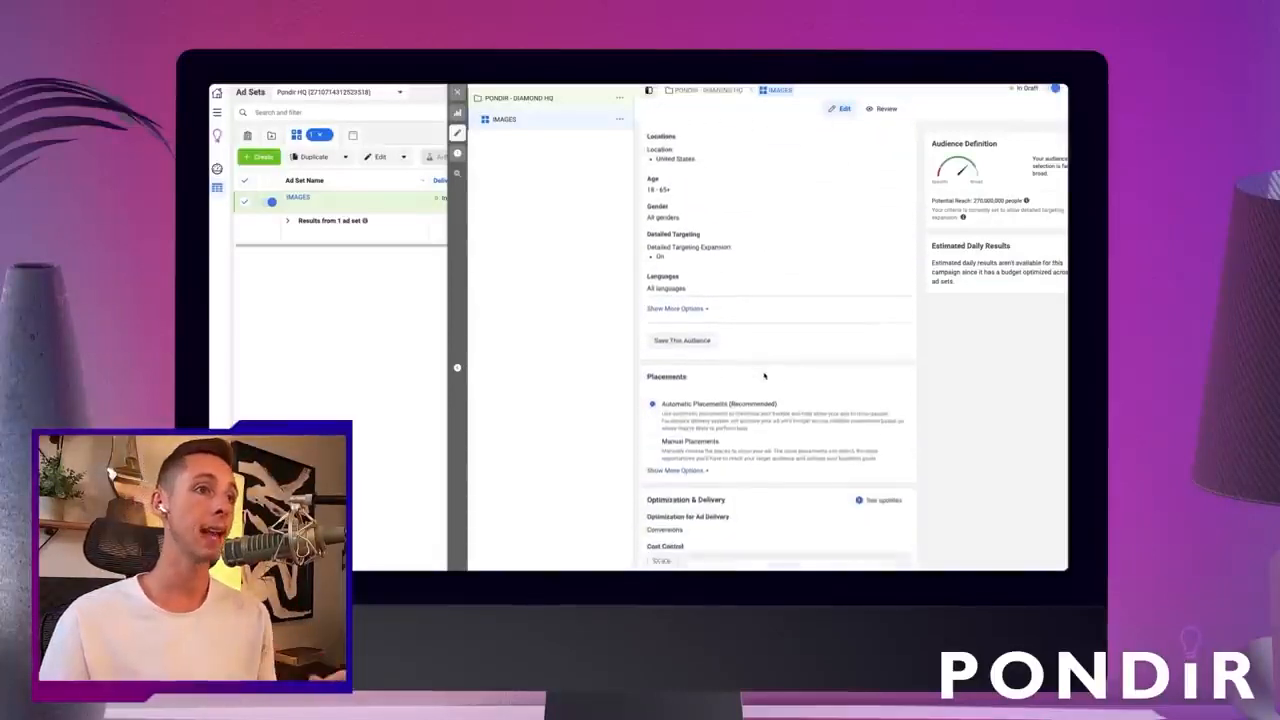
pyautogui.scroll(-1, 764, 375)
pyautogui.scroll(2, 750, 366)
pyautogui.scroll(2, 750, 366)
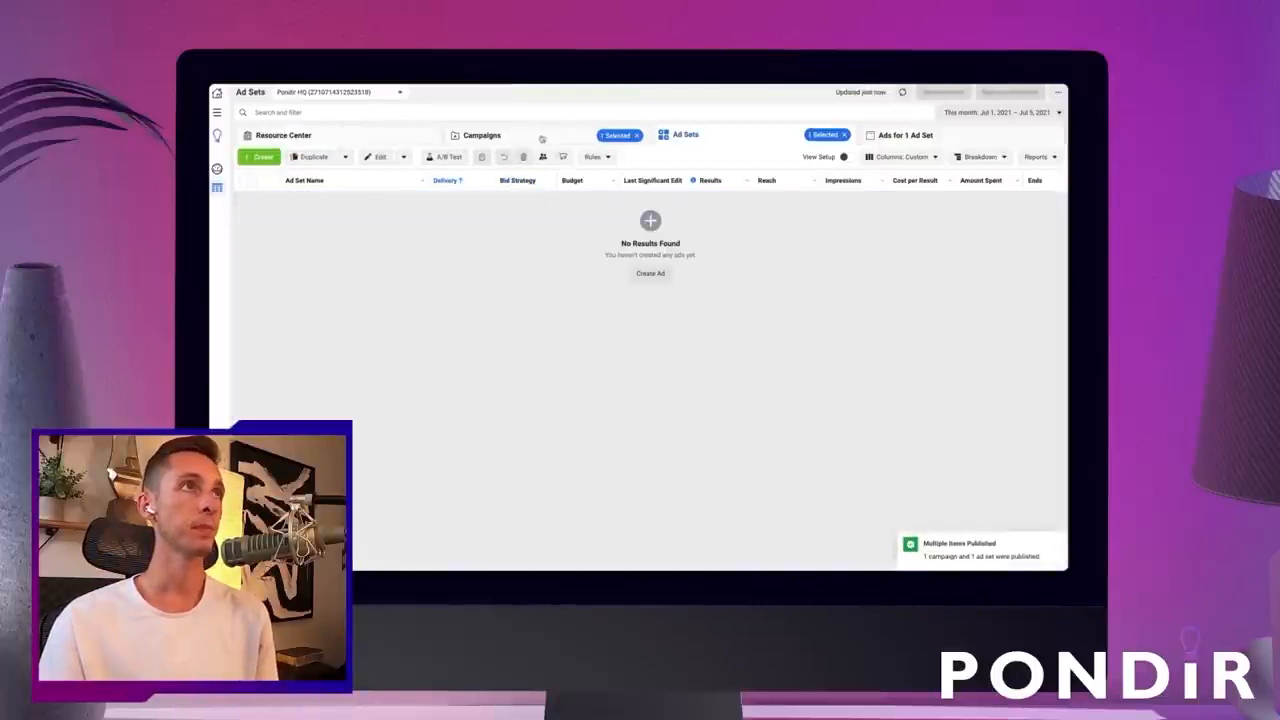
# Step: Return to the campaign list, turn off the PONDIR - DIAMOND HQ campaign and clear the selection
pyautogui.click(548, 142)
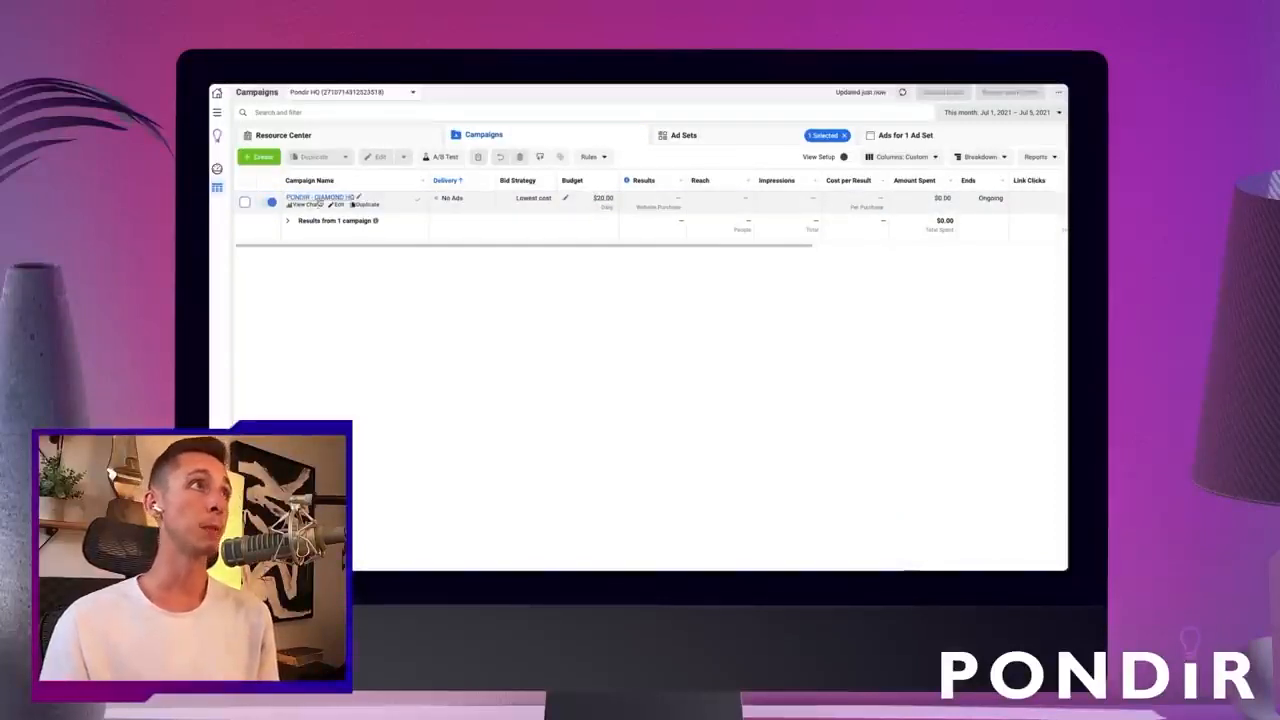
pyautogui.click(595, 199)
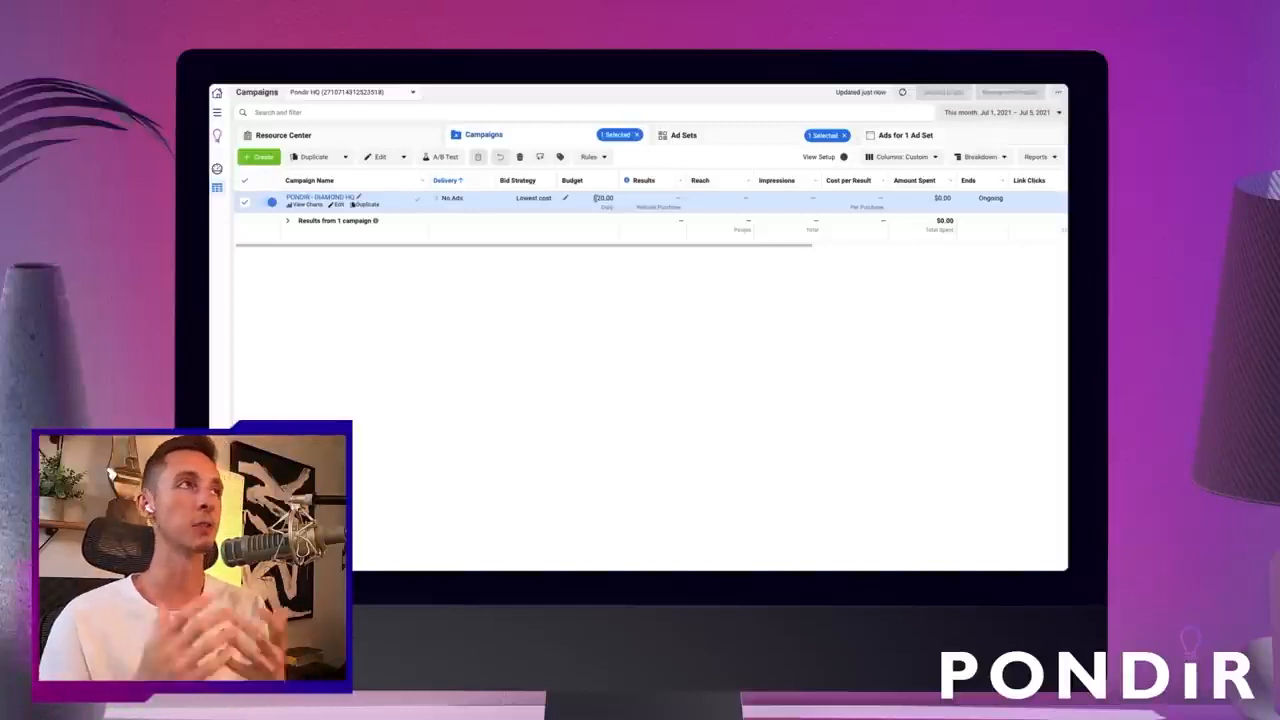
pyautogui.click(272, 202)
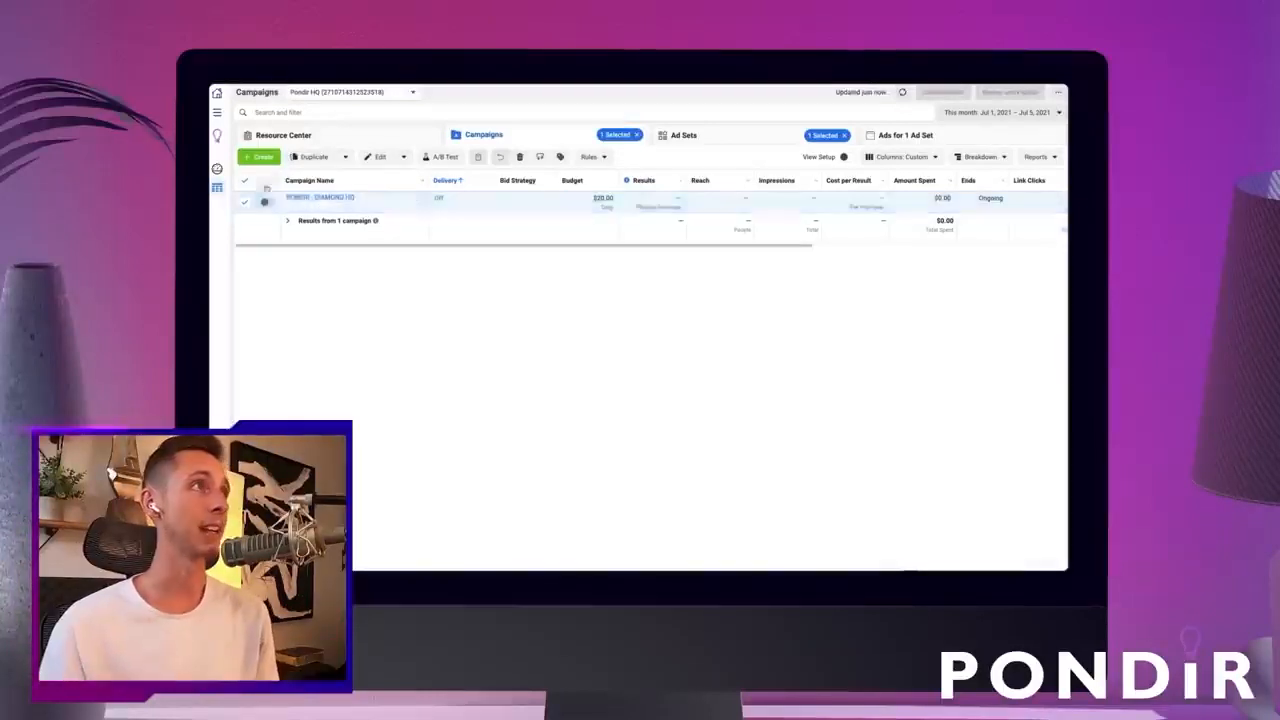
pyautogui.click(243, 181)
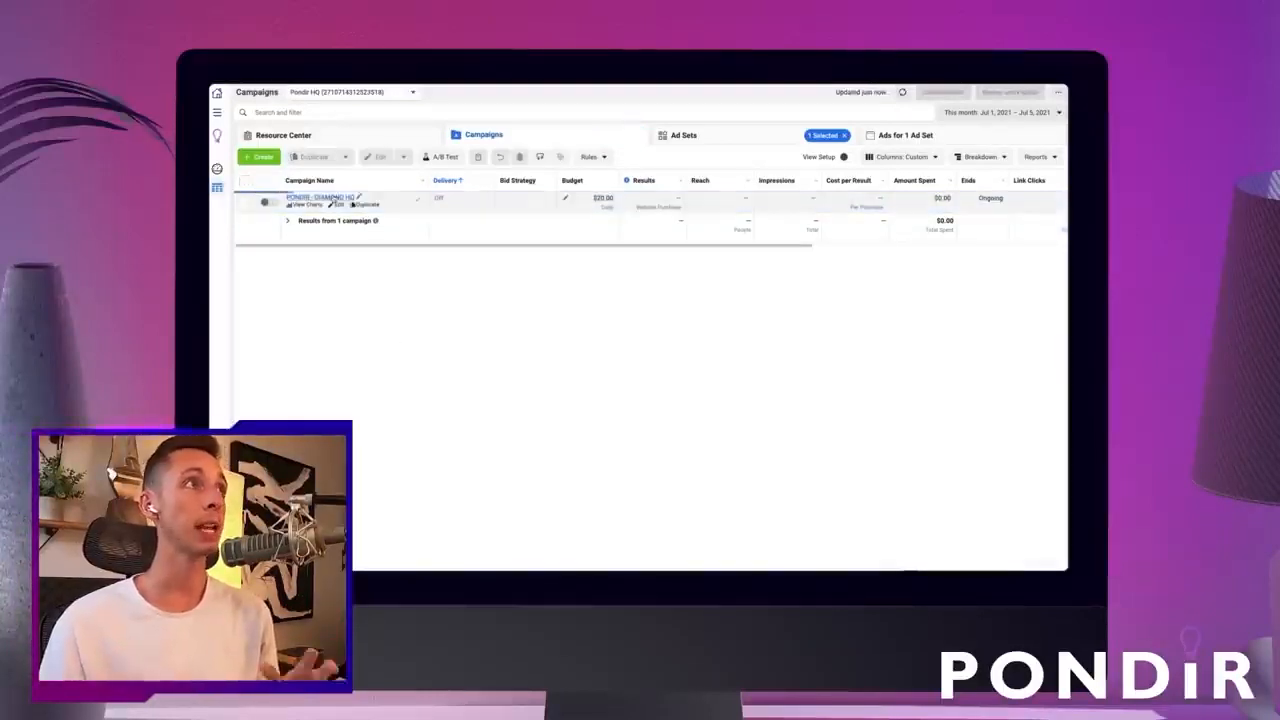
# Step: Open the PONDIR - DIAMOND HQ campaign to view the IMAGES ad set inside it
pyautogui.click(320, 197)
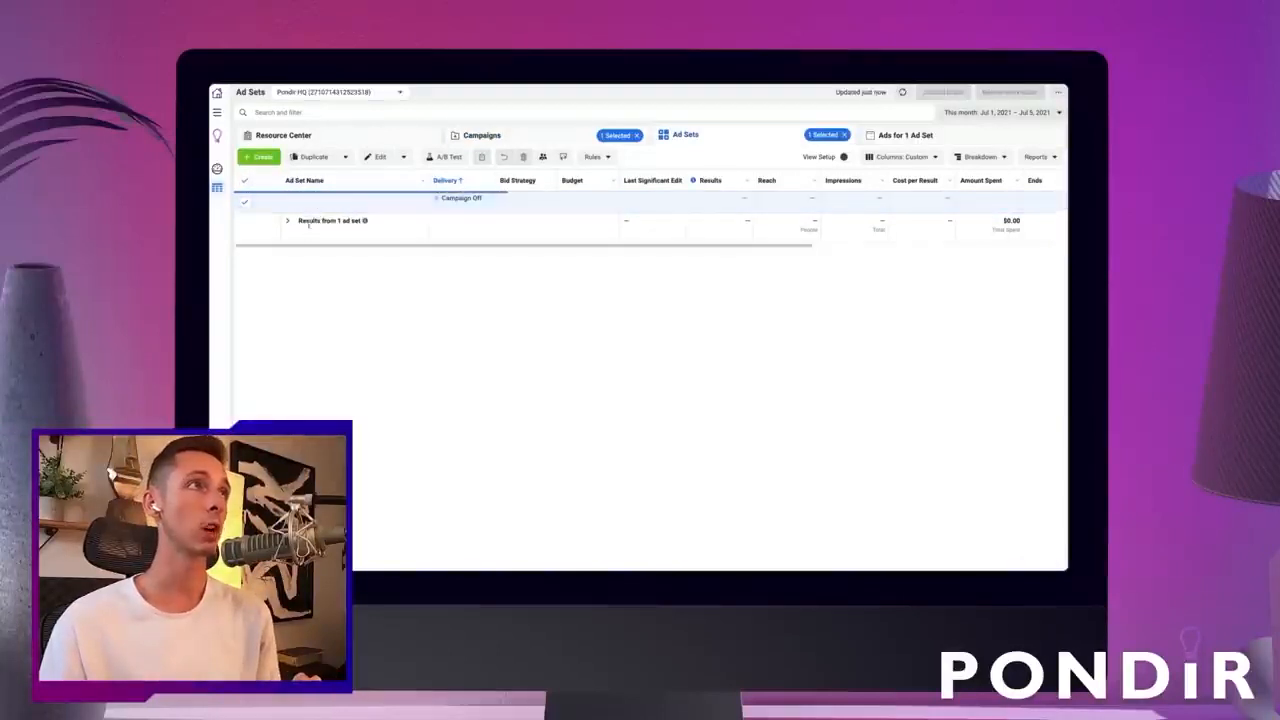
pyautogui.click(514, 135)
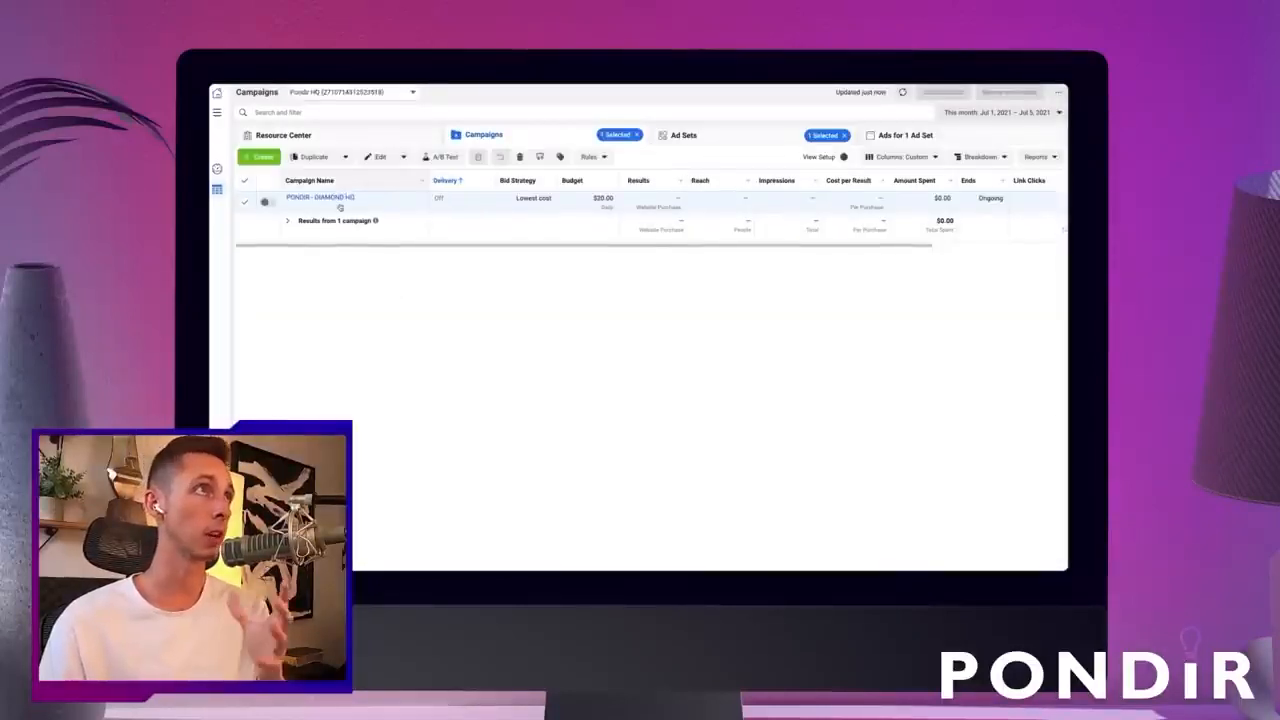
pyautogui.click(310, 198)
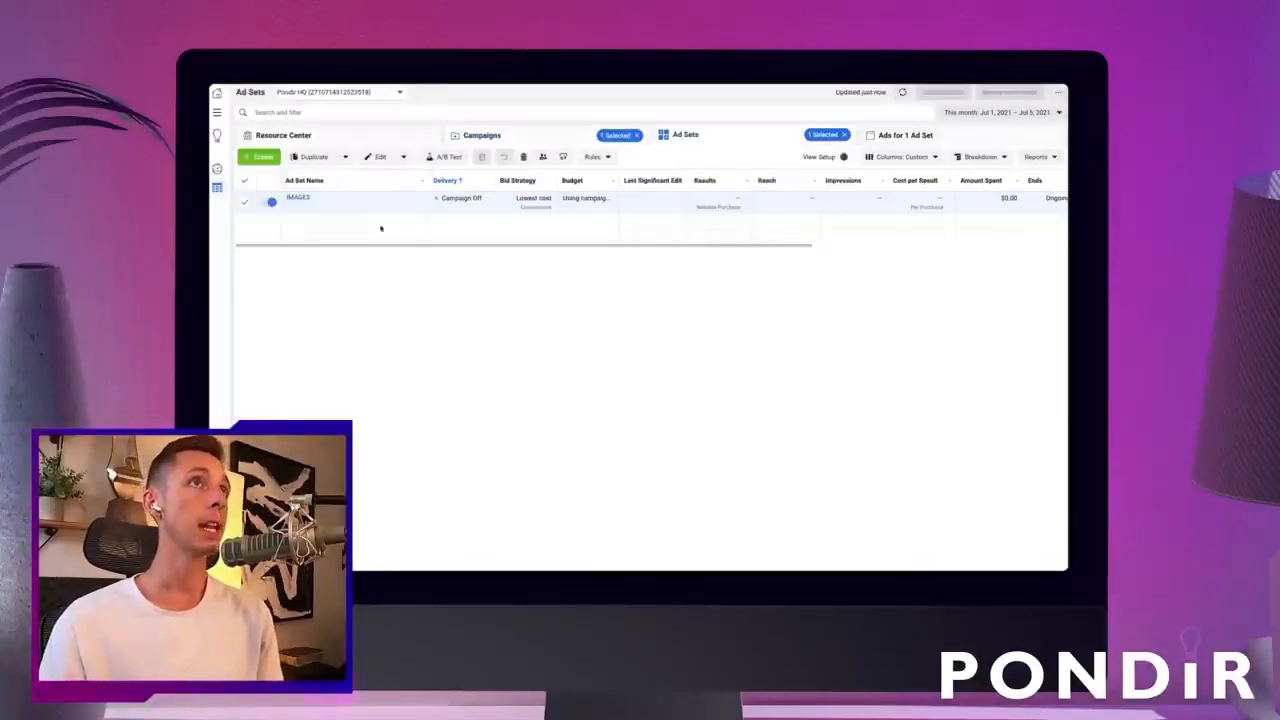
# Step: Duplicate the IMAGES ad set once within its original campaign
pyautogui.click(243, 202)
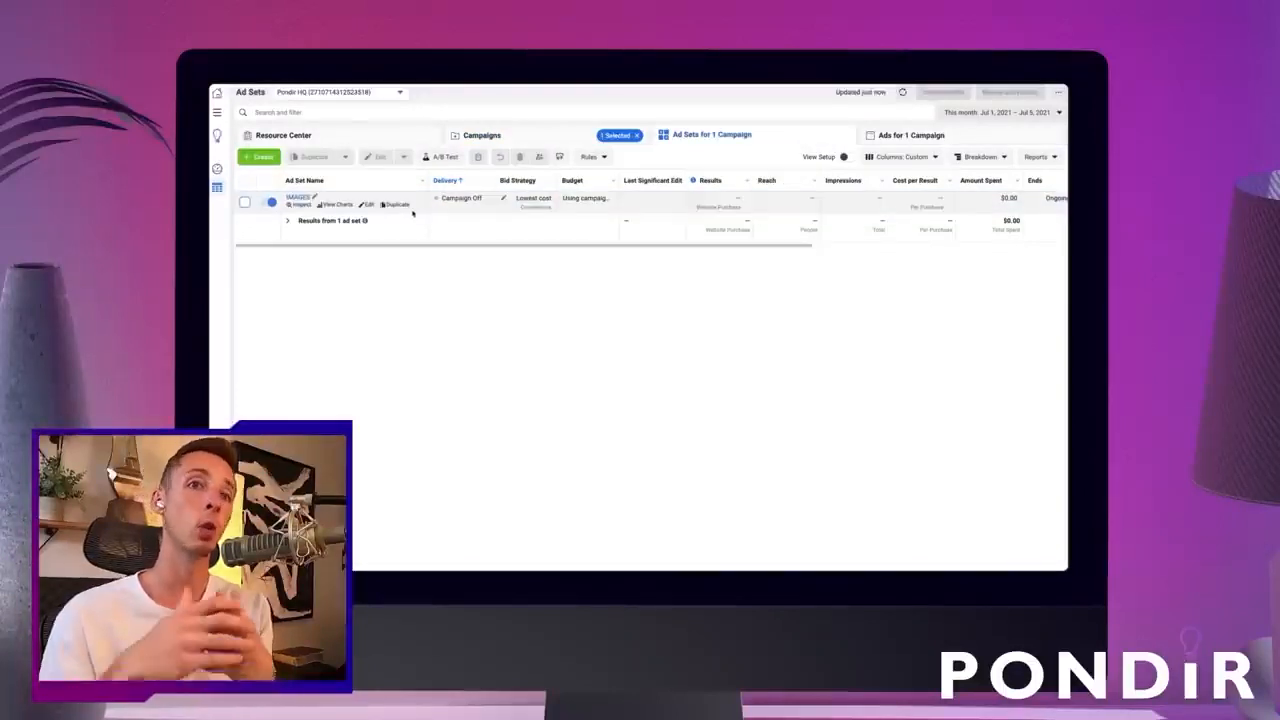
pyautogui.click(401, 206)
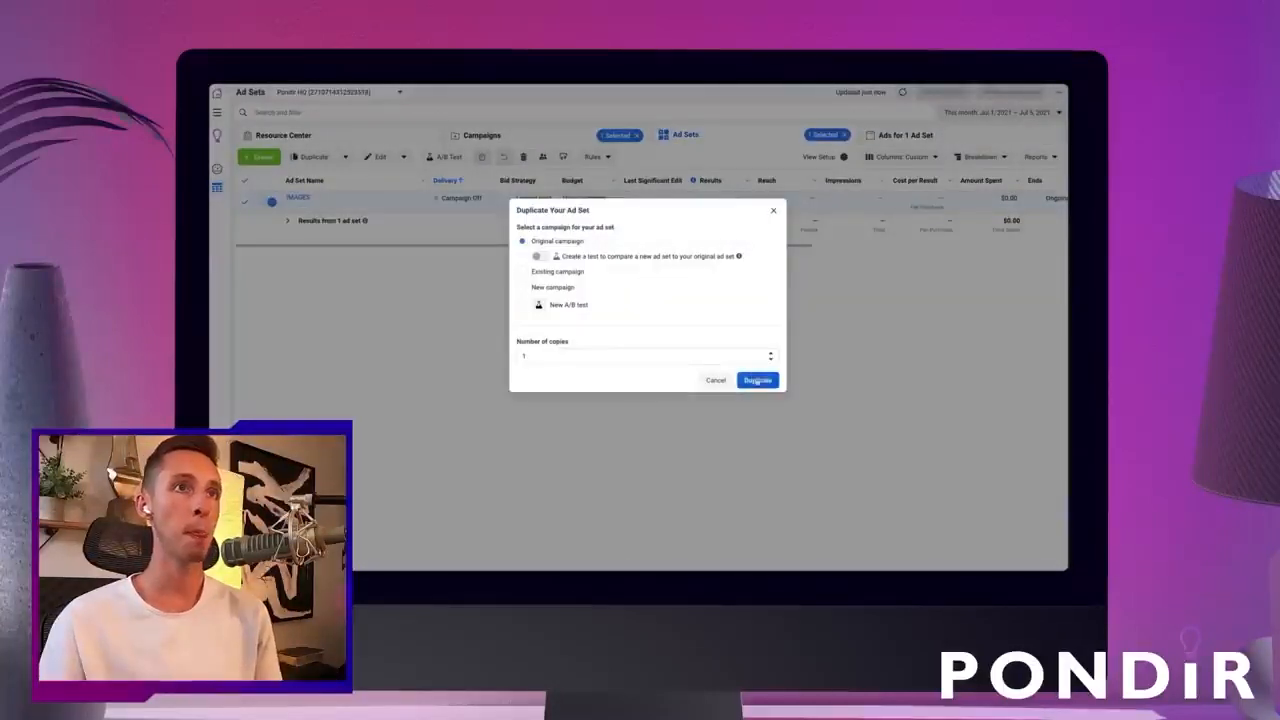
pyautogui.click(757, 380)
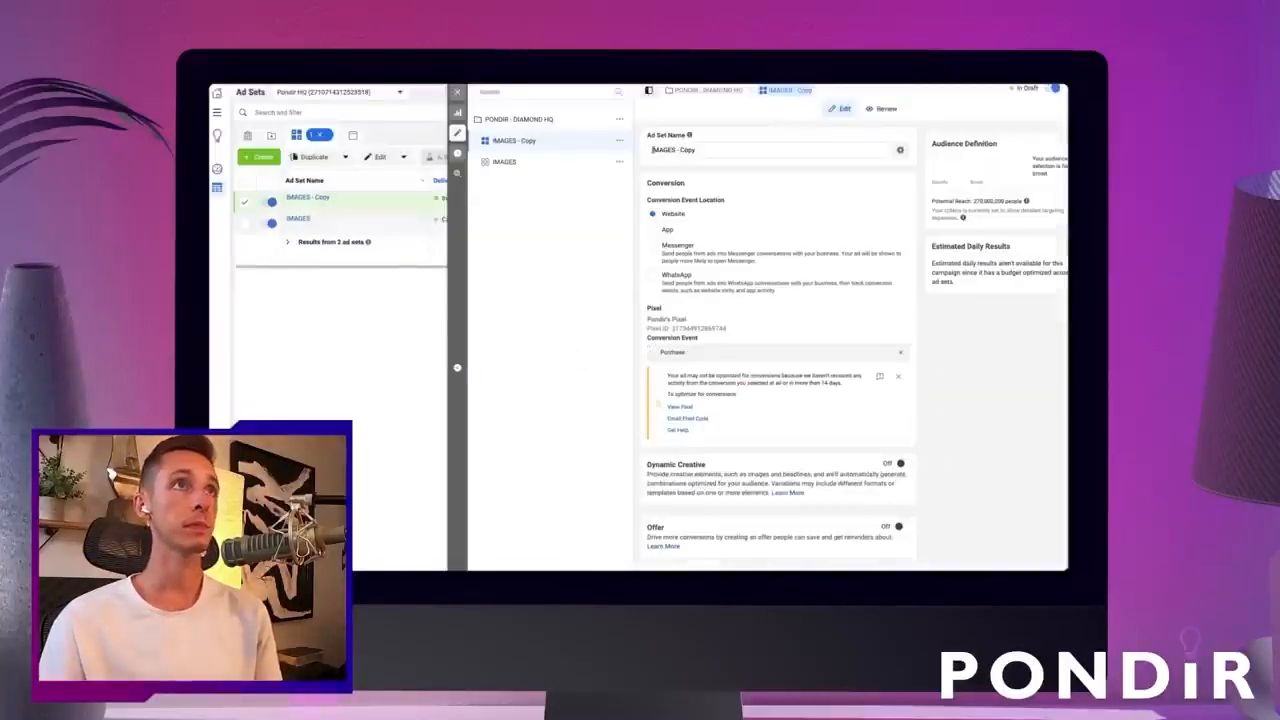
# Step: Rename the copied ad set VIDEOS, publish it and return to the ad set list
pyautogui.tripleClick(762, 149)
pyautogui.press('BackSpace')
pyautogui.write('vide')
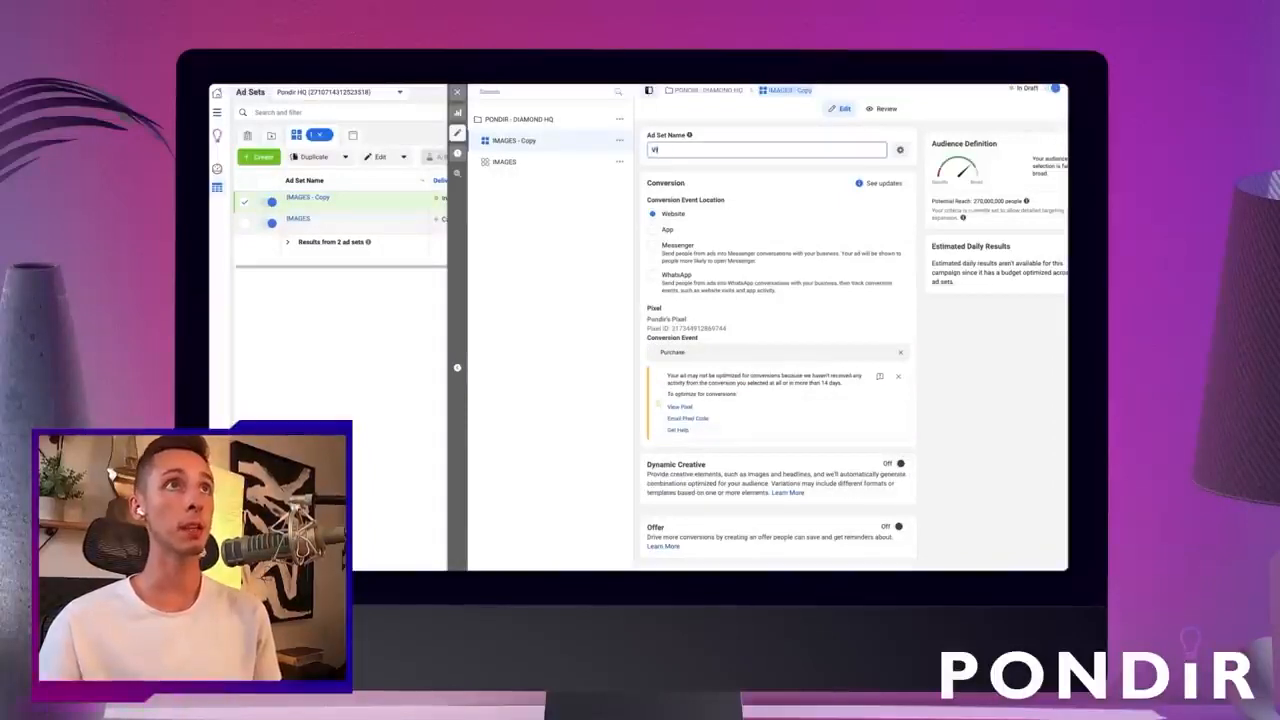
pyautogui.write('DEOS')
pyautogui.click(1020, 507)
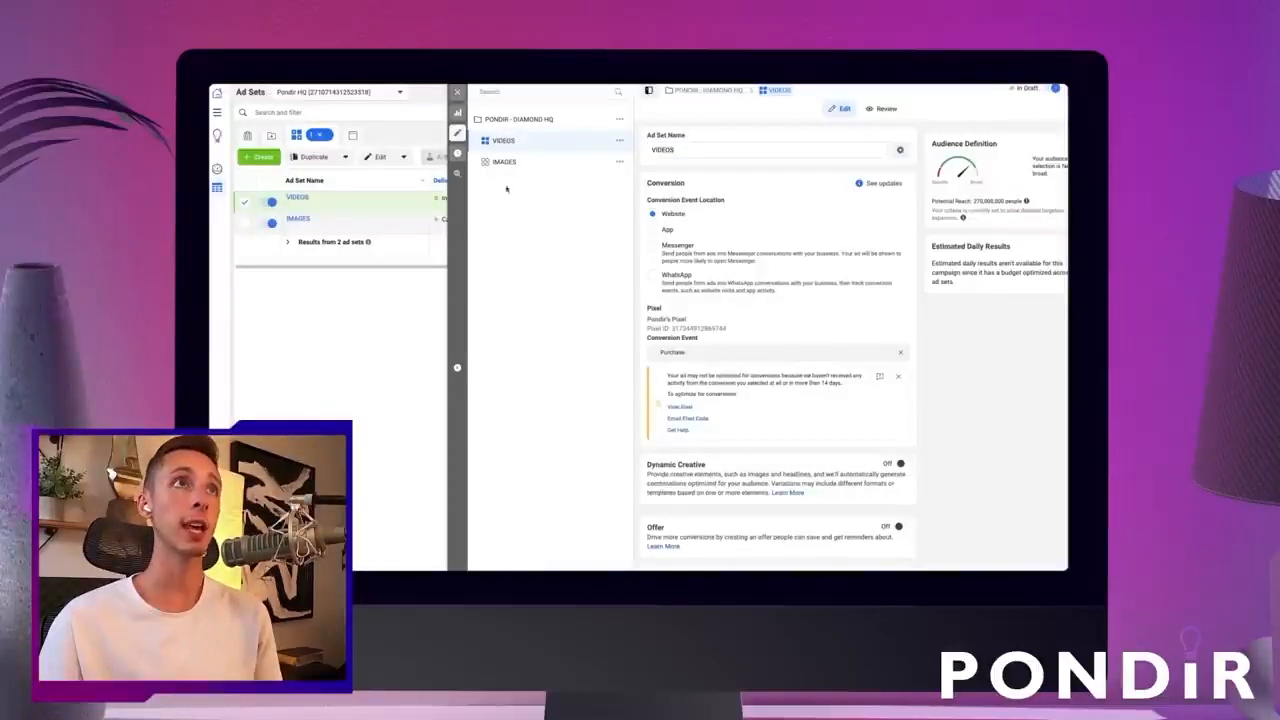
pyautogui.click(457, 92)
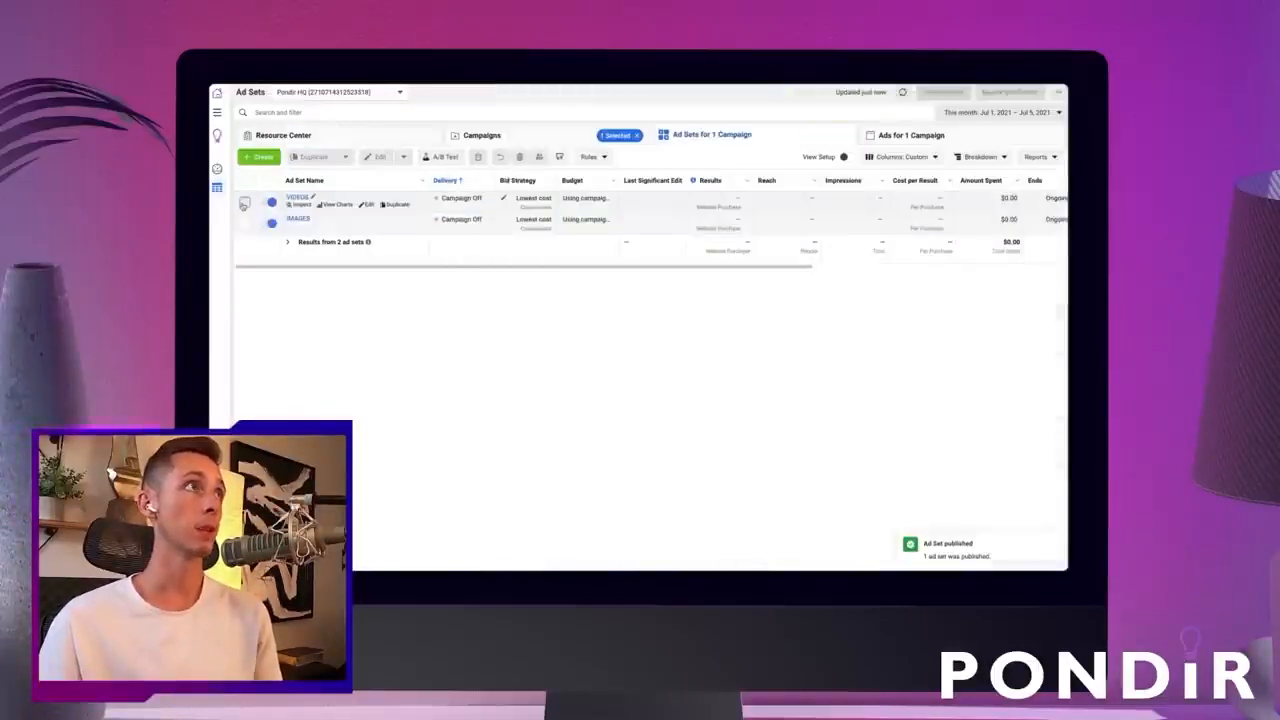
# Step: Duplicate the IMAGES ad set again within its original campaign and name the copy CAROUSEL
pyautogui.click(404, 229)
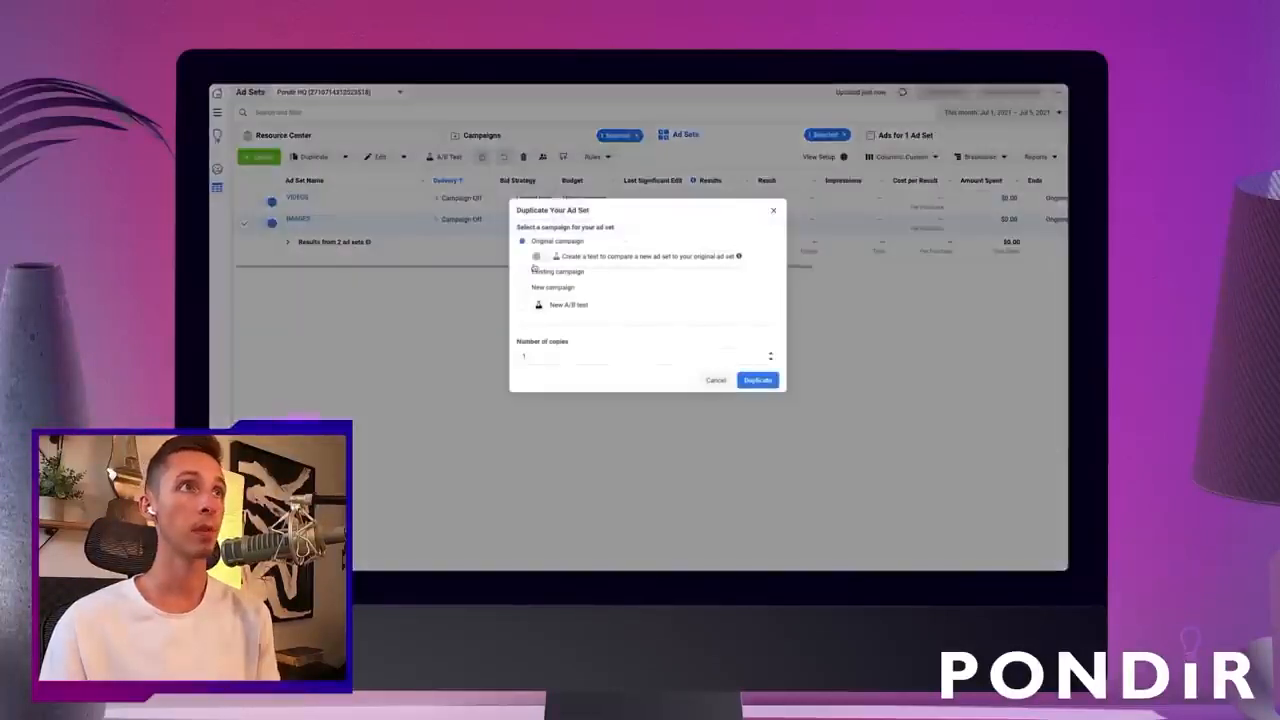
pyautogui.click(758, 380)
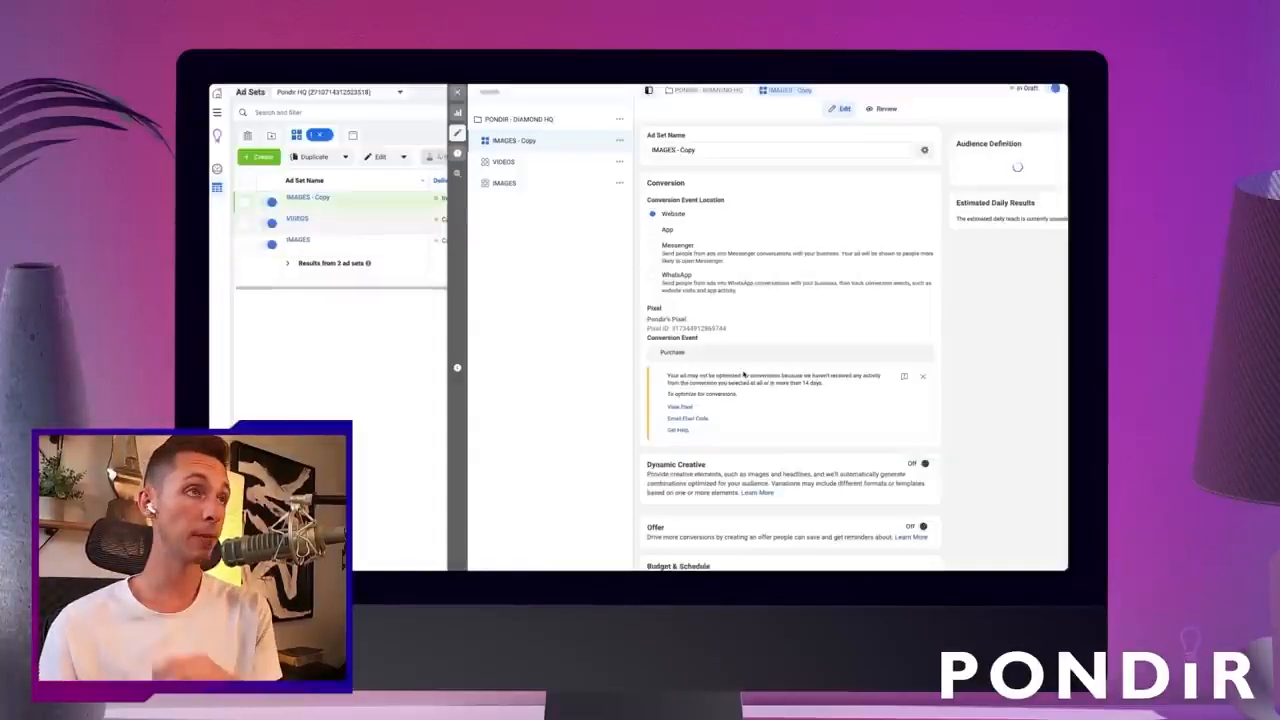
pyautogui.click(669, 149)
pyautogui.hotkey('ctrl', 'a')
pyautogui.write('CA')
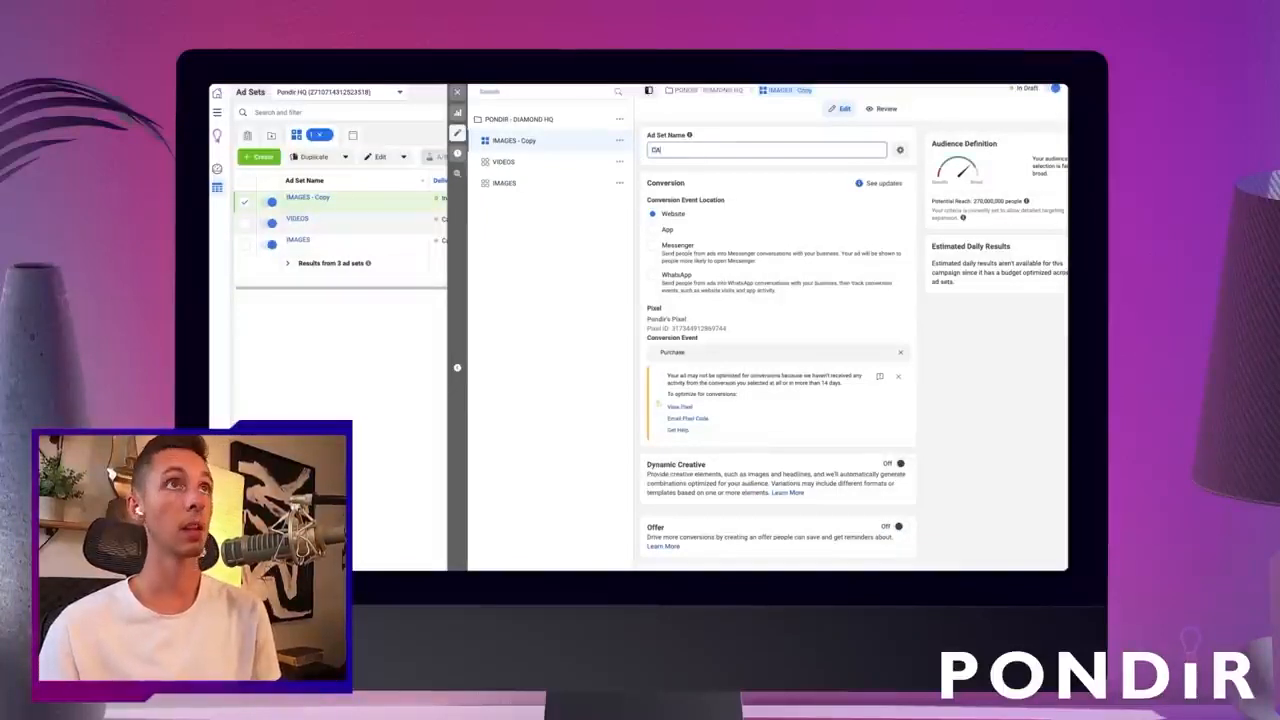
pyautogui.click(892, 443)
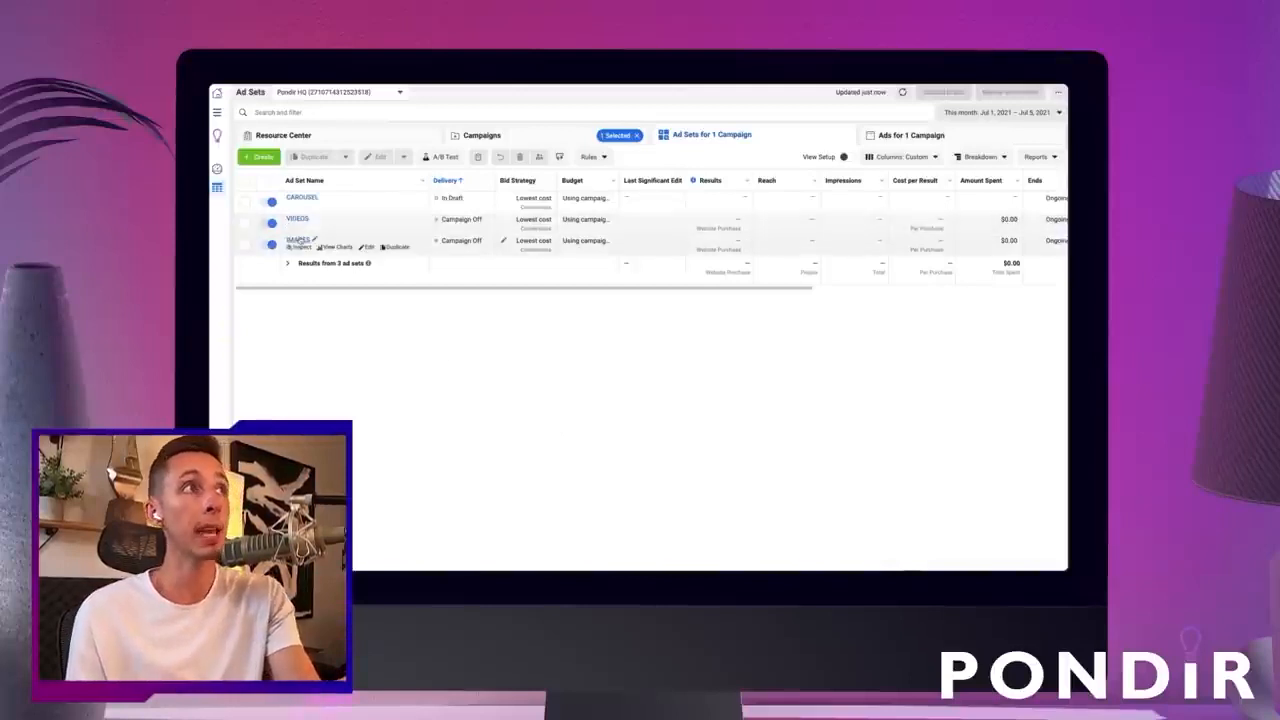
# Step: View the ads inside the IMAGES ad set, return to the campaign list and clear the selection
pyautogui.click(298, 240)
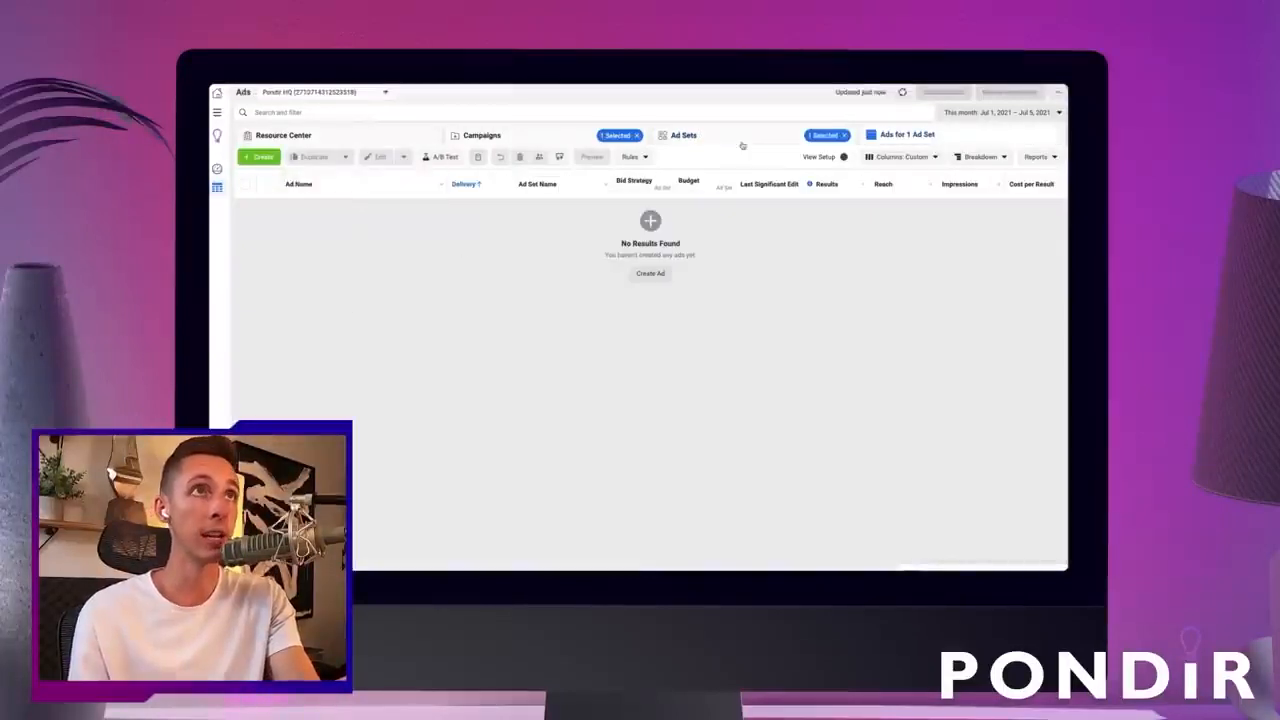
pyautogui.click(712, 142)
pyautogui.click(544, 136)
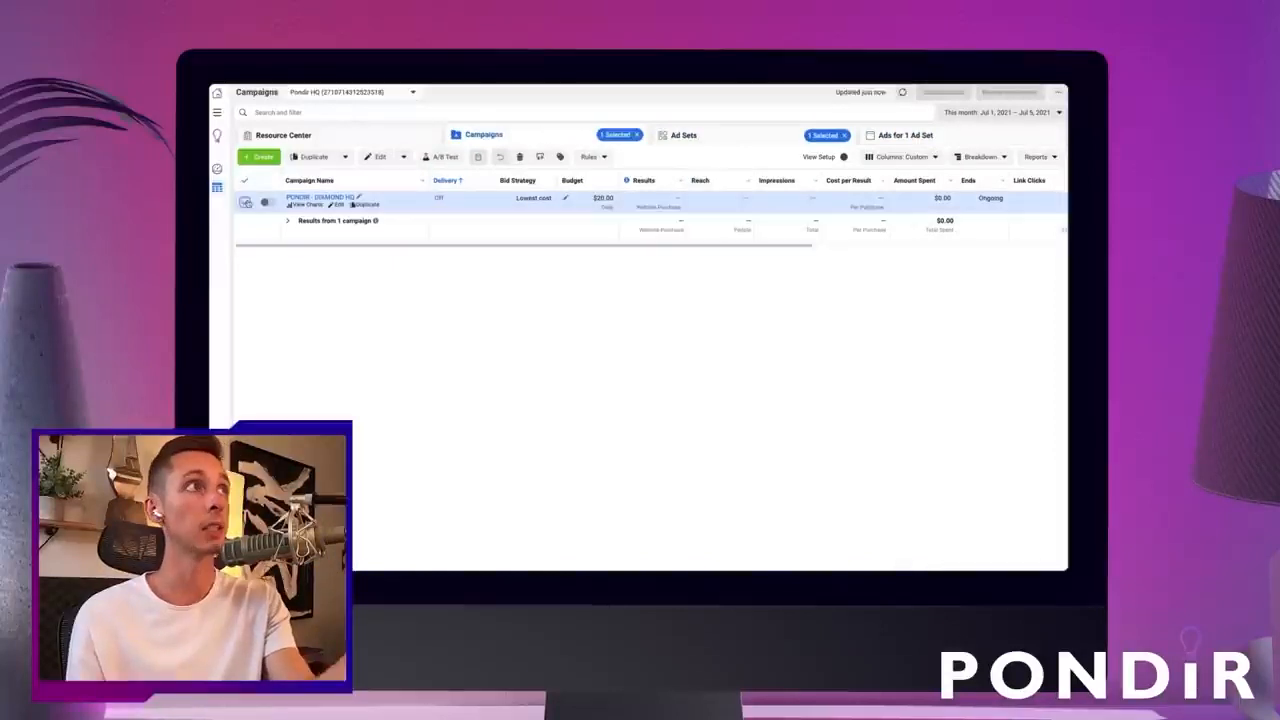
pyautogui.click(244, 201)
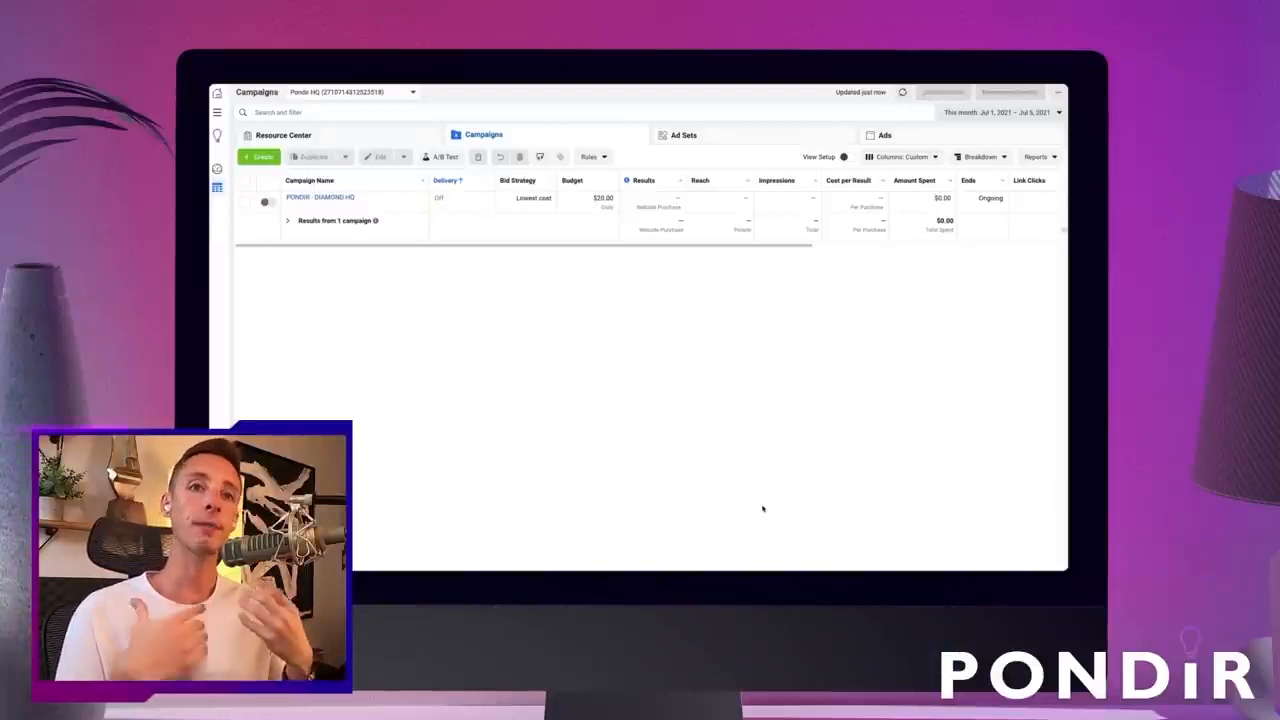
# Step: Create a Conversions campaign named PONDIR - DIAMOND FORMATION, skipping the ad set and ad
pyautogui.click(254, 158)
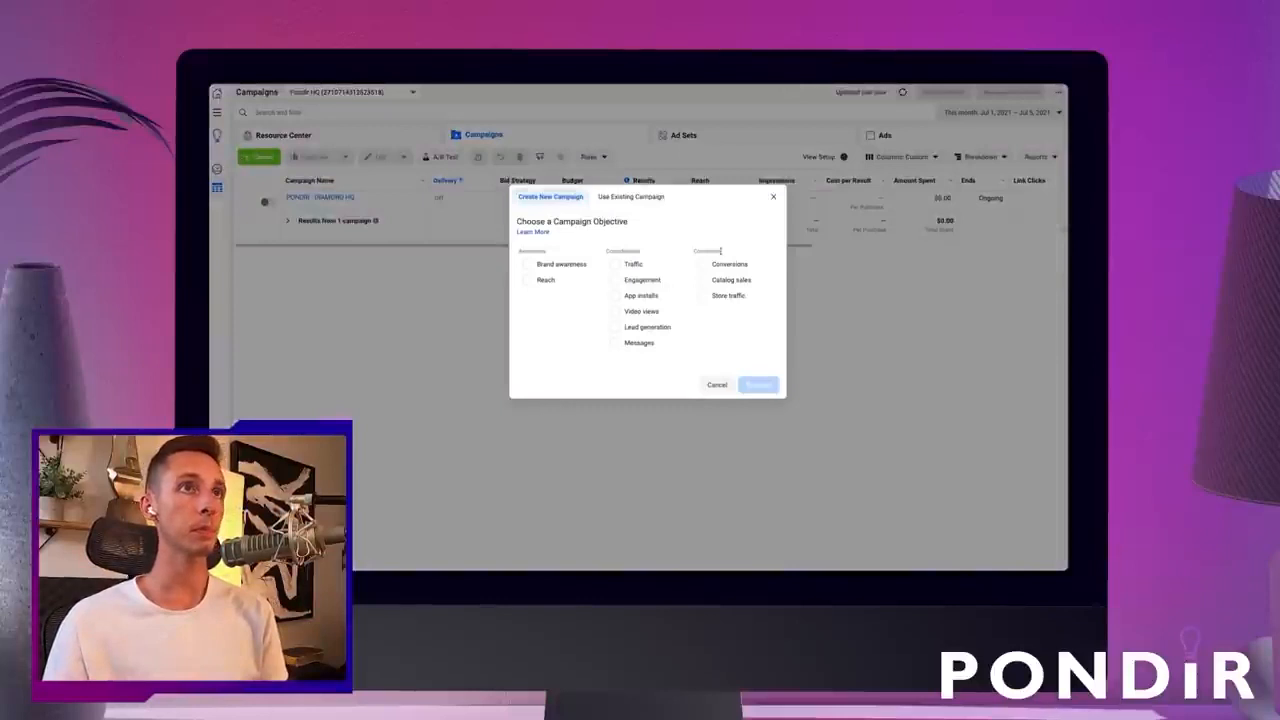
pyautogui.click(688, 429)
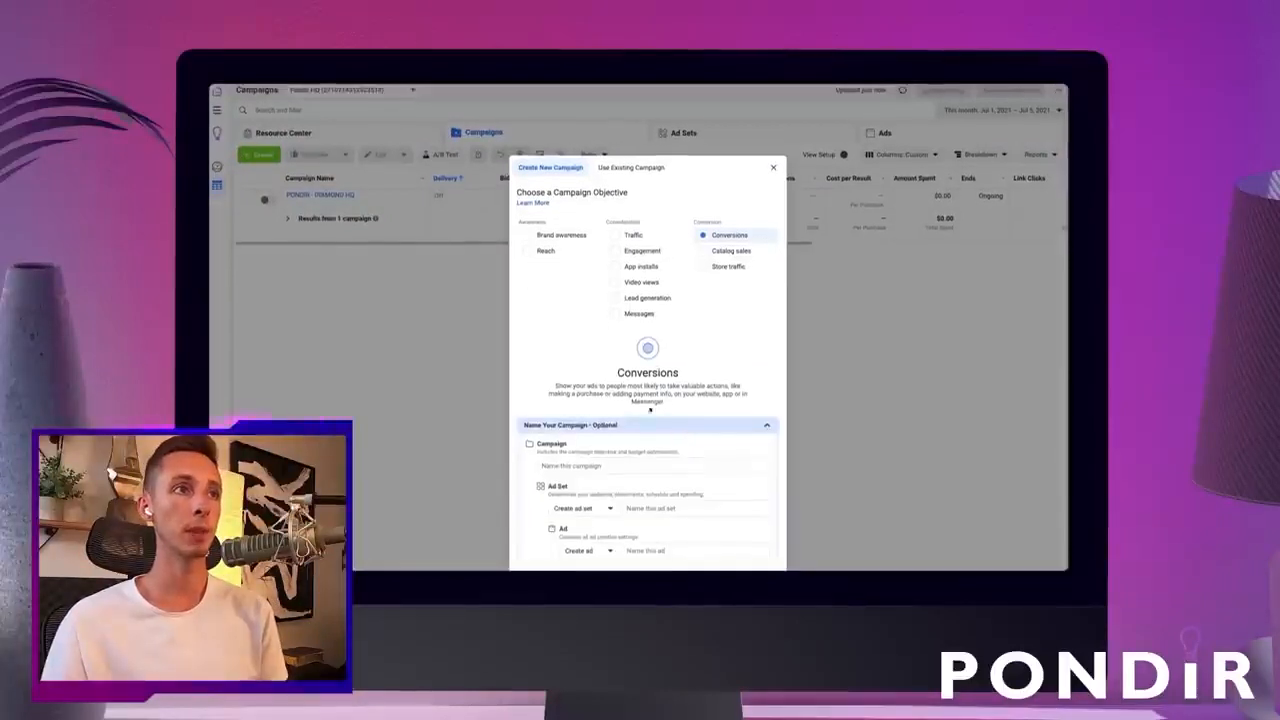
pyautogui.click(602, 467)
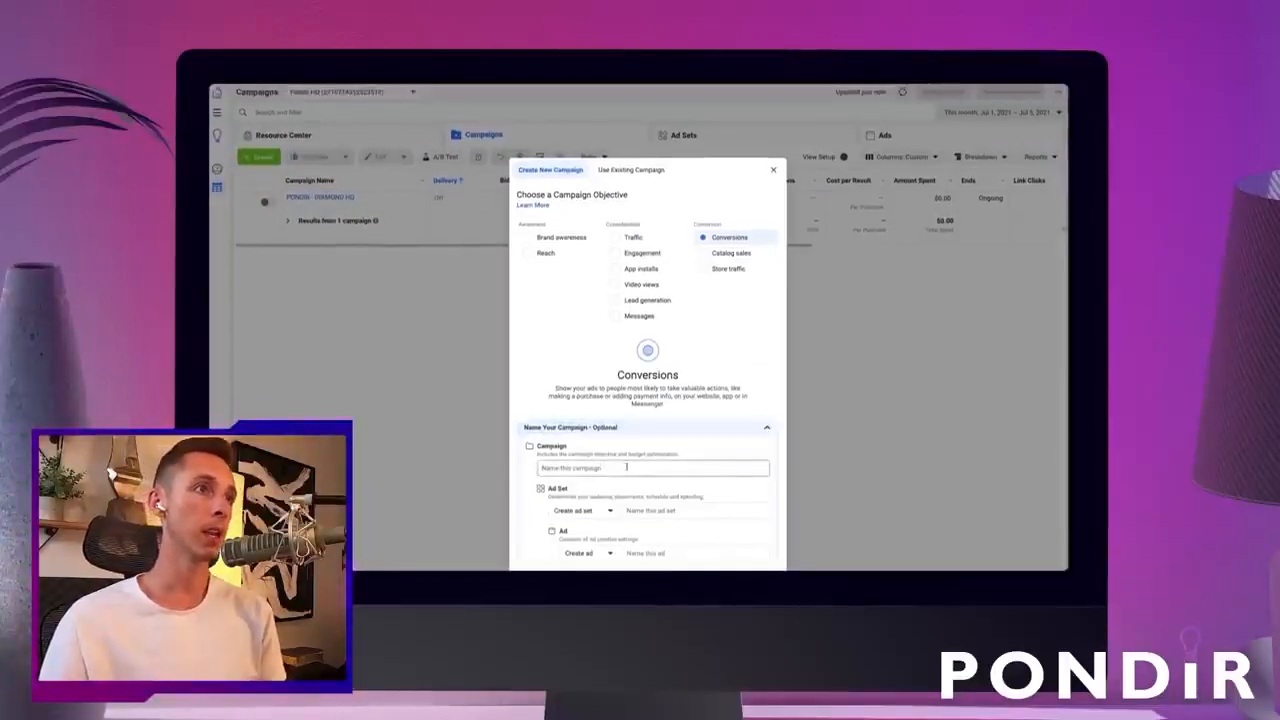
pyautogui.write('PONDIR - DIAMOND FORMATION')
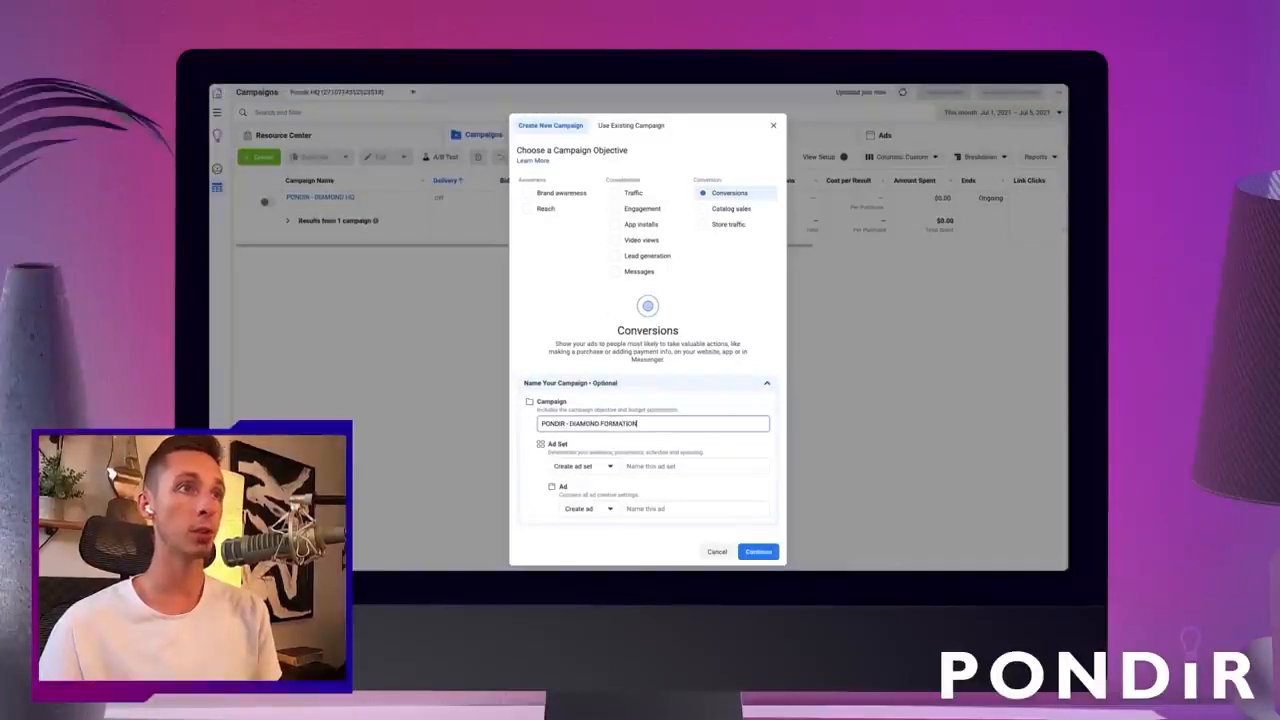
pyautogui.click(614, 451)
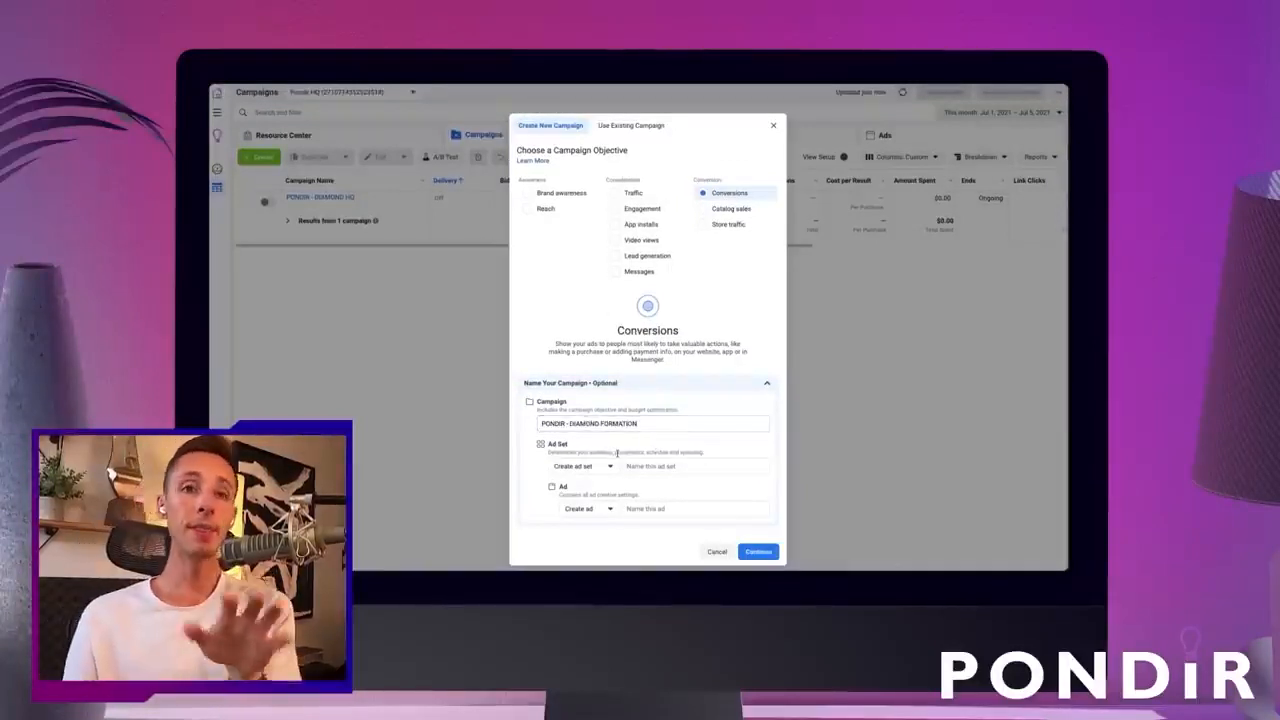
pyautogui.click(583, 470)
pyautogui.click(583, 506)
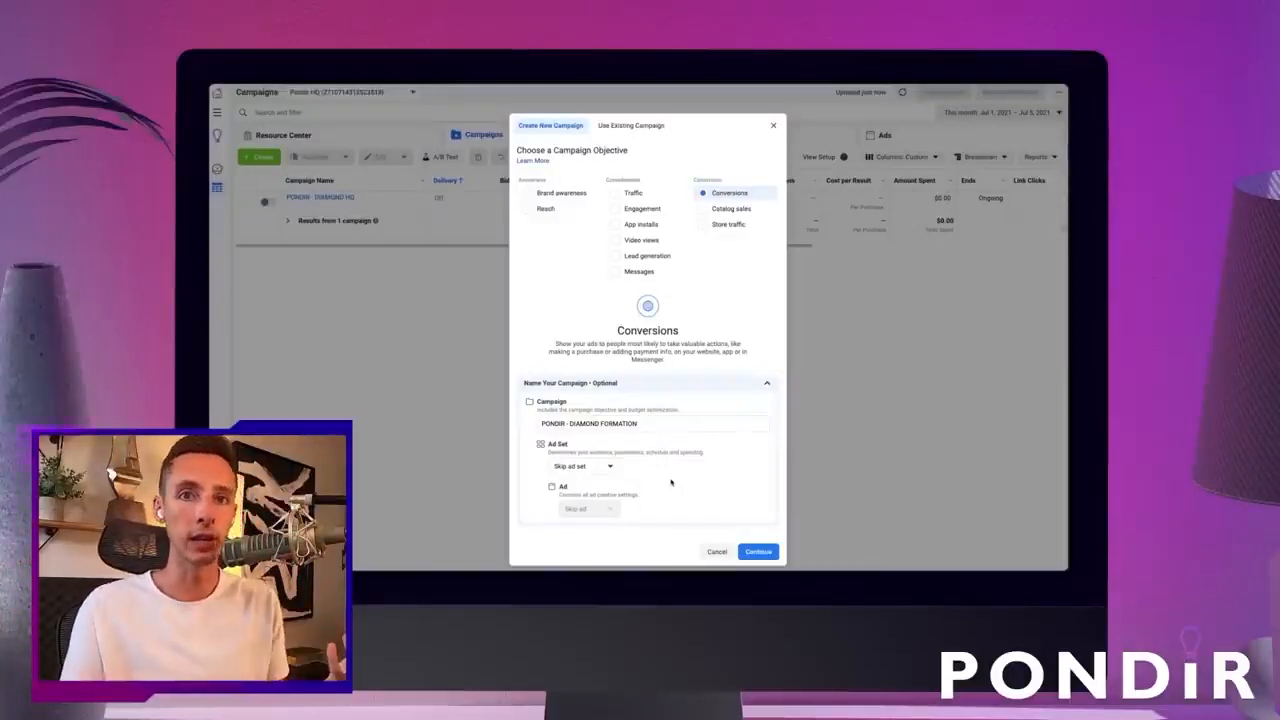
pyautogui.click(756, 551)
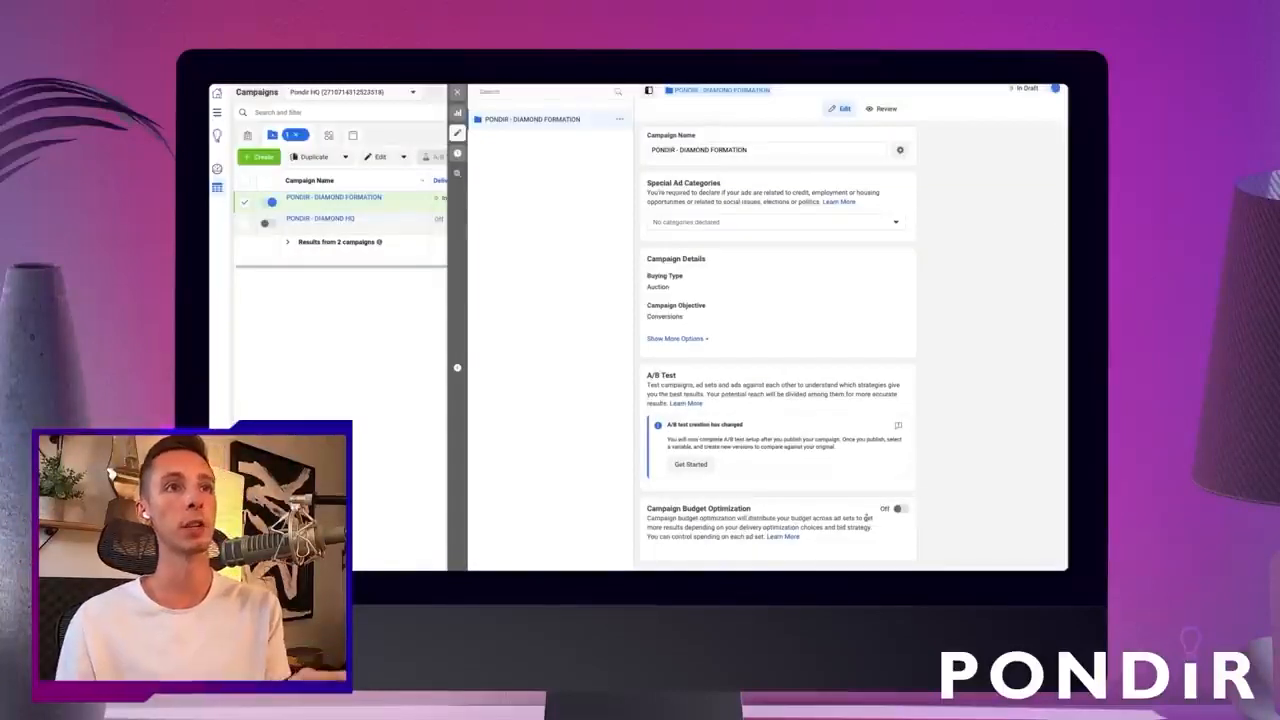
# Step: Turn on campaign budget optimization with a $25 daily budget for PONDIR - DIAMOND FORMATION, publish it and clear the selection
pyautogui.click(898, 510)
pyautogui.scroll(-1, 742, 499)
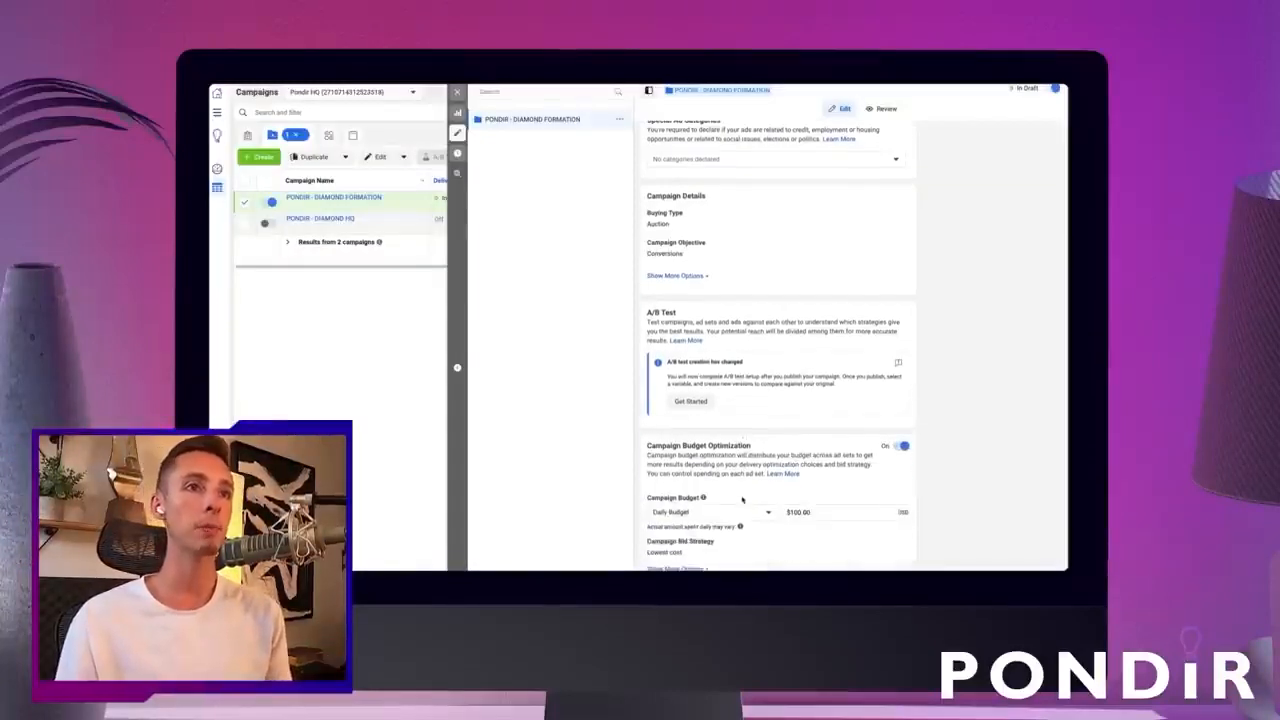
pyautogui.click(822, 510)
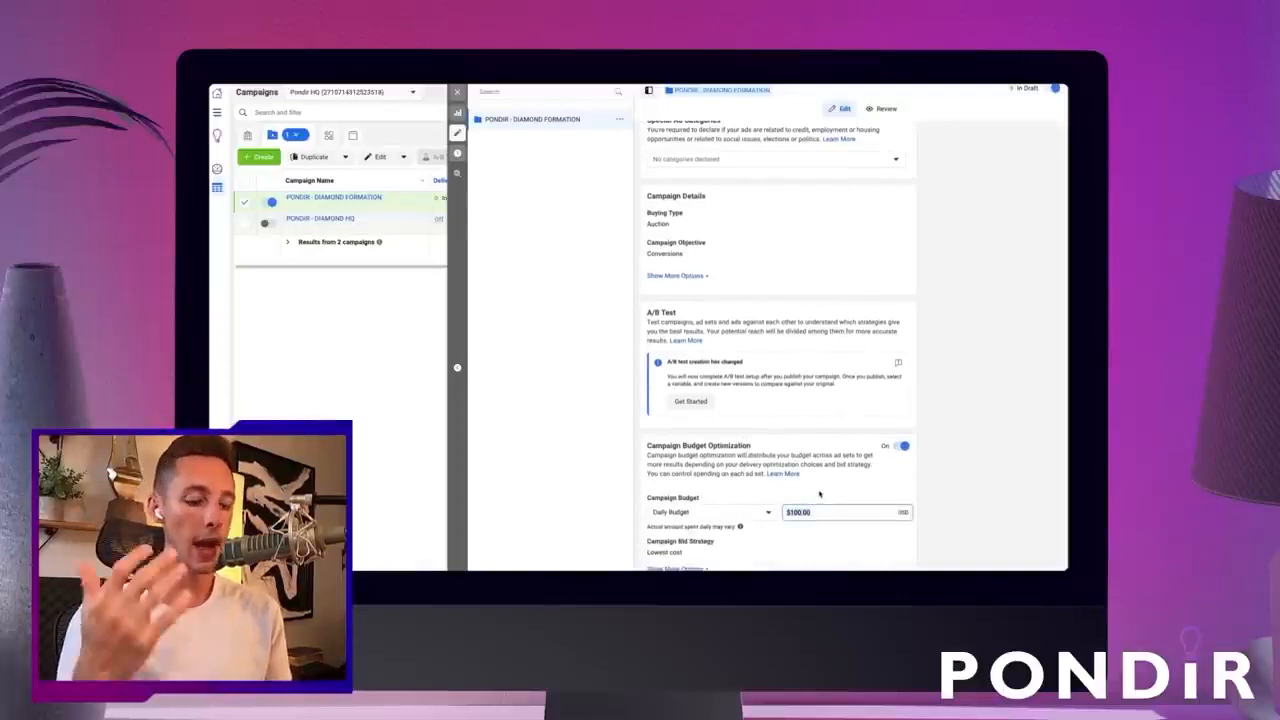
pyautogui.write('25')
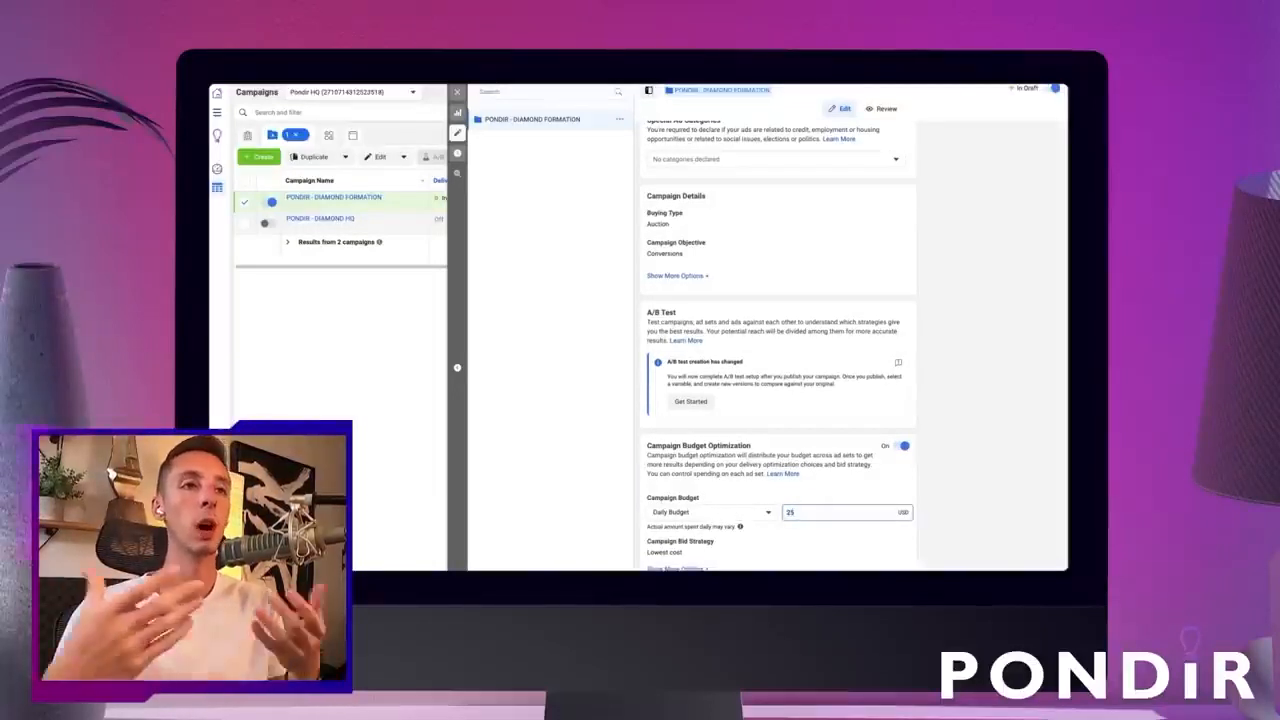
pyautogui.click(895, 534)
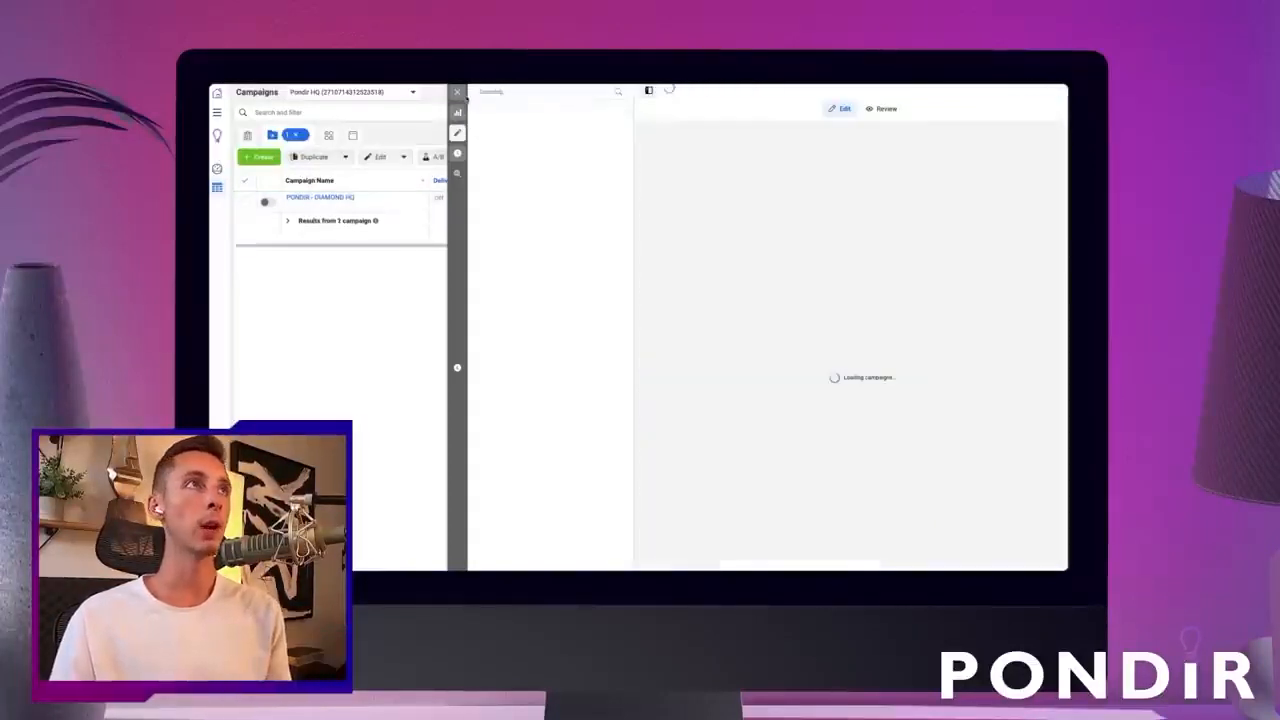
pyautogui.click(636, 134)
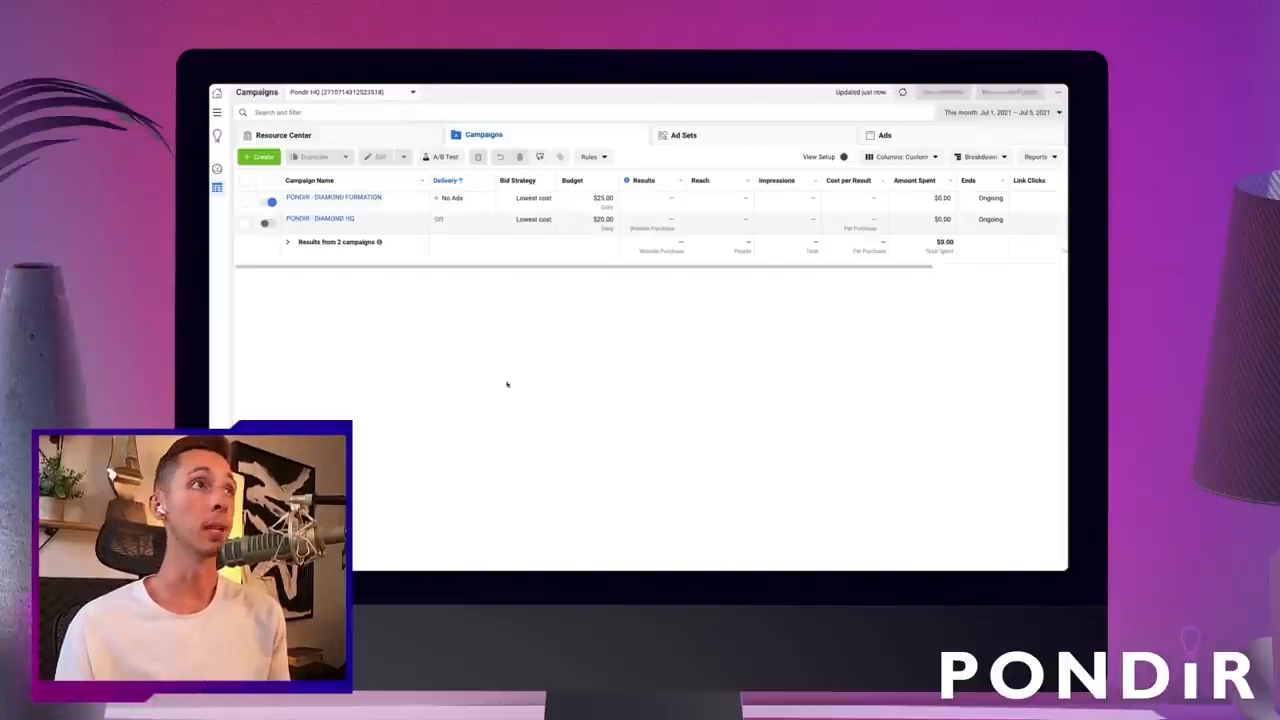
# Step: Turn off the PONDIR - DIAMOND FORMATION campaign in the campaign list
pyautogui.click(271, 201)
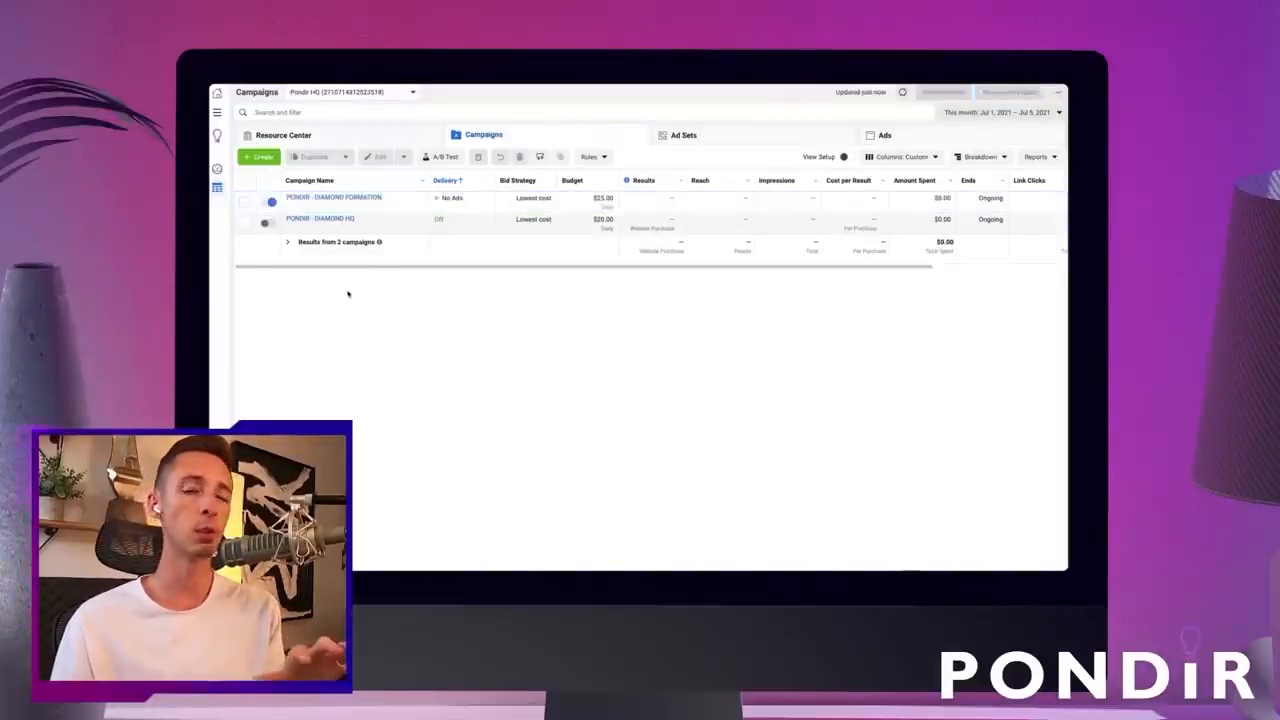
pyautogui.click(271, 201)
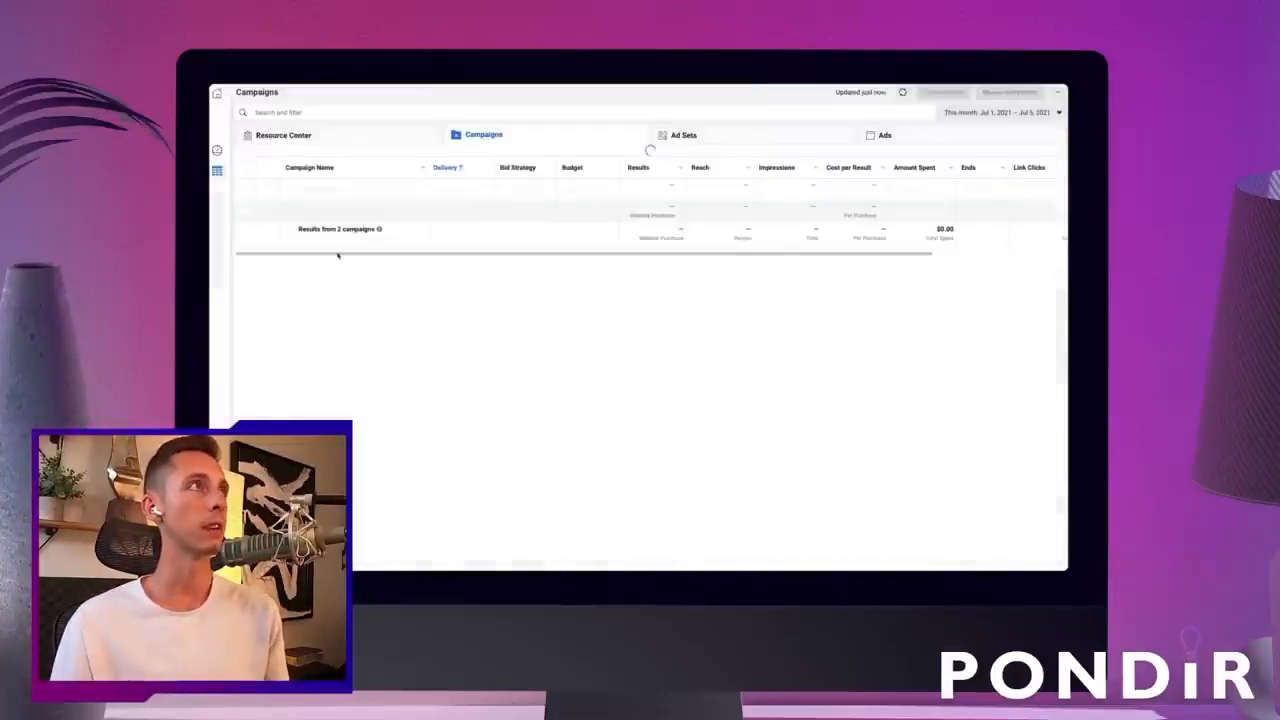
pyautogui.click(271, 201)
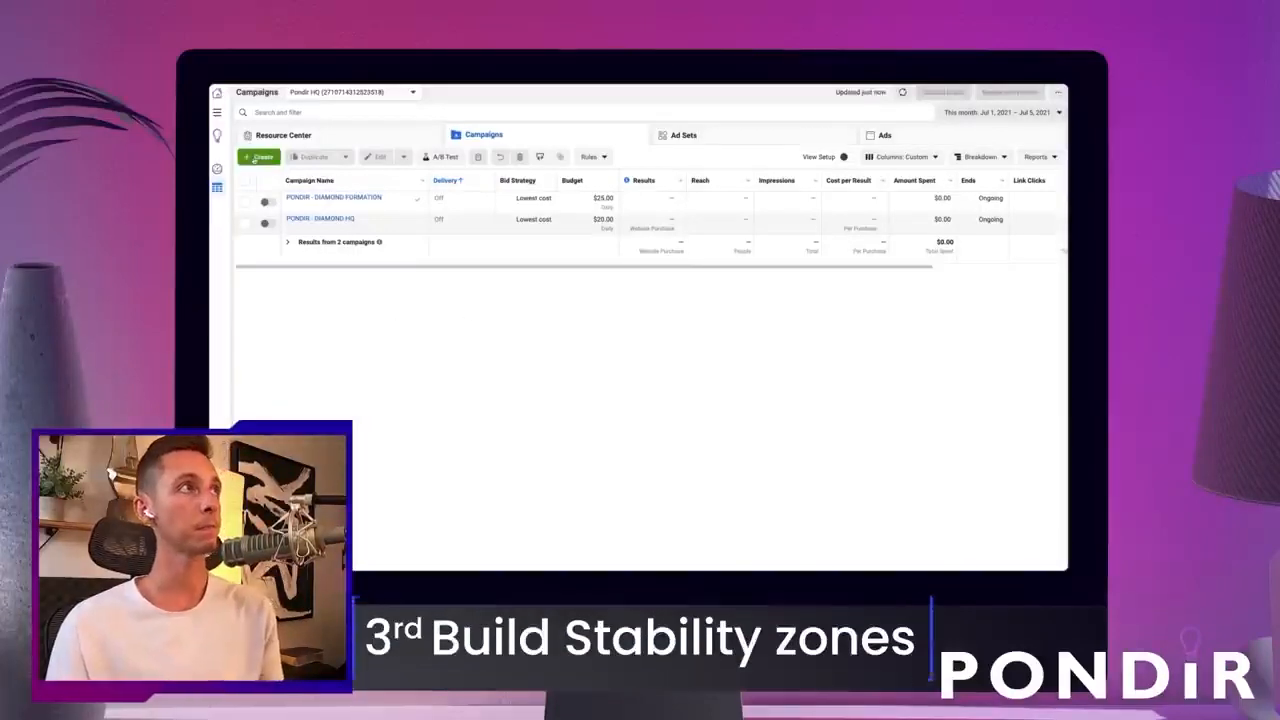
# Step: Create a Conversions campaign named PONDIR - DIAMOND STABILITY ZONE, skipping the ad set and ad
pyautogui.click(372, 203)
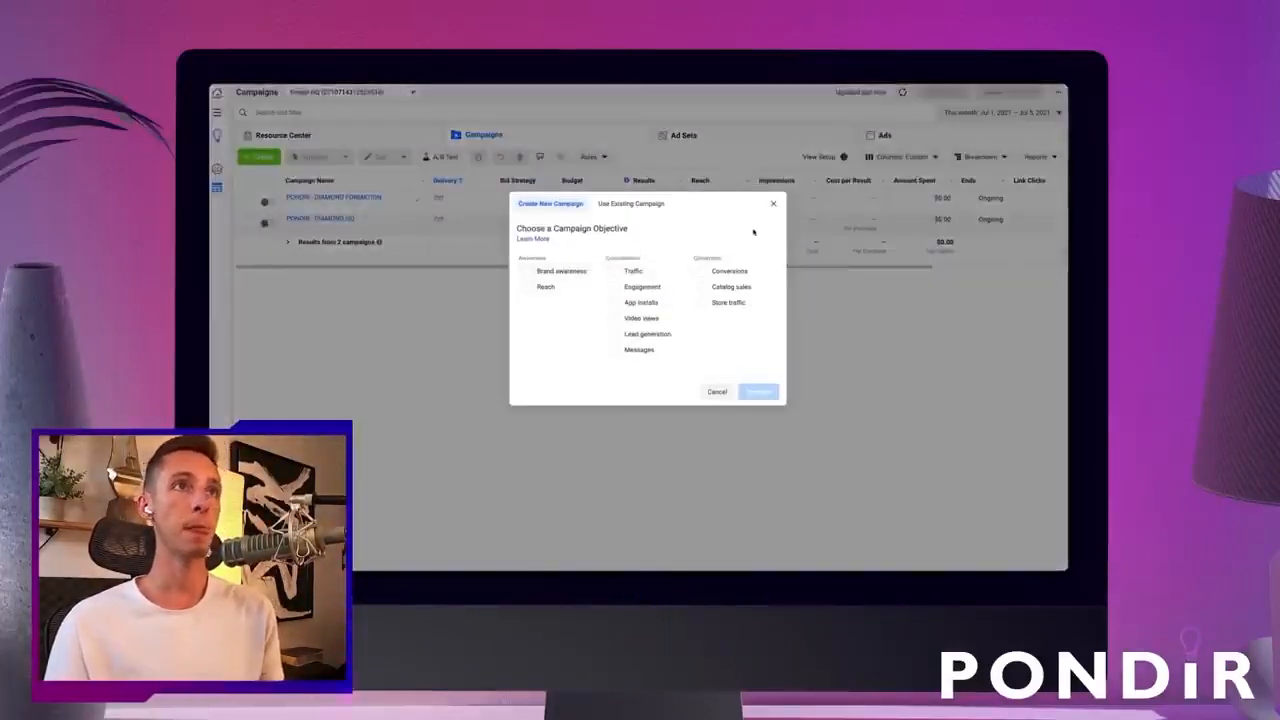
pyautogui.click(722, 272)
pyautogui.click(590, 425)
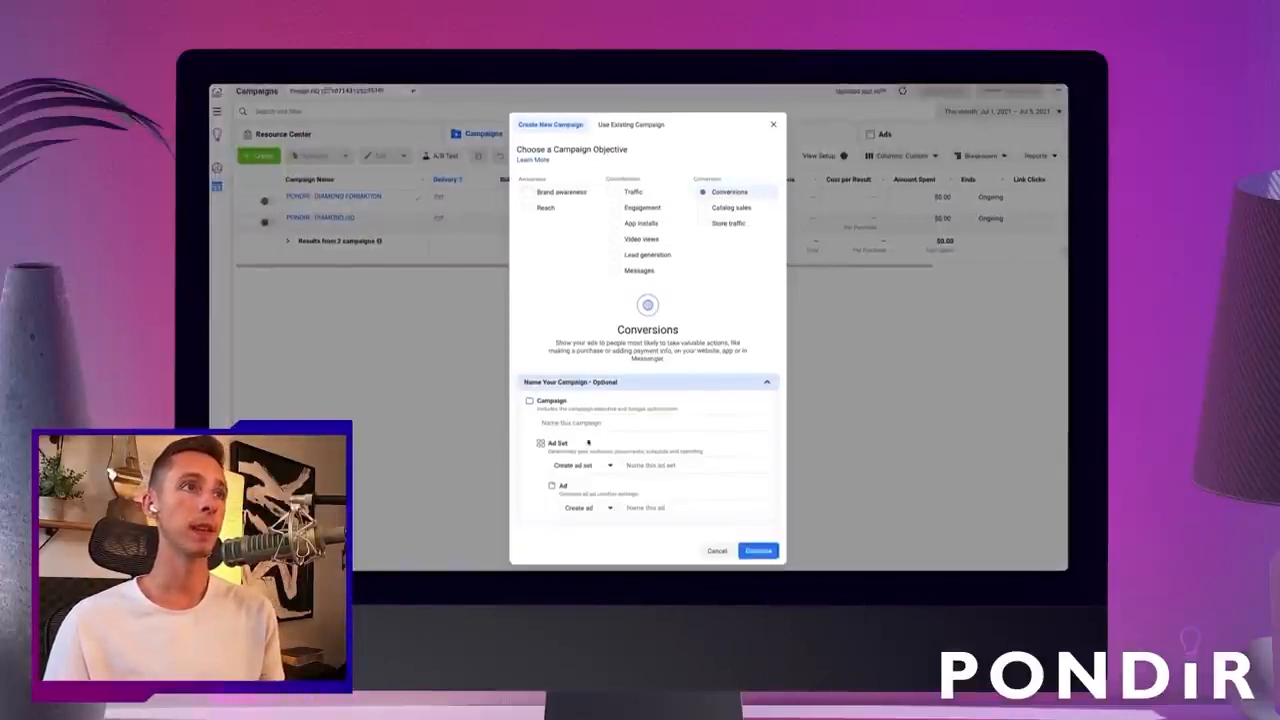
pyautogui.write('PONDIR - DIAMOND STAB')
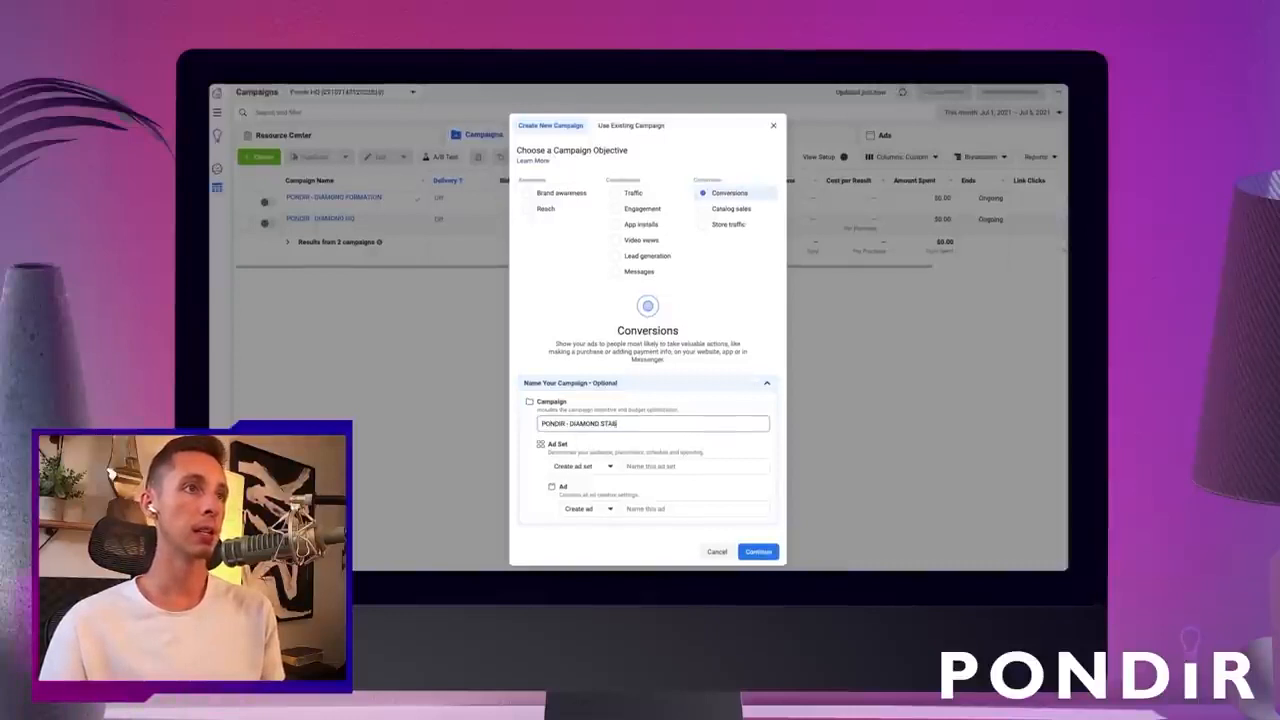
pyautogui.click(578, 467)
pyautogui.click(586, 502)
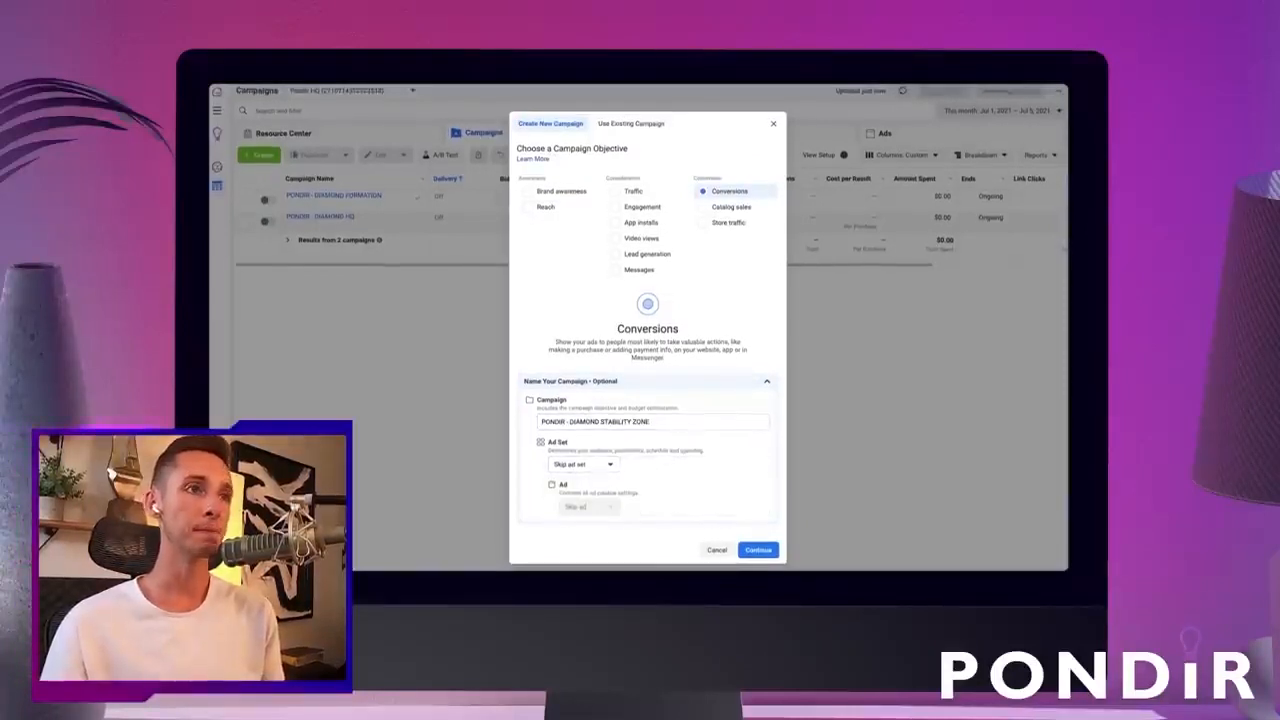
pyautogui.click(756, 551)
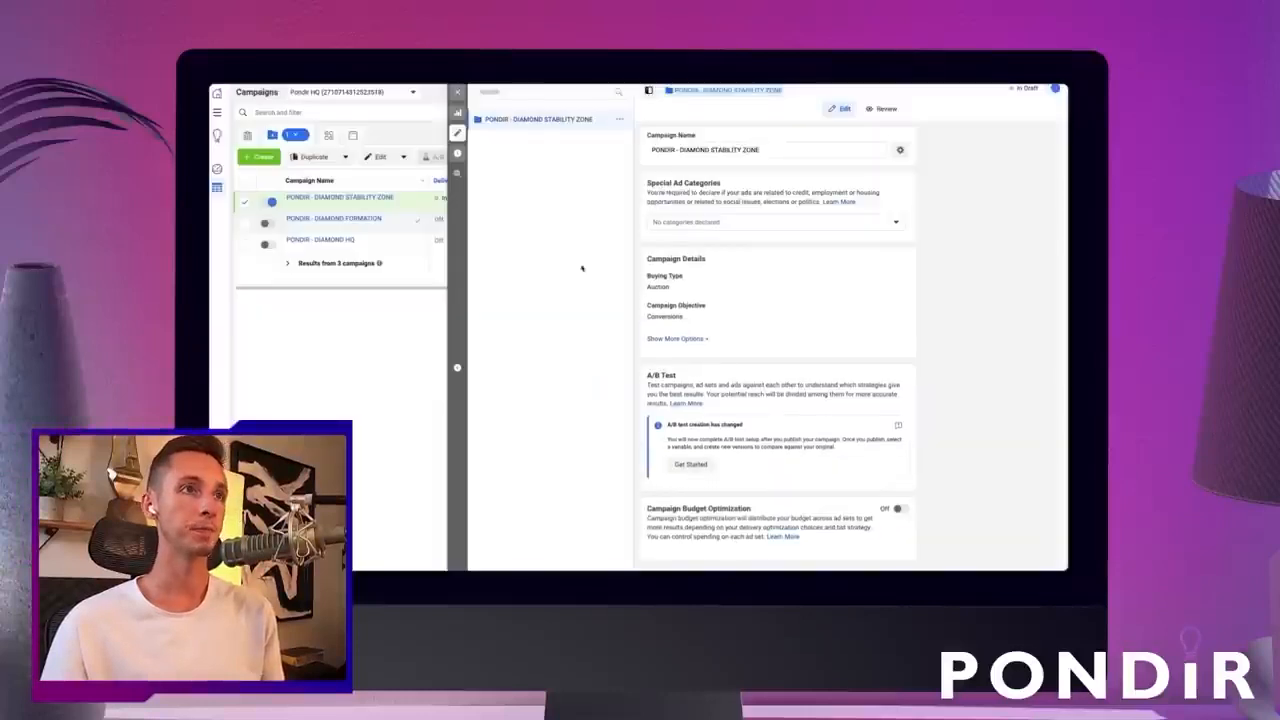
# Step: Turn on campaign budget optimization for PONDIR - DIAMOND STABILITY ZONE and set its daily budget to $25
pyautogui.click(897, 509)
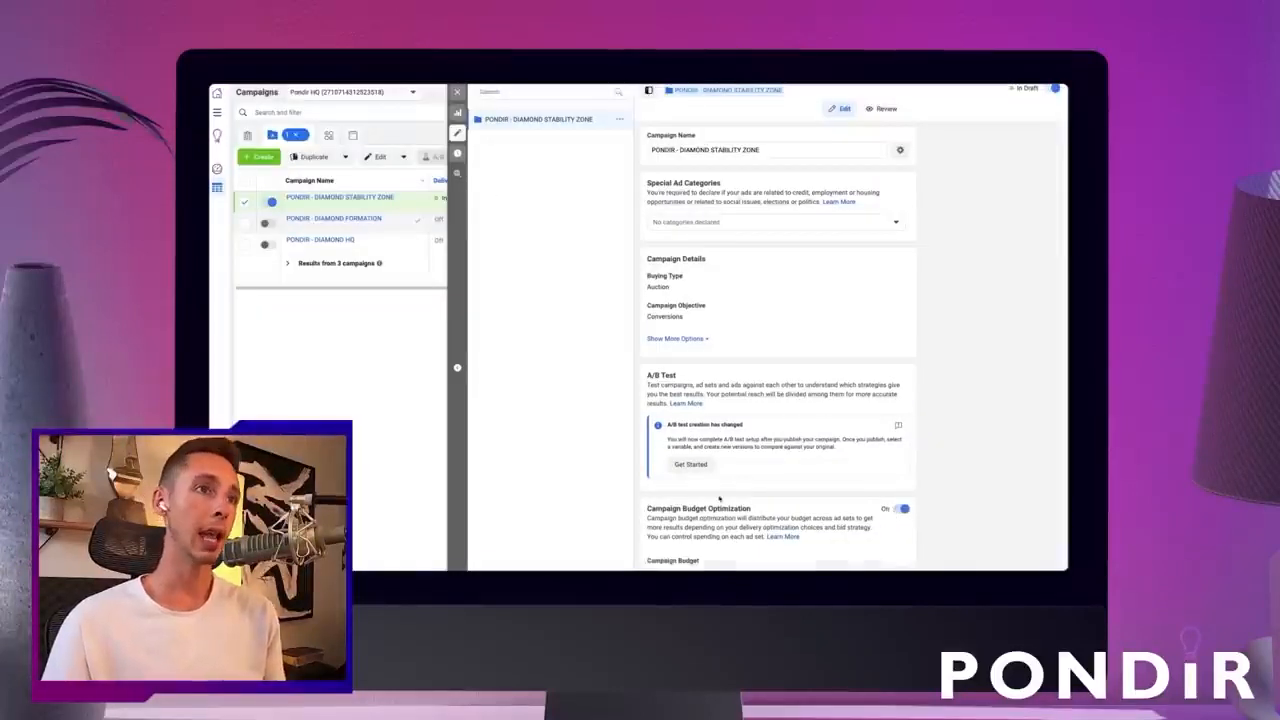
pyautogui.scroll(-1, 726, 500)
pyautogui.click(808, 512)
pyautogui.write('25')
# Step: Publish the PONDIR - DIAMOND STABILITY ZONE campaign and turn it off in the campaign list
pyautogui.click(970, 561)
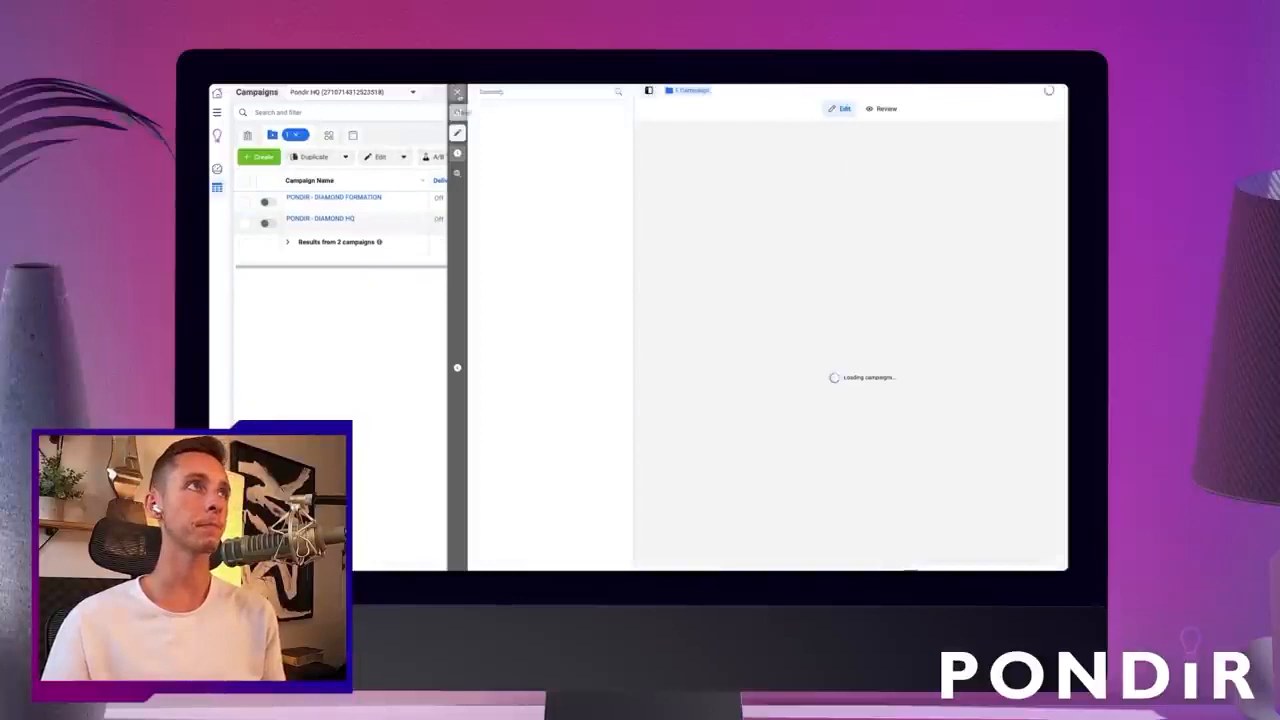
pyautogui.click(458, 94)
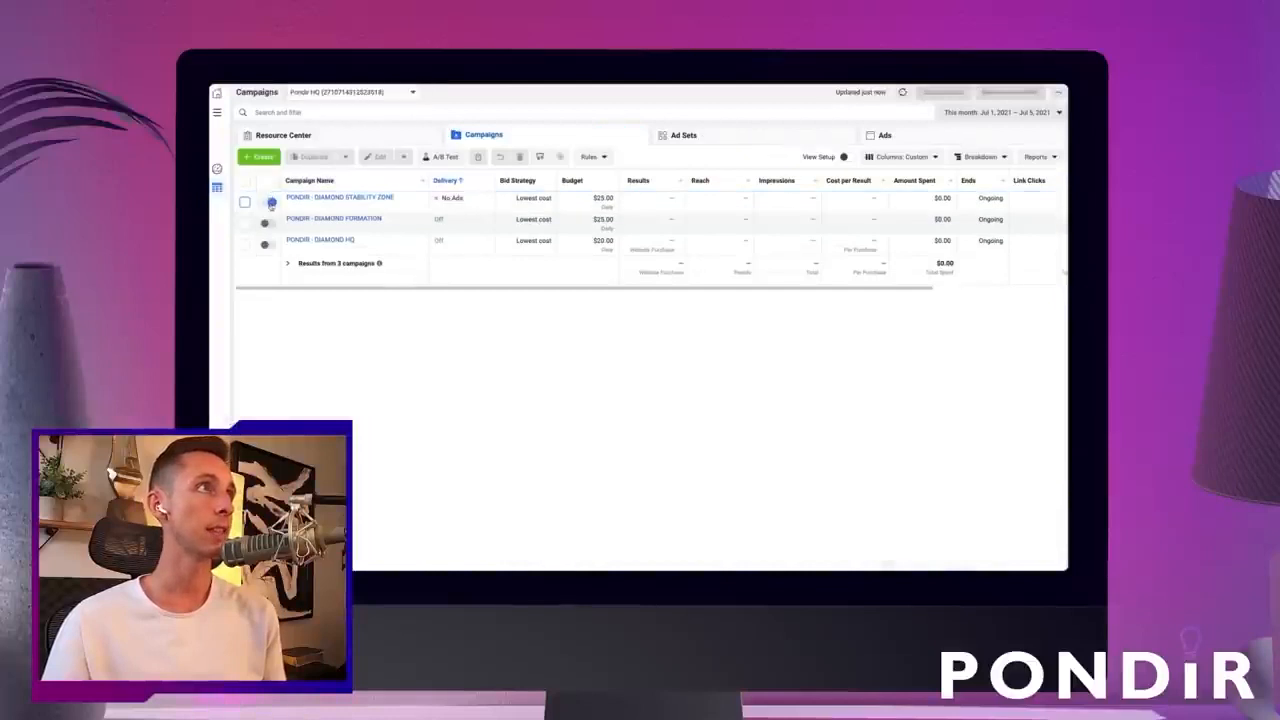
pyautogui.click(271, 203)
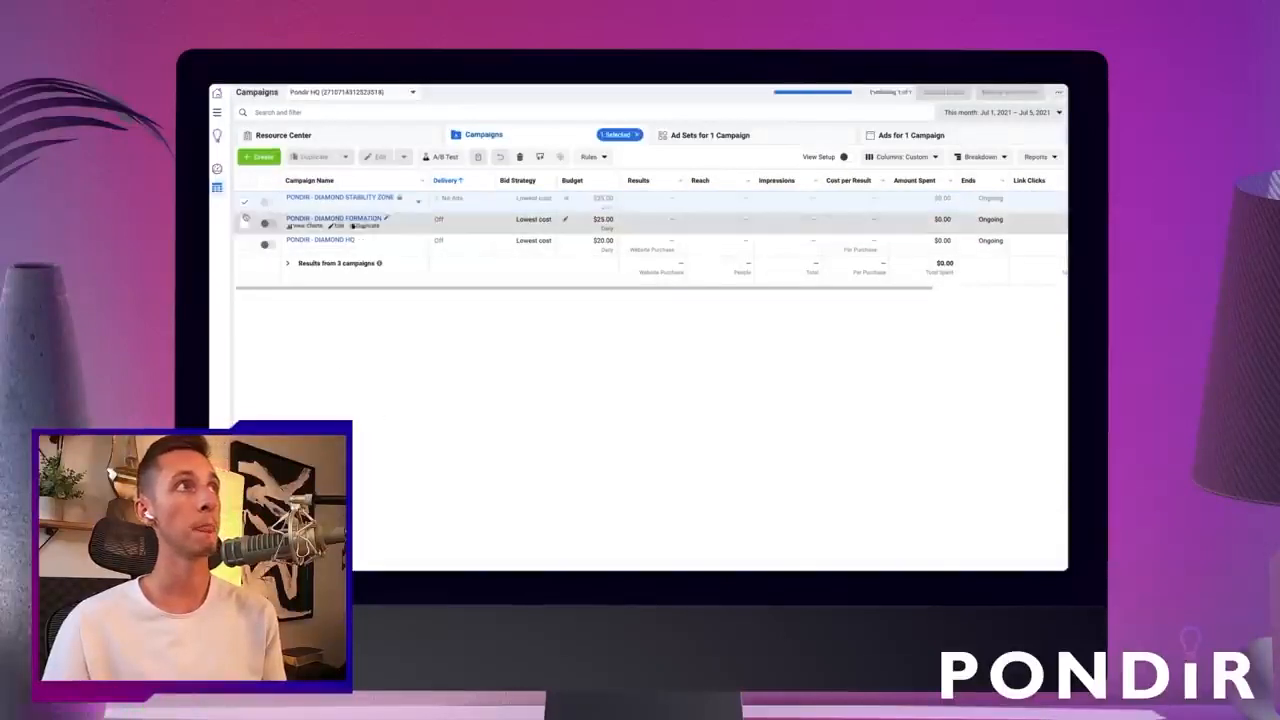